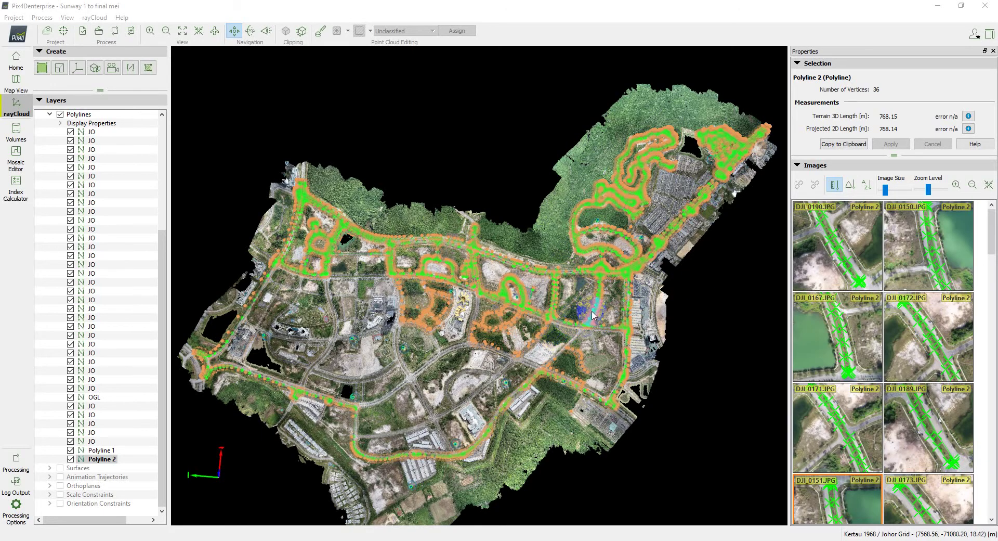
Orbit and zoom the point cloud to inspect the roundabout and road from several angles.
{"action": "scroll", "coordinate": [583, 312], "scroll_direction": "up", "scroll_amount": 3}
{"action": "scroll", "coordinate": [577, 312], "scroll_direction": "up", "scroll_amount": 2}
{"action": "scroll", "coordinate": [501, 307], "scroll_direction": "up", "scroll_amount": 1}
{"action": "scroll", "coordinate": [502, 307], "scroll_direction": "up", "scroll_amount": 2}
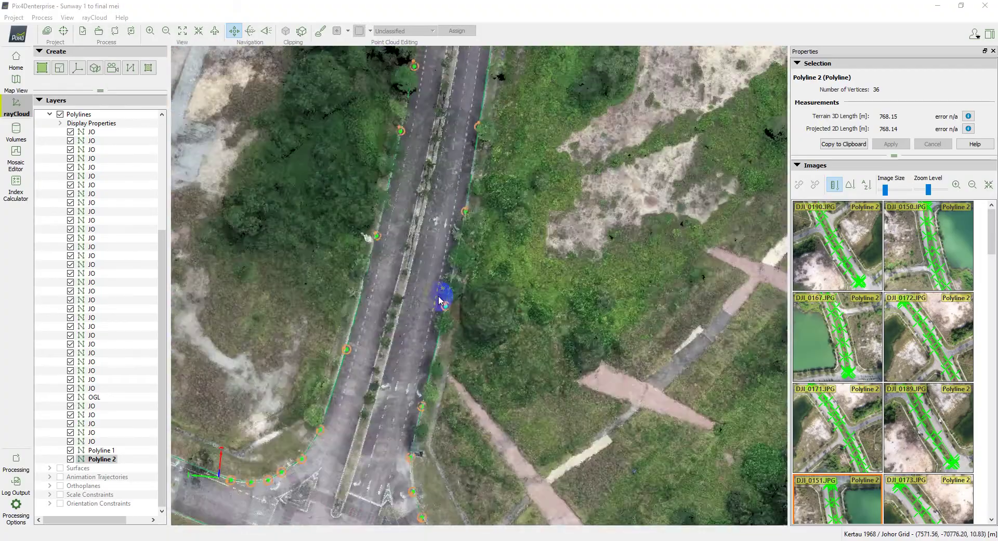
{"action": "scroll", "coordinate": [443, 292], "scroll_direction": "up", "scroll_amount": 1}
{"action": "scroll", "coordinate": [354, 229], "scroll_direction": "up", "scroll_amount": 1}
{"action": "scroll", "coordinate": [346, 211], "scroll_direction": "up", "scroll_amount": 1}
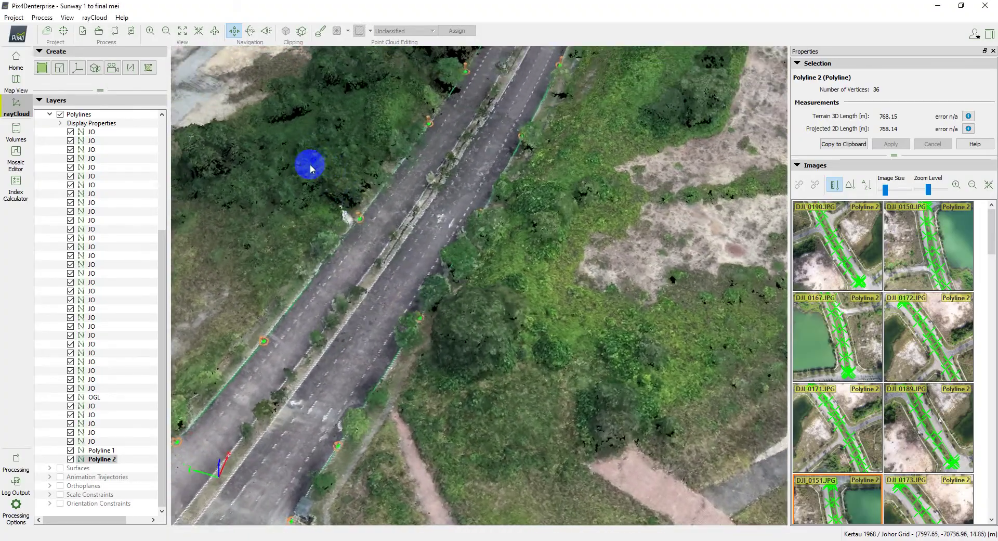
{"action": "scroll", "coordinate": [350, 216], "scroll_direction": "up", "scroll_amount": 1}
{"action": "scroll", "coordinate": [395, 236], "scroll_direction": "down", "scroll_amount": 3}
{"action": "scroll", "coordinate": [406, 250], "scroll_direction": "up", "scroll_amount": 2}
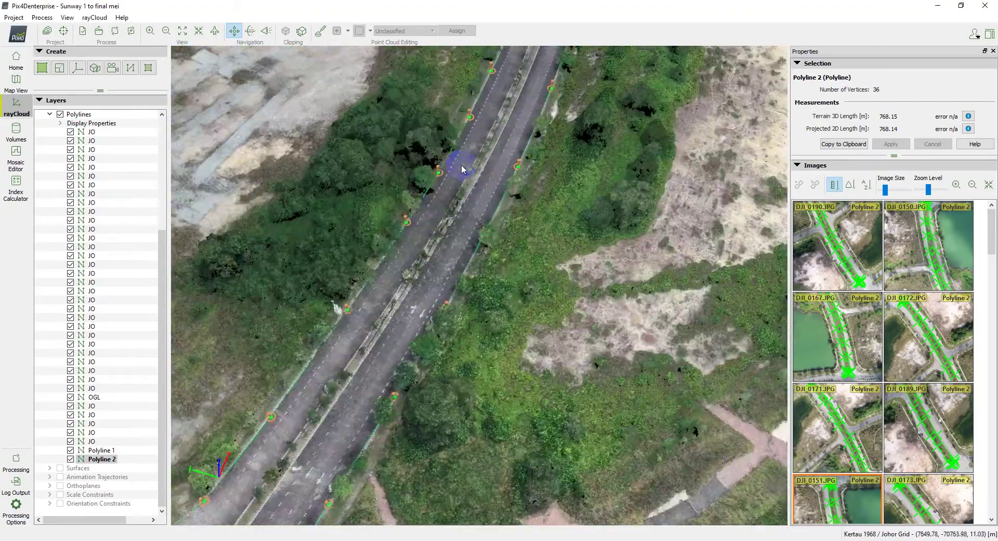
{"action": "scroll", "coordinate": [457, 161], "scroll_direction": "down", "scroll_amount": 2}
{"action": "scroll", "coordinate": [501, 198], "scroll_direction": "up", "scroll_amount": 2}
{"action": "scroll", "coordinate": [526, 151], "scroll_direction": "up", "scroll_amount": 1}
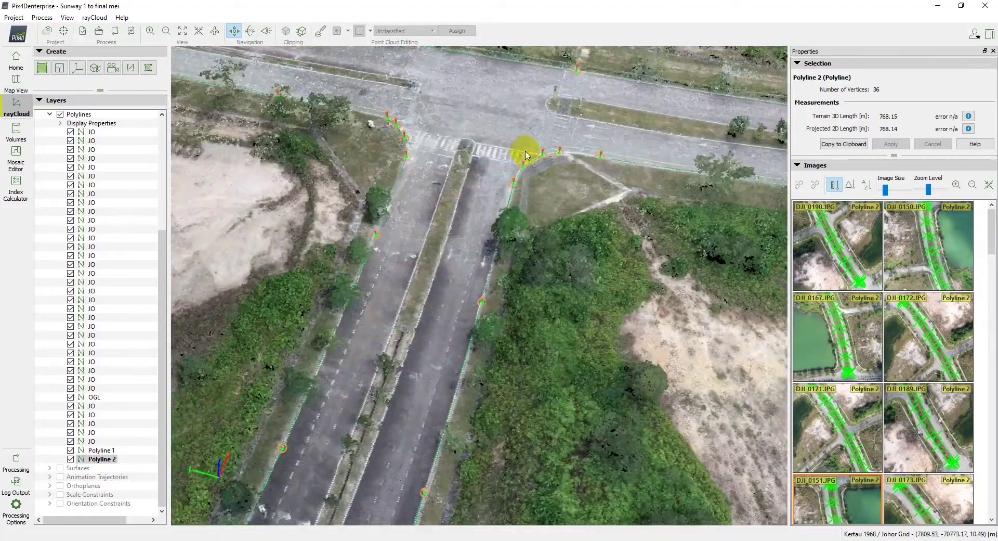
{"action": "scroll", "coordinate": [654, 205], "scroll_direction": "down", "scroll_amount": 1}
{"action": "scroll", "coordinate": [327, 213], "scroll_direction": "down", "scroll_amount": 3}
{"action": "scroll", "coordinate": [422, 257], "scroll_direction": "down", "scroll_amount": 2}
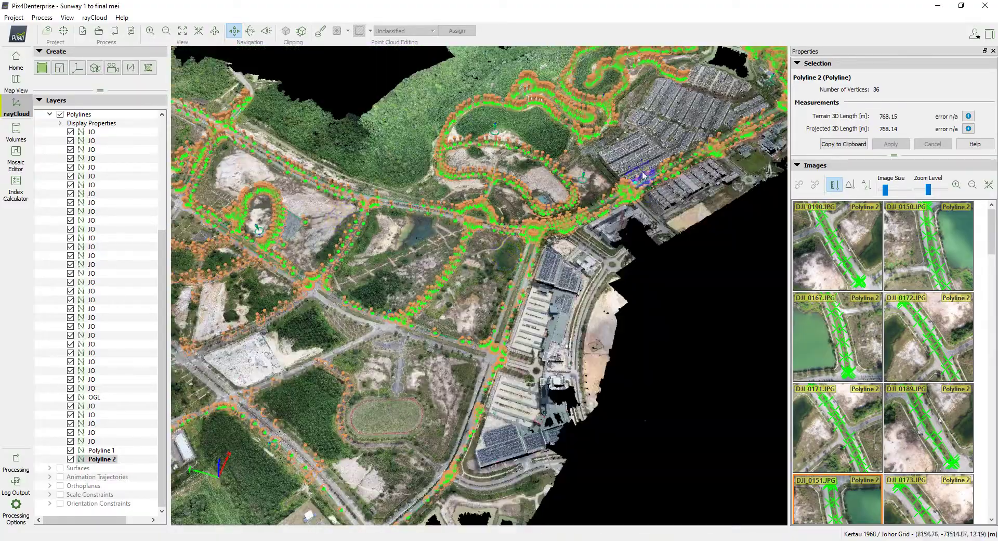
{"action": "left_click_drag", "start_coordinate": [379, 356], "coordinate": [583, 247]}
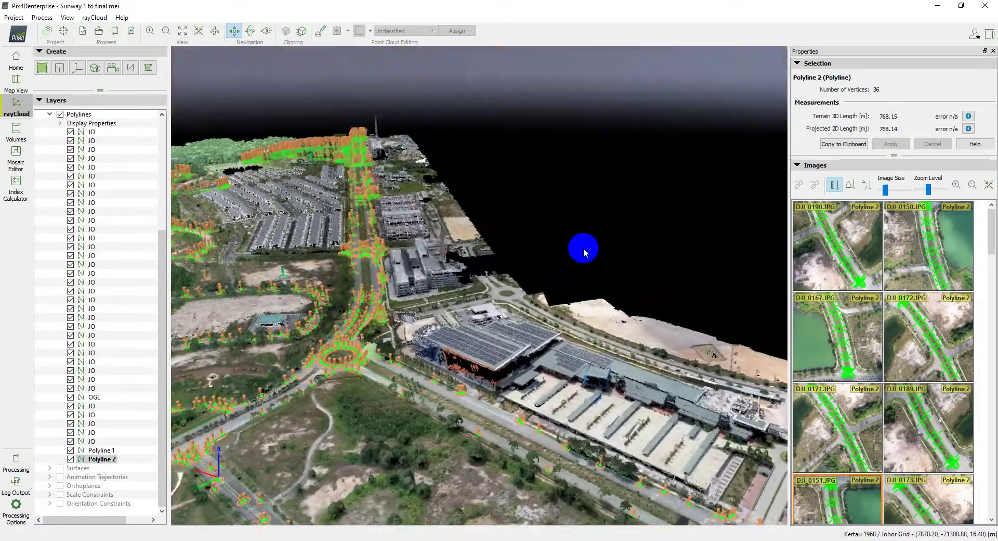
{"action": "scroll", "coordinate": [346, 363], "scroll_direction": "up", "scroll_amount": 3}
{"action": "scroll", "coordinate": [530, 386], "scroll_direction": "up", "scroll_amount": 2}
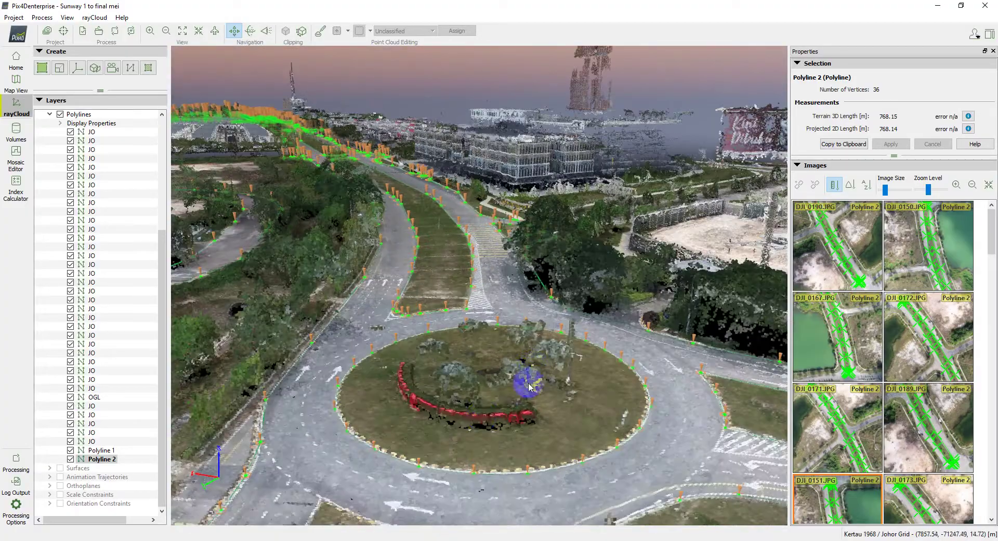
{"action": "mouse_move", "coordinate": [529, 386]}
{"action": "left_mouse_down"}
{"action": "mouse_move", "coordinate": [457, 397]}
{"action": "mouse_move", "coordinate": [475, 338]}
{"action": "mouse_move", "coordinate": [528, 341]}
{"action": "mouse_move", "coordinate": [576, 379]}
{"action": "mouse_move", "coordinate": [573, 387]}
{"action": "mouse_move", "coordinate": [543, 402]}
{"action": "mouse_move", "coordinate": [416, 382]}
{"action": "mouse_move", "coordinate": [422, 394]}
{"action": "mouse_move", "coordinate": [392, 423]}
{"action": "mouse_move", "coordinate": [531, 337]}
{"action": "left_mouse_up"}
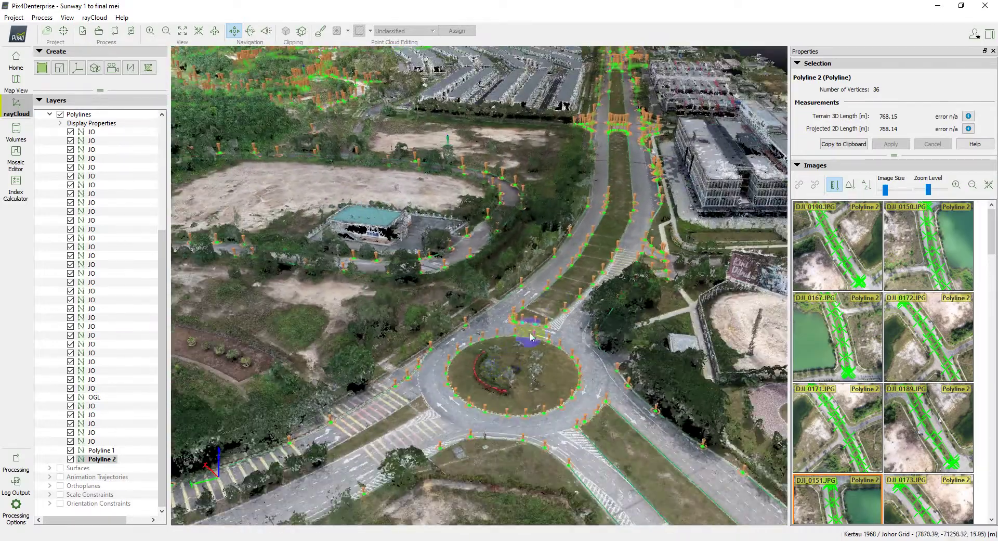
{"action": "scroll", "coordinate": [624, 223], "scroll_direction": "up", "scroll_amount": 5}
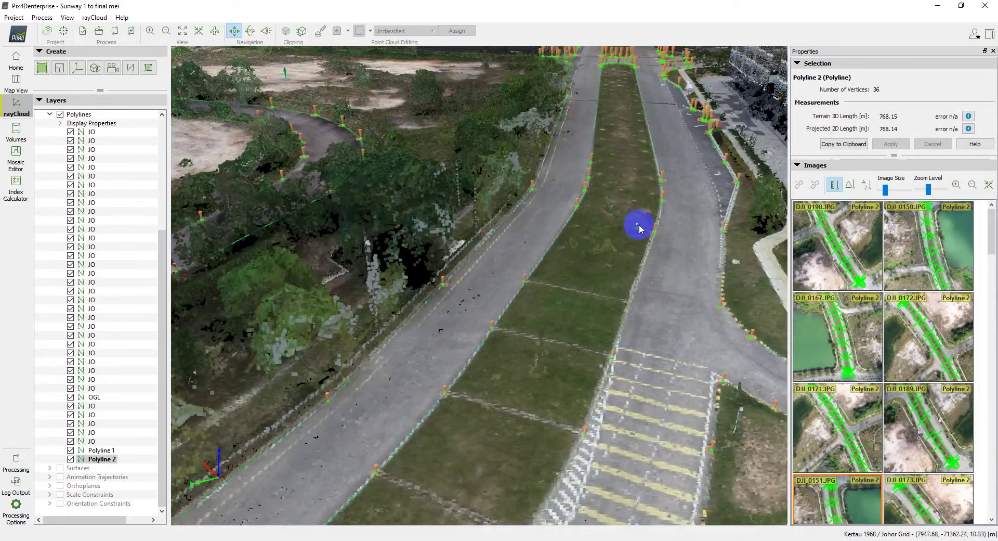
{"action": "mouse_move", "coordinate": [671, 170]}
{"action": "left_mouse_down"}
{"action": "mouse_move", "coordinate": [679, 212]}
{"action": "mouse_move", "coordinate": [659, 216]}
{"action": "mouse_move", "coordinate": [539, 195]}
{"action": "left_mouse_up"}
{"action": "scroll", "coordinate": [491, 119], "scroll_direction": "down", "scroll_amount": 3}
{"action": "scroll", "coordinate": [479, 94], "scroll_direction": "down", "scroll_amount": 7}
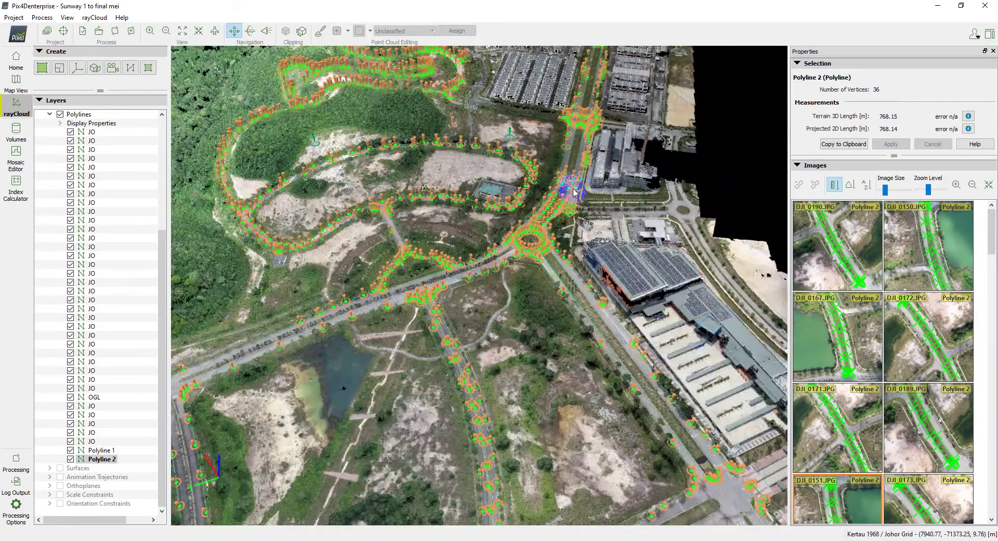
{"action": "left_click", "coordinate": [454, 290]}
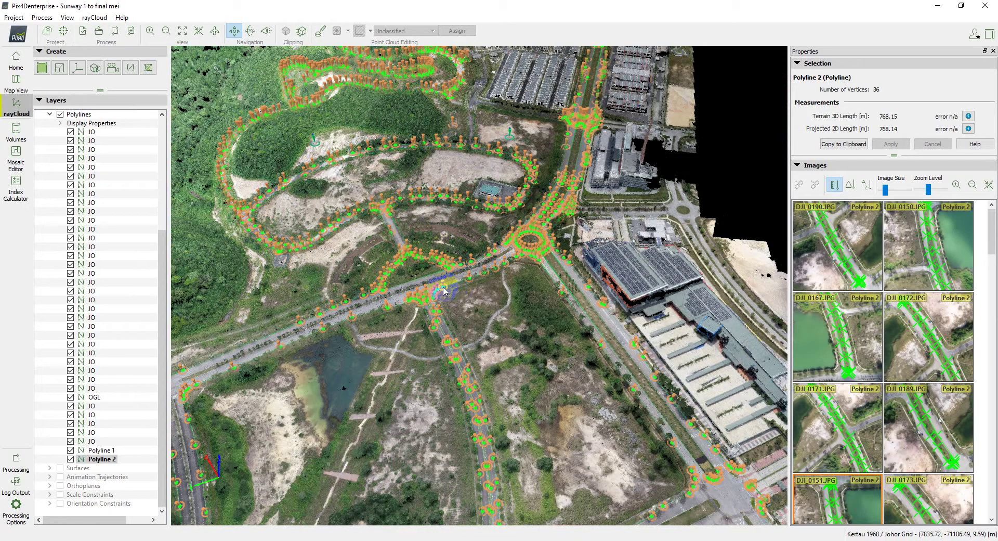
{"action": "scroll", "coordinate": [384, 313], "scroll_direction": "up", "scroll_amount": 3}
{"action": "scroll", "coordinate": [327, 323], "scroll_direction": "up", "scroll_amount": 3}
{"action": "scroll", "coordinate": [332, 300], "scroll_direction": "up", "scroll_amount": 3}
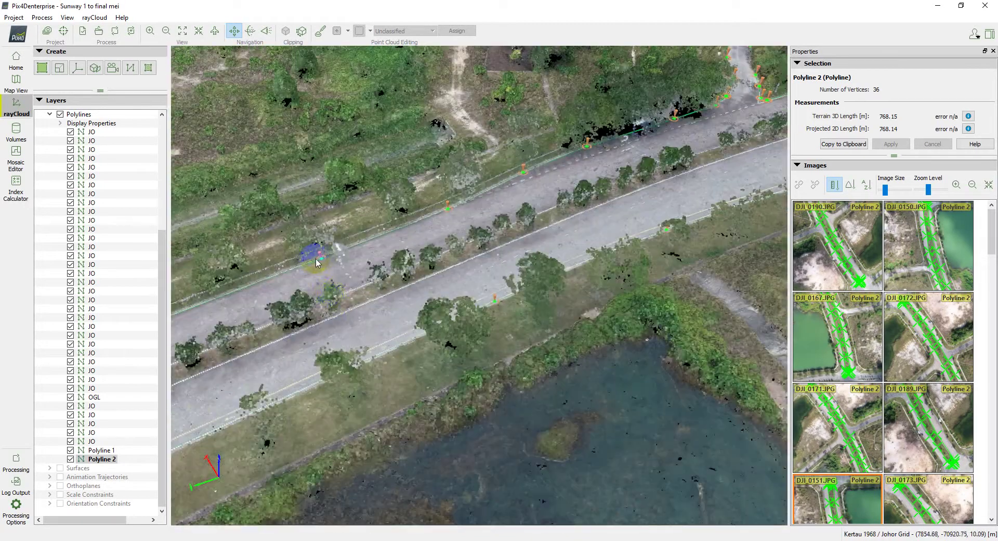
{"action": "scroll", "coordinate": [561, 264], "scroll_direction": "down", "scroll_amount": 2}
{"action": "scroll", "coordinate": [570, 268], "scroll_direction": "down", "scroll_amount": 2}
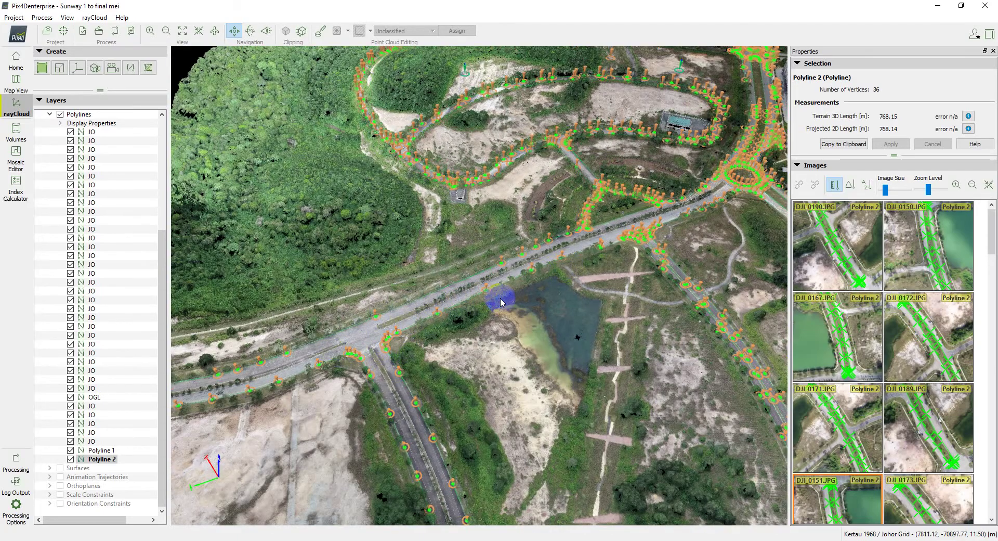
{"action": "scroll", "coordinate": [500, 301], "scroll_direction": "down", "scroll_amount": 5}
{"action": "scroll", "coordinate": [575, 261], "scroll_direction": "down", "scroll_amount": 3}
{"action": "left_click_drag", "start_coordinate": [536, 307], "coordinate": [403, 349]}
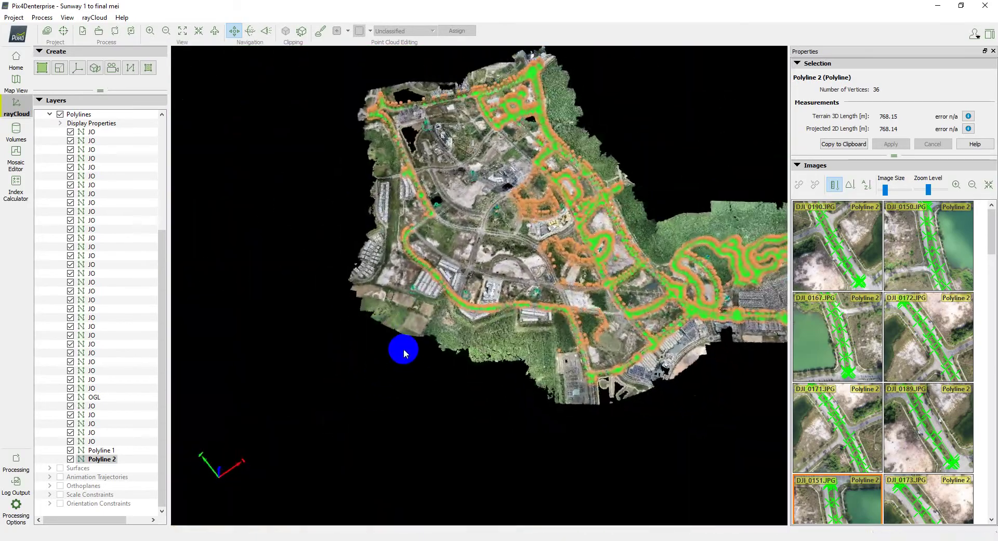
{"action": "scroll", "coordinate": [695, 379], "scroll_direction": "down", "scroll_amount": 2}
{"action": "scroll", "coordinate": [612, 319], "scroll_direction": "up", "scroll_amount": 3}
{"action": "scroll", "coordinate": [612, 319], "scroll_direction": "up", "scroll_amount": 4}
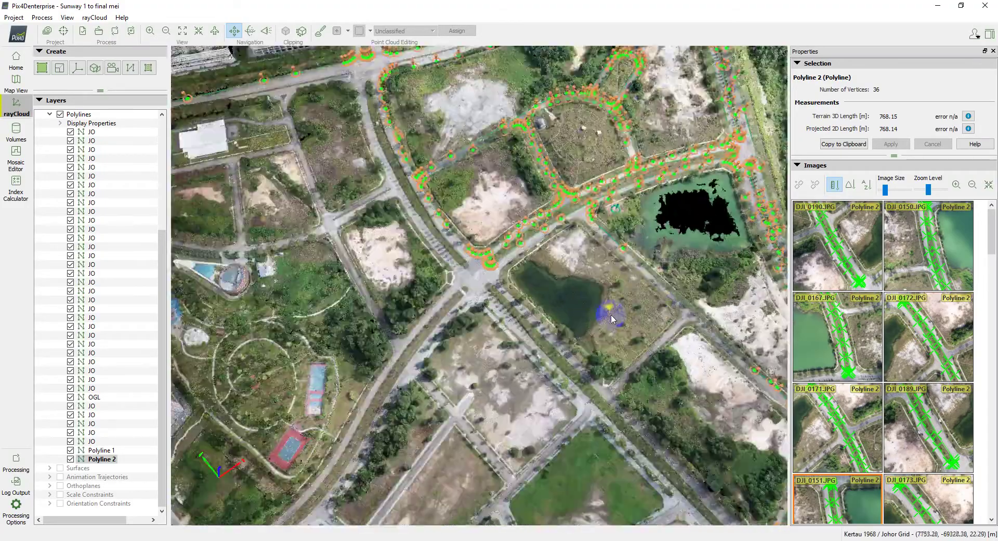
{"action": "scroll", "coordinate": [612, 319], "scroll_direction": "up", "scroll_amount": 3}
{"action": "scroll", "coordinate": [611, 237], "scroll_direction": "up", "scroll_amount": 2}
{"action": "scroll", "coordinate": [612, 249], "scroll_direction": "down", "scroll_amount": 2}
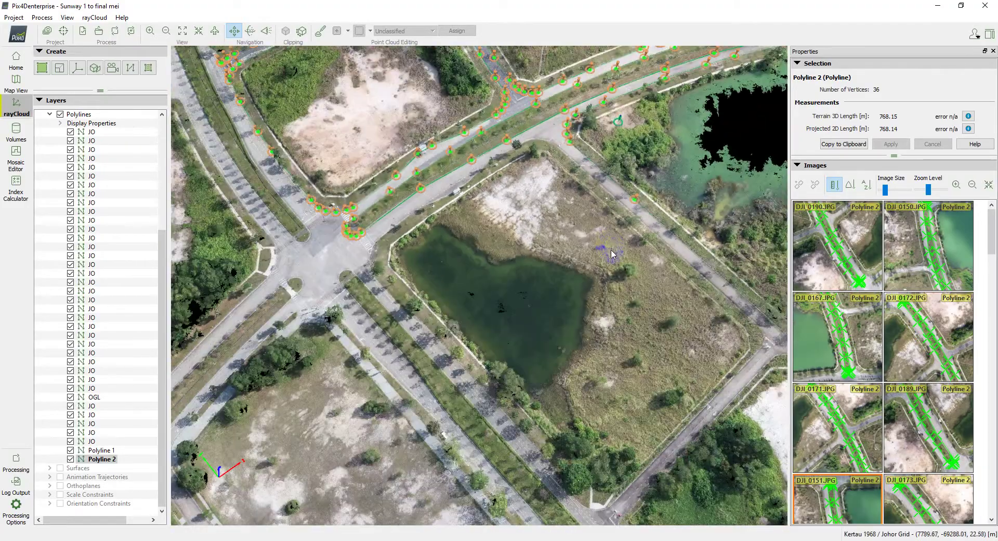
{"action": "scroll", "coordinate": [593, 285], "scroll_direction": "down", "scroll_amount": 3}
{"action": "scroll", "coordinate": [488, 276], "scroll_direction": "up", "scroll_amount": 2}
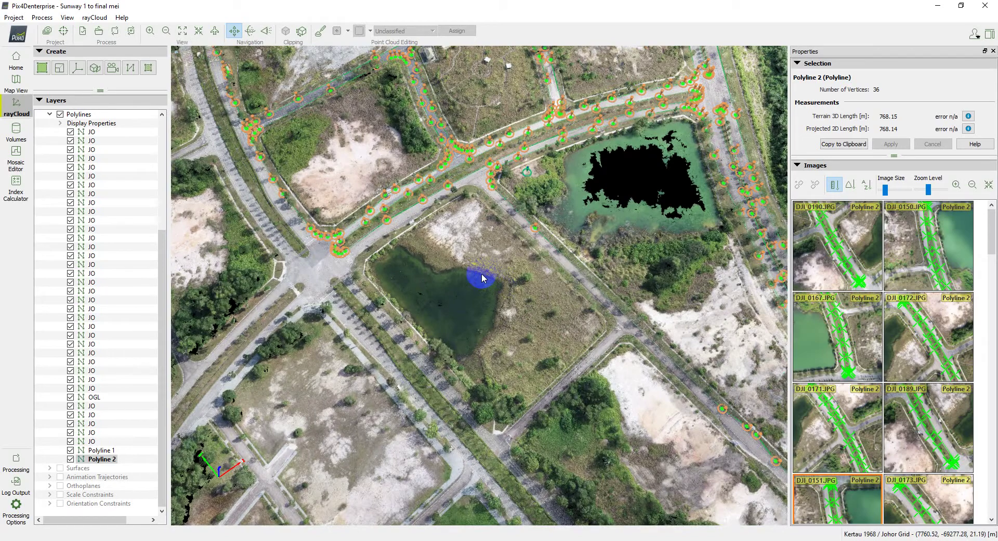
Back in rayCloud, select Polyline 1 to show its 34 vertices and 554.06 m length.
{"action": "left_click", "coordinate": [16, 64]}
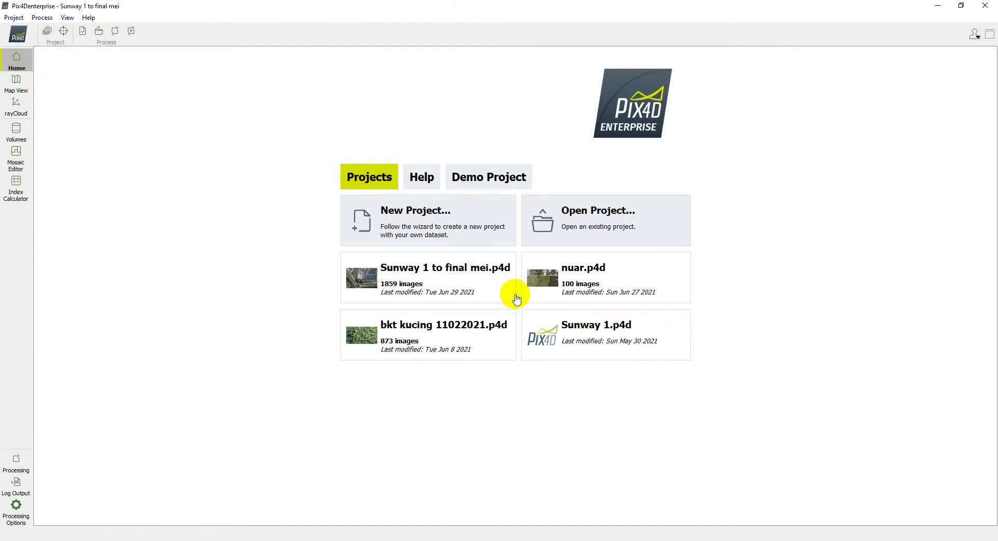
{"action": "left_click", "coordinate": [16, 107]}
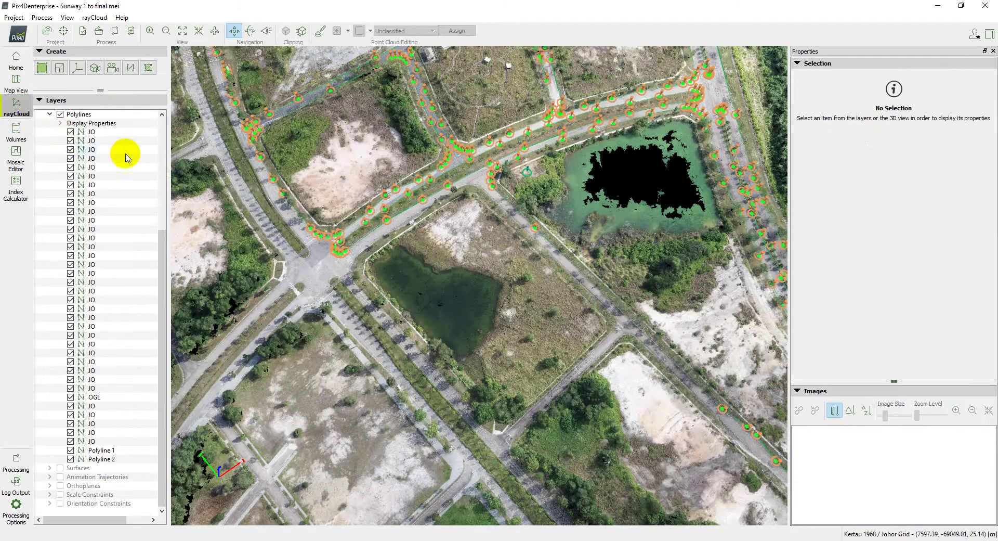
{"action": "scroll", "coordinate": [610, 325], "scroll_direction": "down", "scroll_amount": 2}
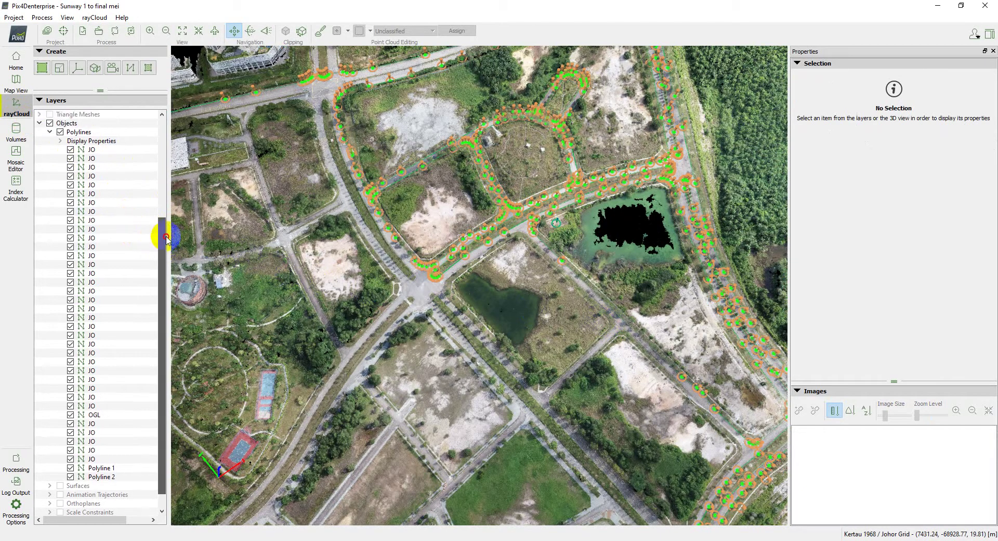
{"action": "mouse_move", "coordinate": [161, 231]}
{"action": "left_mouse_down"}
{"action": "mouse_move", "coordinate": [163, 220]}
{"action": "mouse_move", "coordinate": [162, 232]}
{"action": "left_mouse_up"}
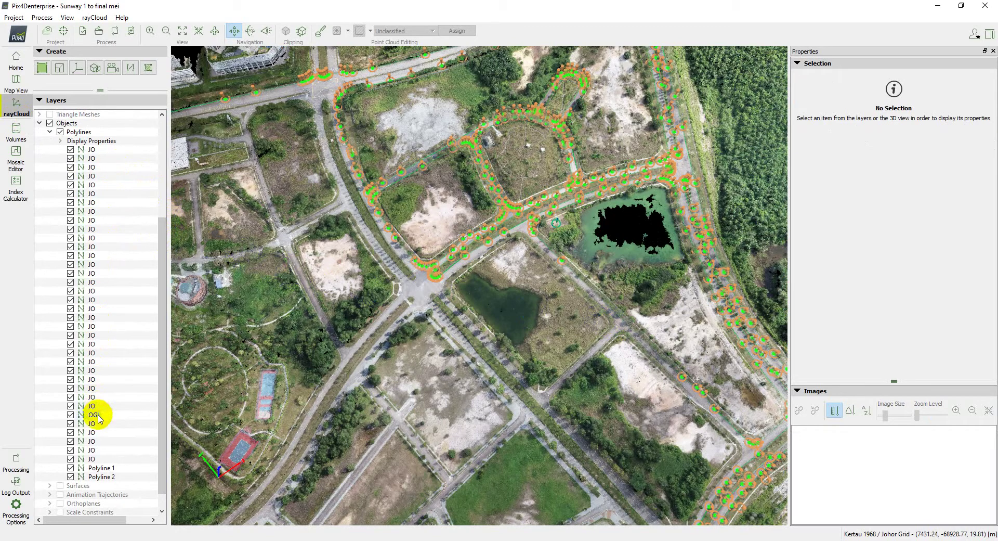
{"action": "left_click", "coordinate": [106, 472]}
{"action": "type", "text": "JO"}
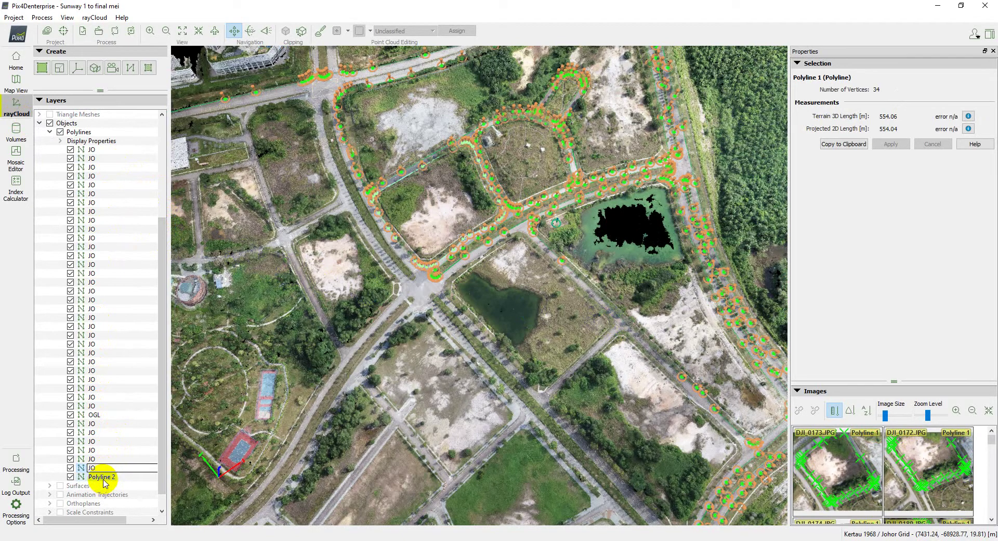
Rename Polyline 2, the 36-vertex 768.15 m line, to JO.
{"action": "left_click", "coordinate": [103, 478]}
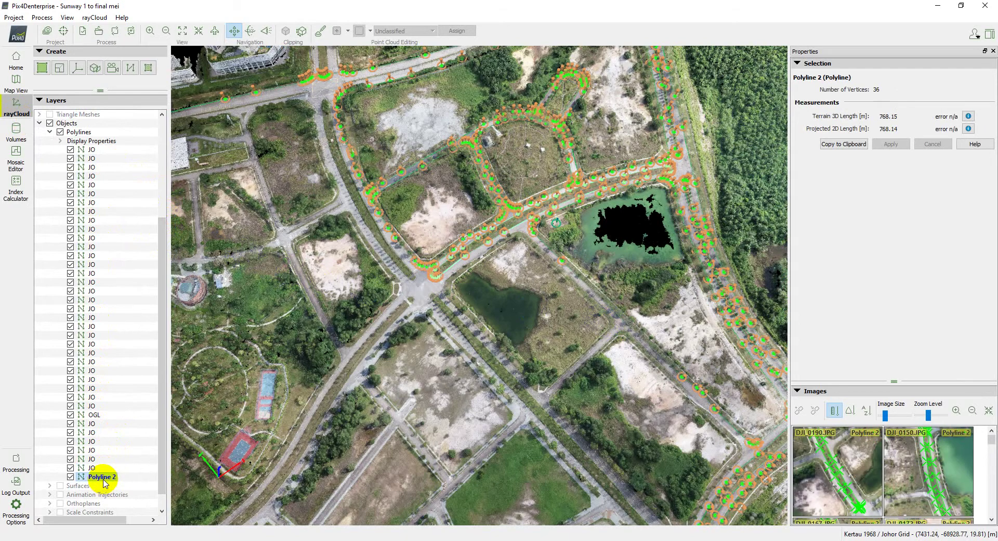
{"action": "double_click", "coordinate": [104, 478]}
{"action": "type", "text": "JO"}
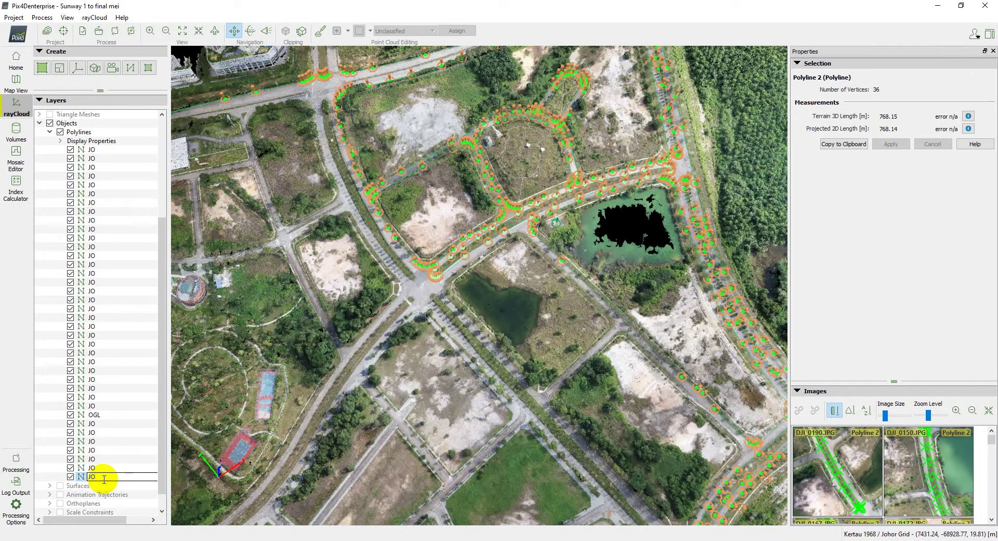
{"action": "key", "text": "Return"}
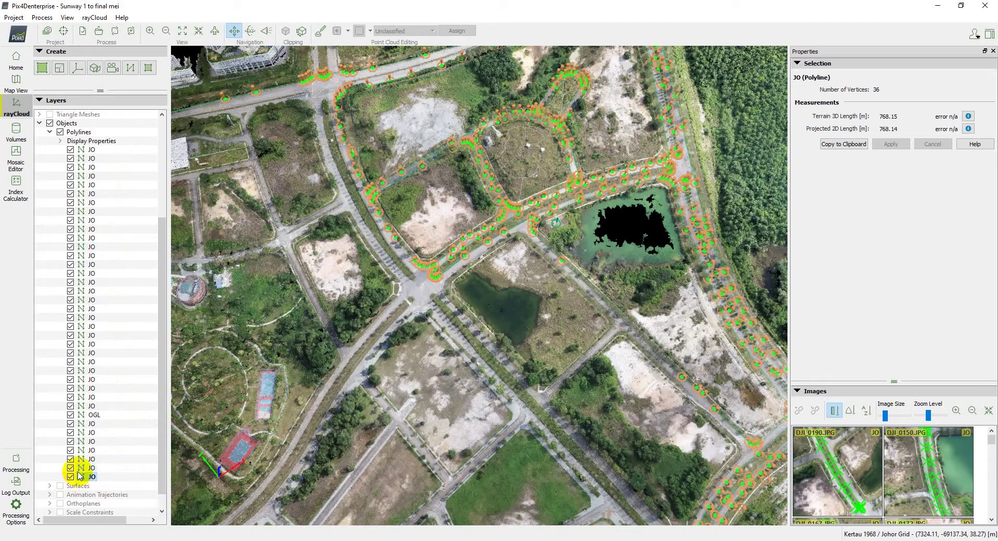
{"action": "left_click_drag", "start_coordinate": [162, 305], "coordinate": [174, 161]}
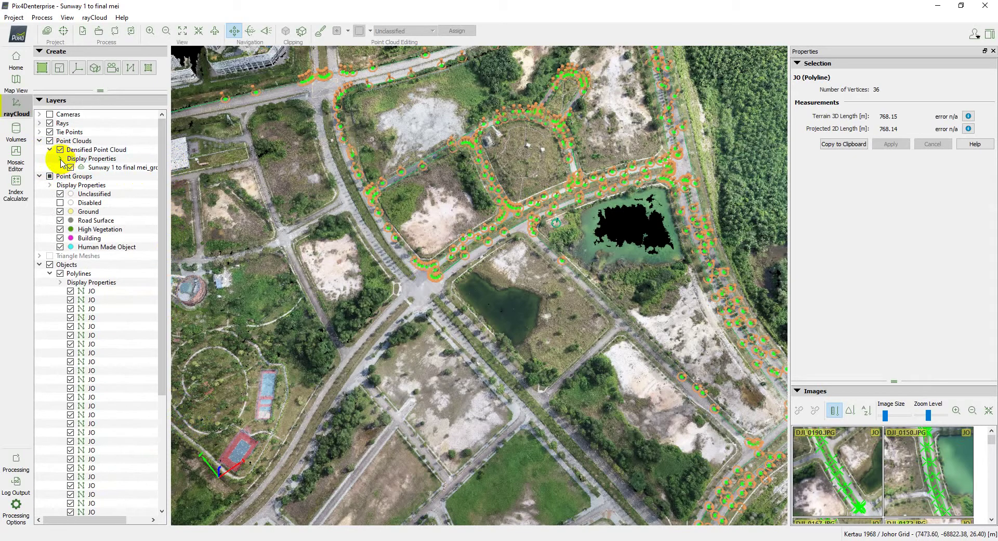
Expand Tie Points and GCPs/MTPs to list 19 GCPs and tie points, then zoom toward the ponds.
{"action": "left_click", "coordinate": [39, 134]}
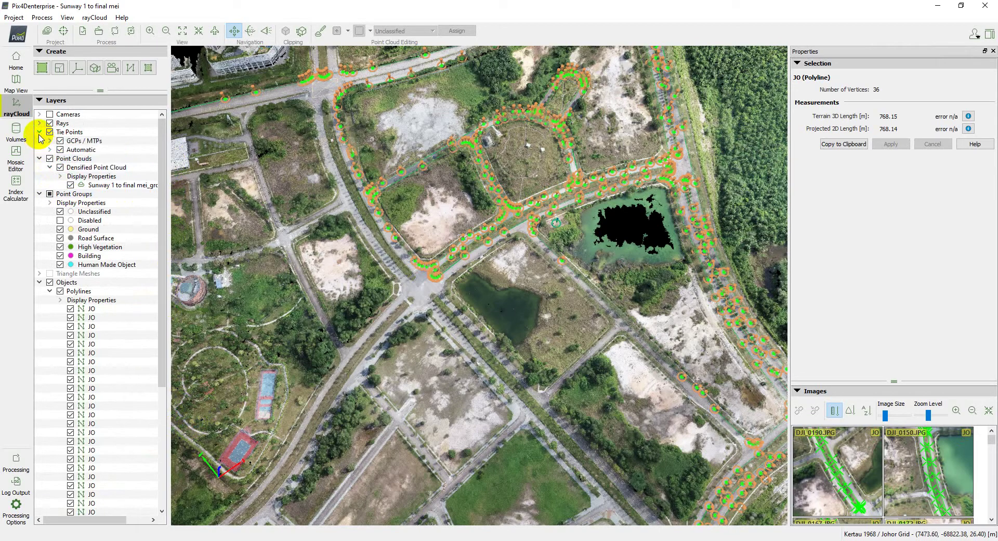
{"action": "left_click", "coordinate": [52, 145]}
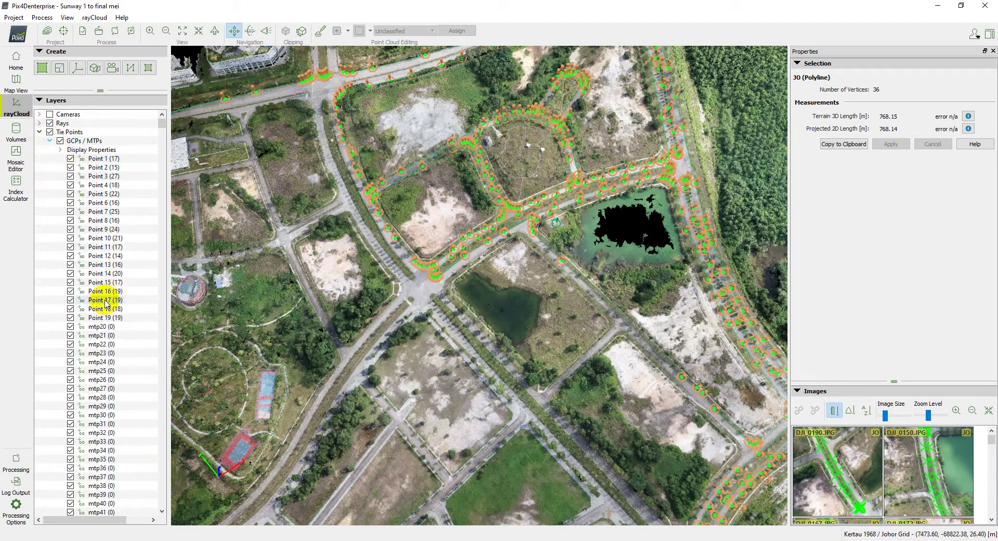
{"action": "scroll", "coordinate": [96, 312], "scroll_direction": "down", "scroll_amount": 5}
{"action": "scroll", "coordinate": [95, 366], "scroll_direction": "down", "scroll_amount": 5}
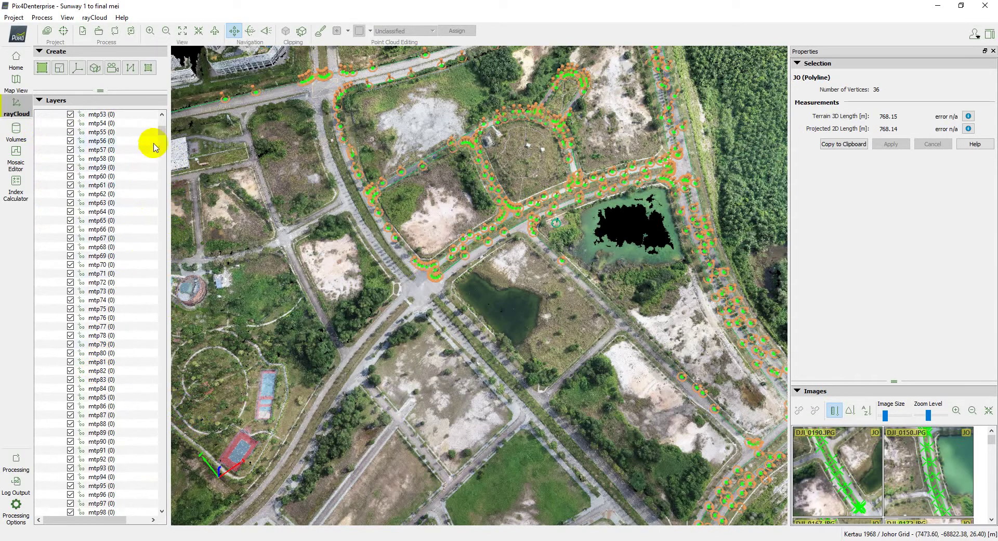
{"action": "left_click_drag", "start_coordinate": [161, 127], "coordinate": [155, 497]}
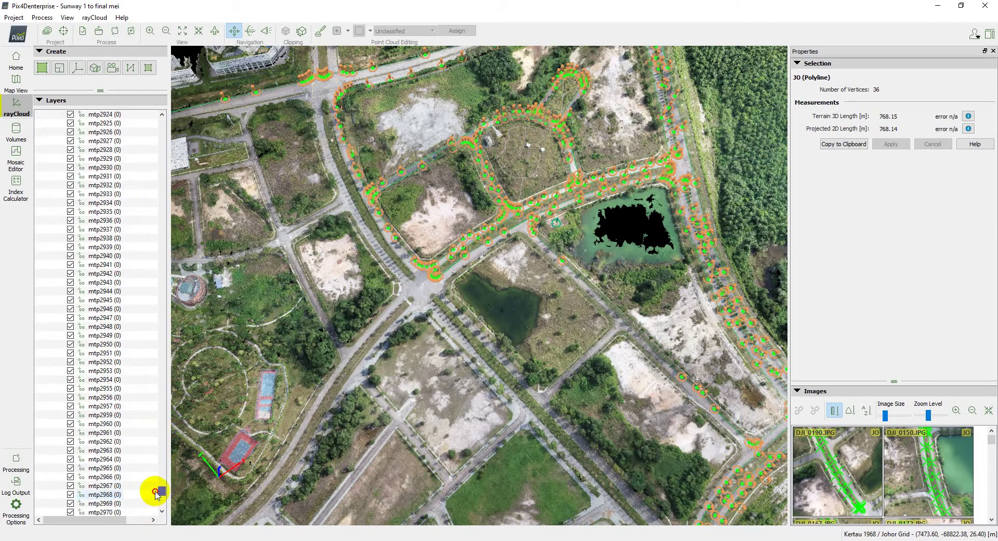
{"action": "scroll", "coordinate": [115, 474], "scroll_direction": "down", "scroll_amount": 1}
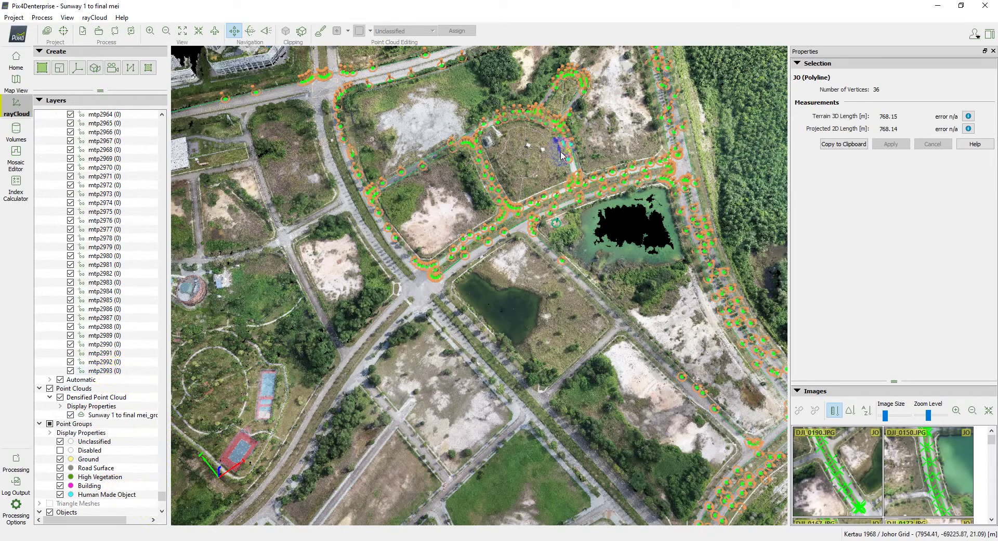
Zoom in and out around the site in the rayCloud view.
{"action": "scroll", "coordinate": [382, 281], "scroll_direction": "down", "scroll_amount": 3}
{"action": "scroll", "coordinate": [379, 273], "scroll_direction": "down", "scroll_amount": 2}
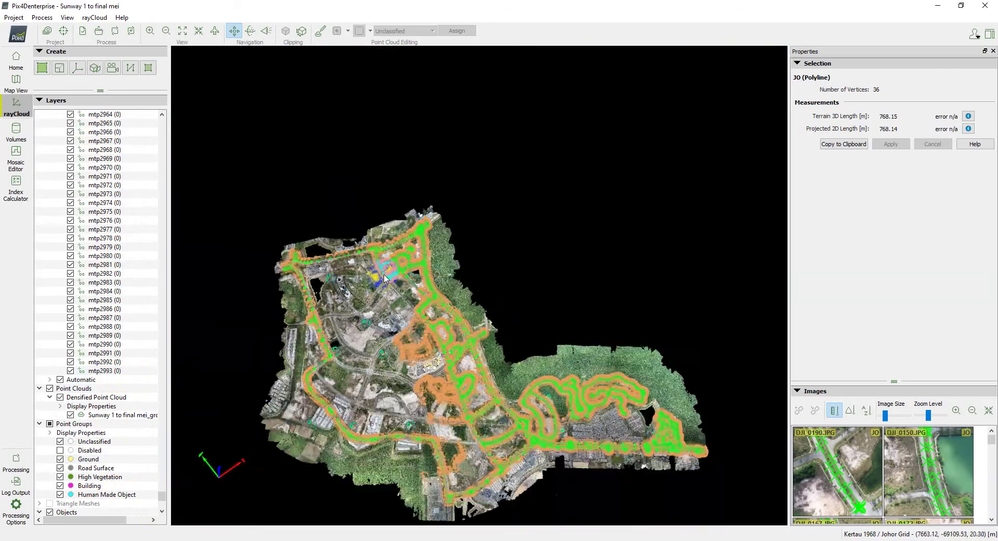
{"action": "scroll", "coordinate": [374, 266], "scroll_direction": "down", "scroll_amount": 1}
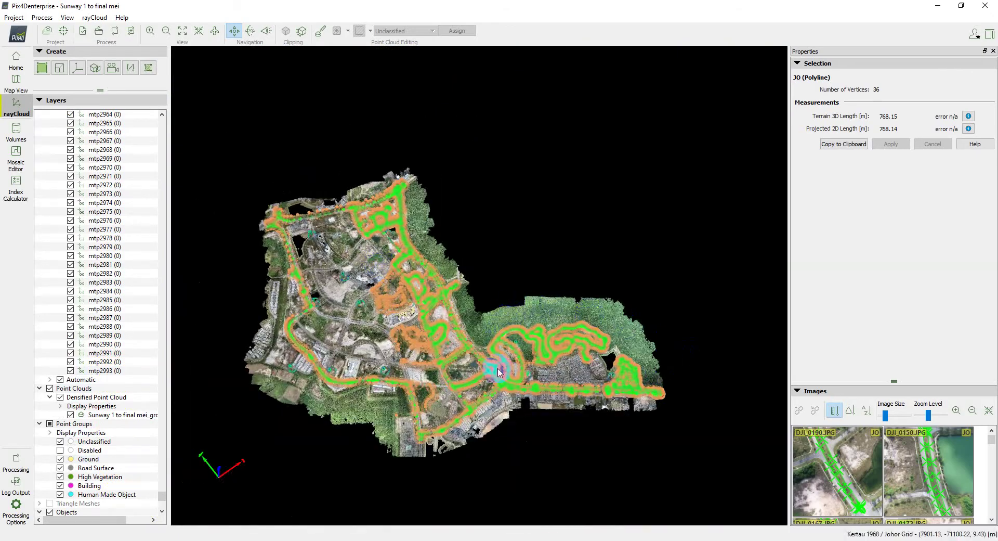
{"action": "scroll", "coordinate": [670, 407], "scroll_direction": "up", "scroll_amount": 3}
{"action": "scroll", "coordinate": [479, 323], "scroll_direction": "up", "scroll_amount": 1}
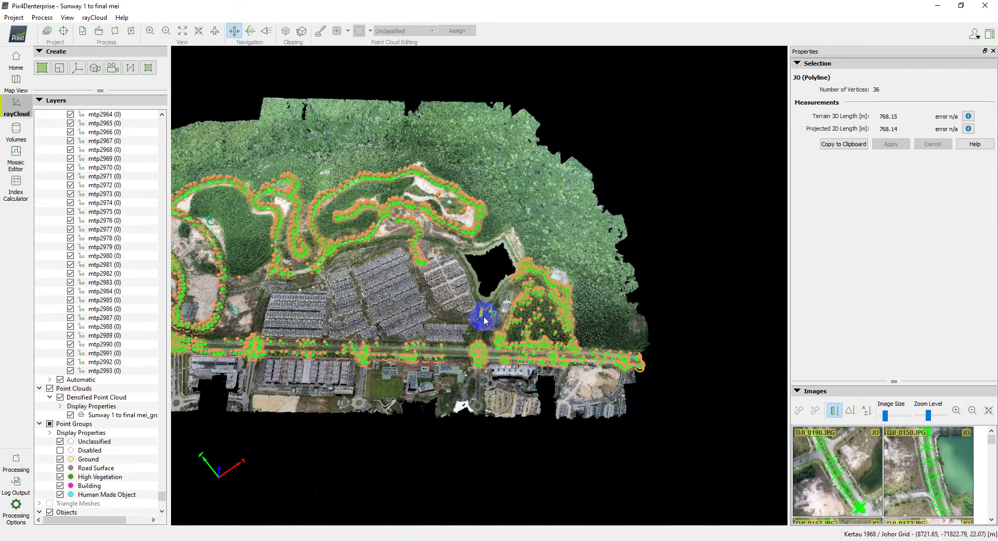
{"action": "scroll", "coordinate": [631, 336], "scroll_direction": "up", "scroll_amount": 3}
{"action": "scroll", "coordinate": [661, 331], "scroll_direction": "down", "scroll_amount": 2}
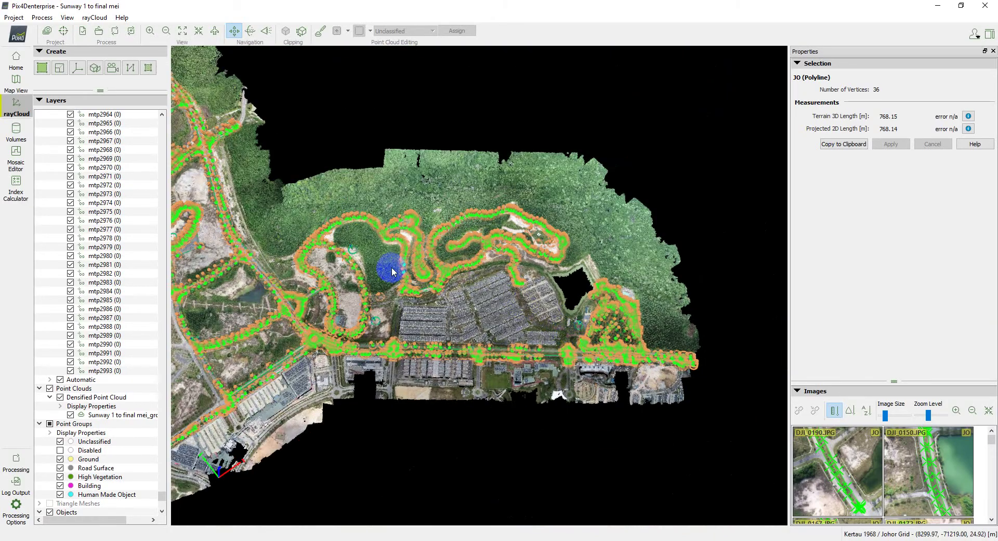
{"action": "scroll", "coordinate": [392, 267], "scroll_direction": "up", "scroll_amount": 3}
{"action": "scroll", "coordinate": [556, 359], "scroll_direction": "down", "scroll_amount": 2}
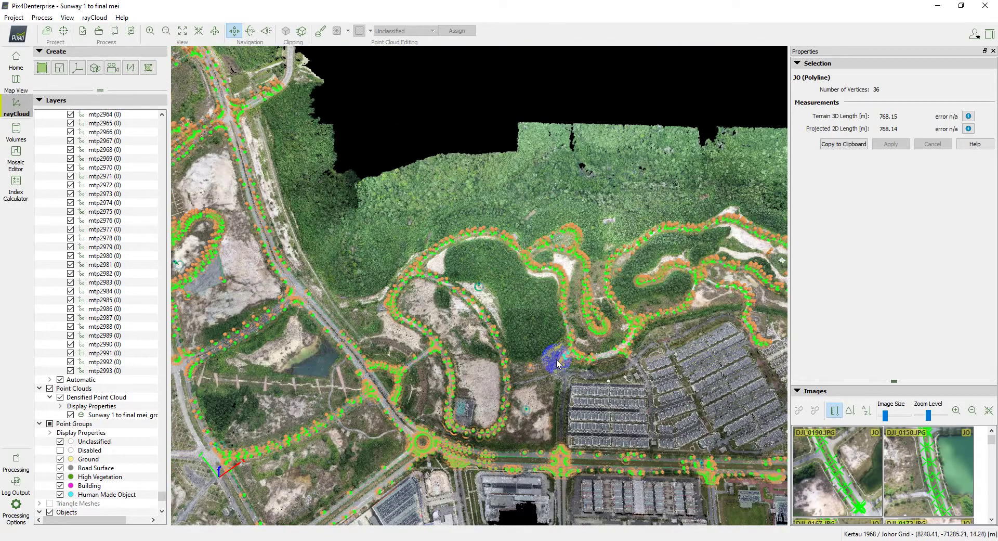
{"action": "scroll", "coordinate": [549, 374], "scroll_direction": "up", "scroll_amount": 1}
{"action": "scroll", "coordinate": [613, 379], "scroll_direction": "down", "scroll_amount": 2}
{"action": "scroll", "coordinate": [637, 366], "scroll_direction": "down", "scroll_amount": 1}
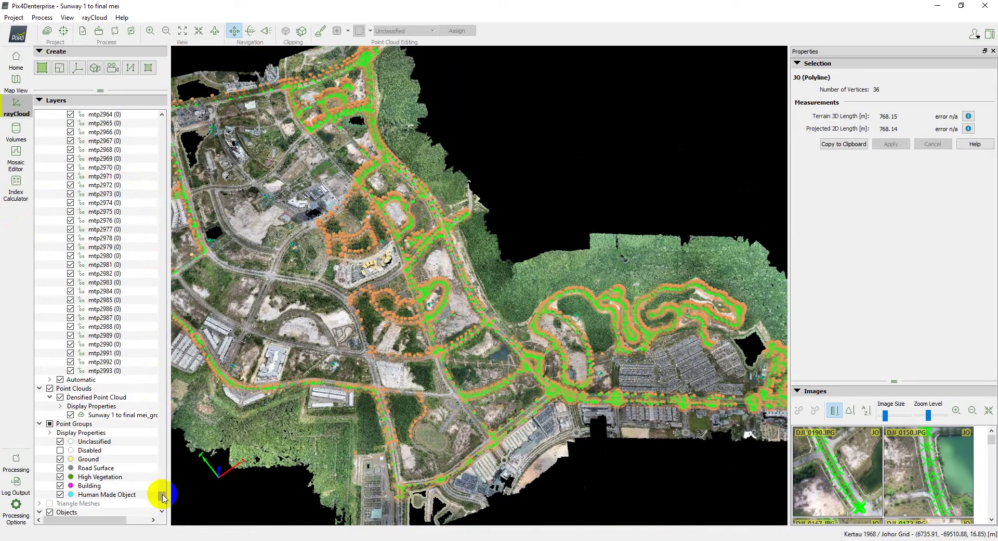
{"action": "left_click_drag", "start_coordinate": [162, 497], "coordinate": [162, 117]}
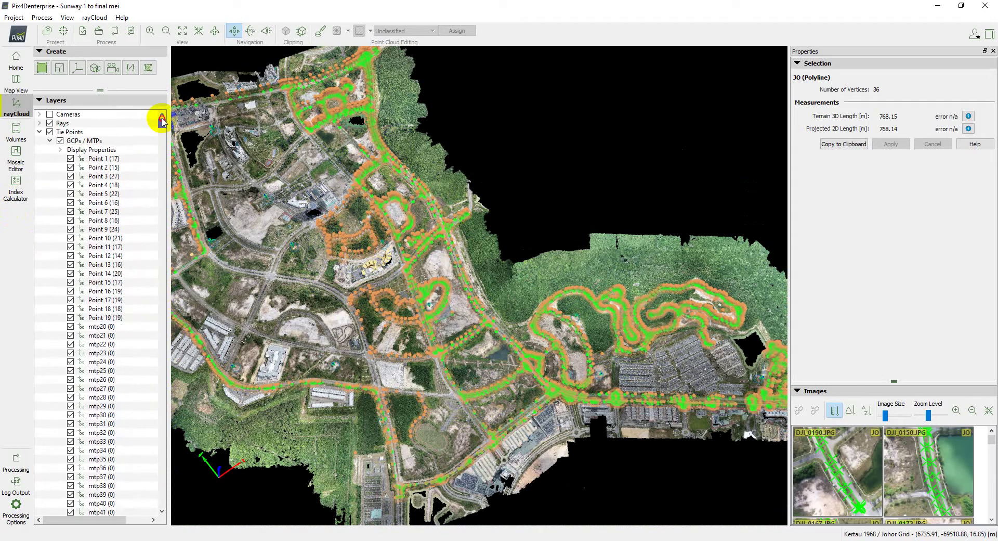
Collapse the GCPs/MTPs, Tie Points, Point Clouds and Point Groups branches in Layers.
{"action": "left_click", "coordinate": [50, 140]}
{"action": "left_click", "coordinate": [40, 131]}
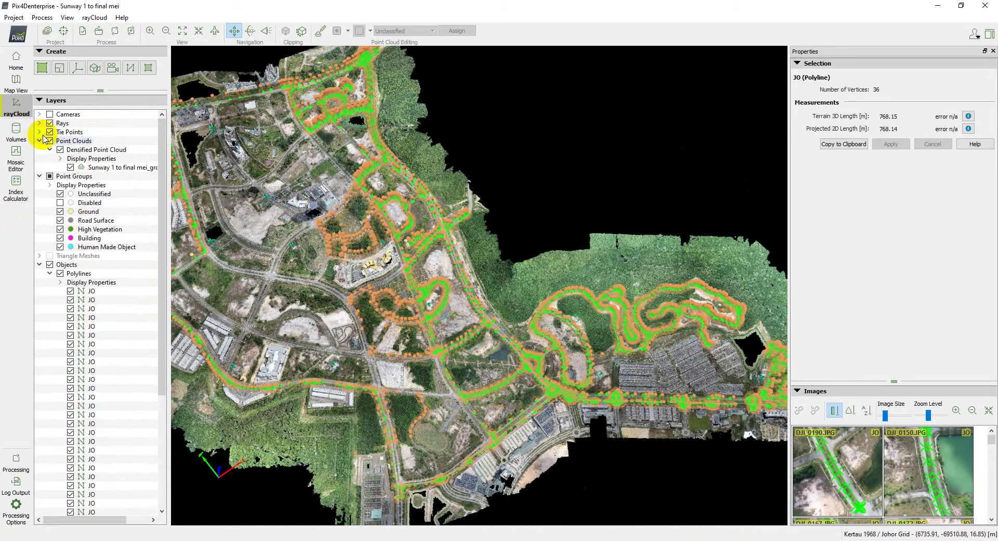
{"action": "left_click", "coordinate": [40, 140]}
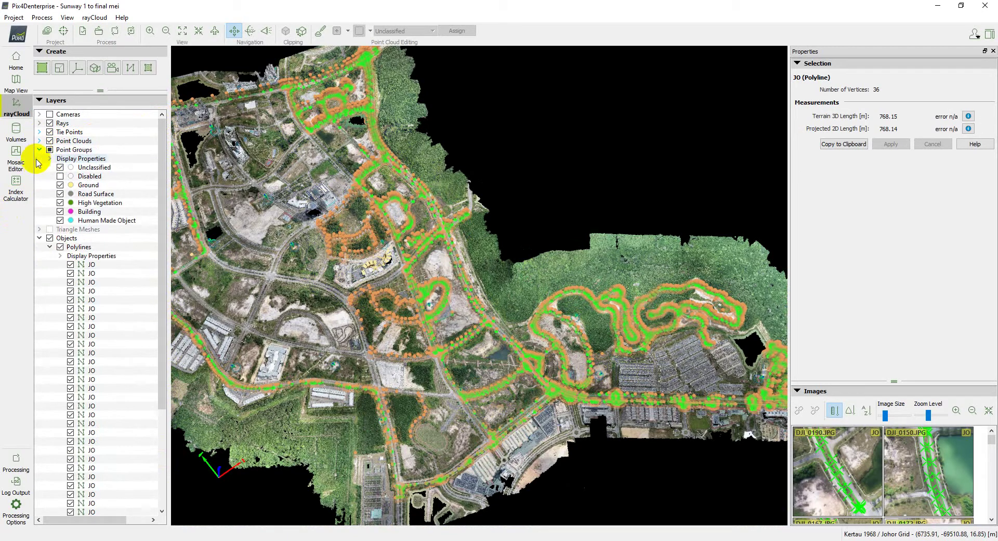
{"action": "left_click", "coordinate": [40, 150]}
Expand Objects to list the JO and OGL polylines, then zoom and tilt onto the junction.
{"action": "left_click", "coordinate": [40, 168]}
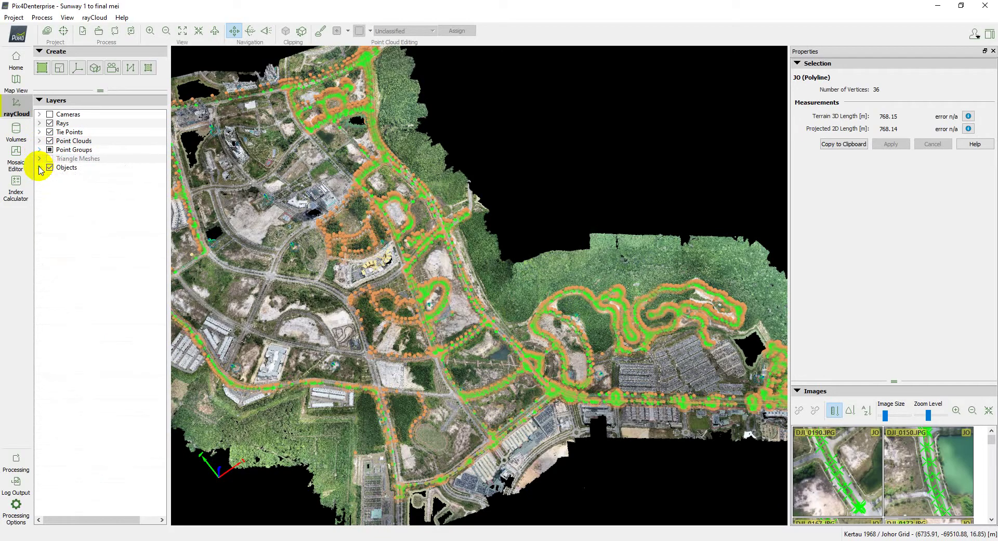
{"action": "left_click", "coordinate": [40, 167]}
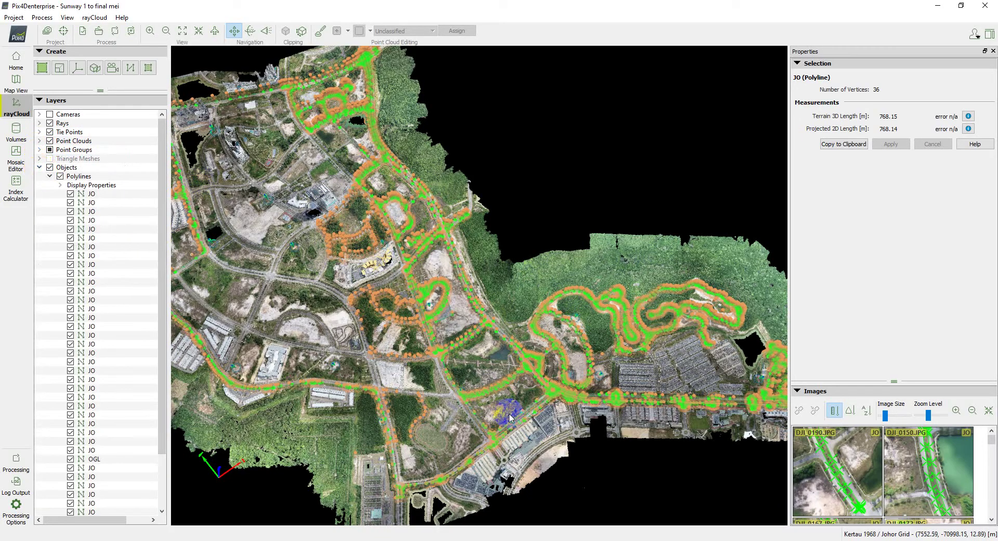
{"action": "scroll", "coordinate": [490, 303], "scroll_direction": "down", "scroll_amount": 5}
{"action": "scroll", "coordinate": [490, 302], "scroll_direction": "up", "scroll_amount": 5}
{"action": "scroll", "coordinate": [494, 265], "scroll_direction": "up", "scroll_amount": 5}
{"action": "scroll", "coordinate": [499, 227], "scroll_direction": "up", "scroll_amount": 3}
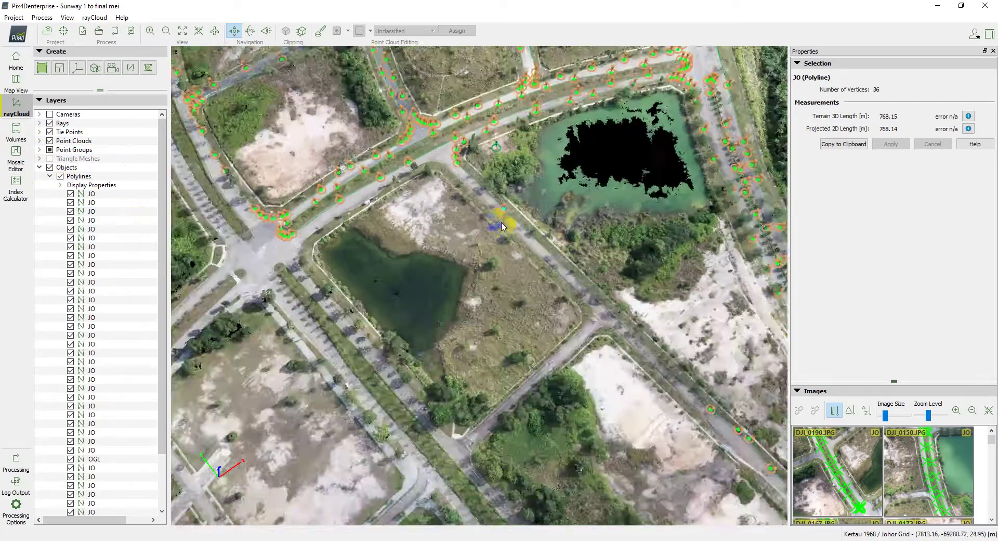
{"action": "scroll", "coordinate": [344, 171], "scroll_direction": "up", "scroll_amount": 3}
{"action": "scroll", "coordinate": [458, 270], "scroll_direction": "up", "scroll_amount": 3}
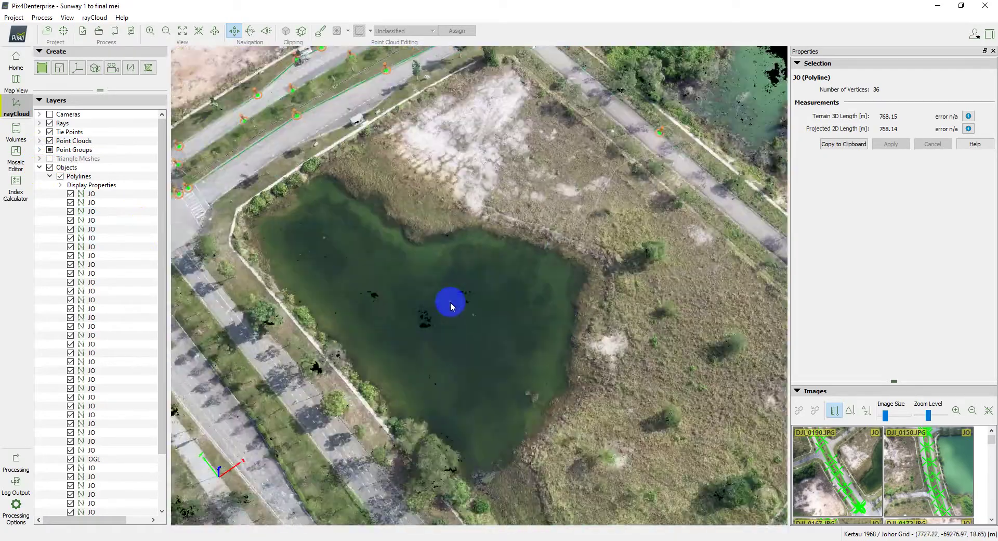
{"action": "scroll", "coordinate": [447, 302], "scroll_direction": "up", "scroll_amount": 2}
{"action": "scroll", "coordinate": [406, 270], "scroll_direction": "down", "scroll_amount": 3}
{"action": "scroll", "coordinate": [432, 234], "scroll_direction": "up", "scroll_amount": 3}
{"action": "scroll", "coordinate": [439, 307], "scroll_direction": "down", "scroll_amount": 3}
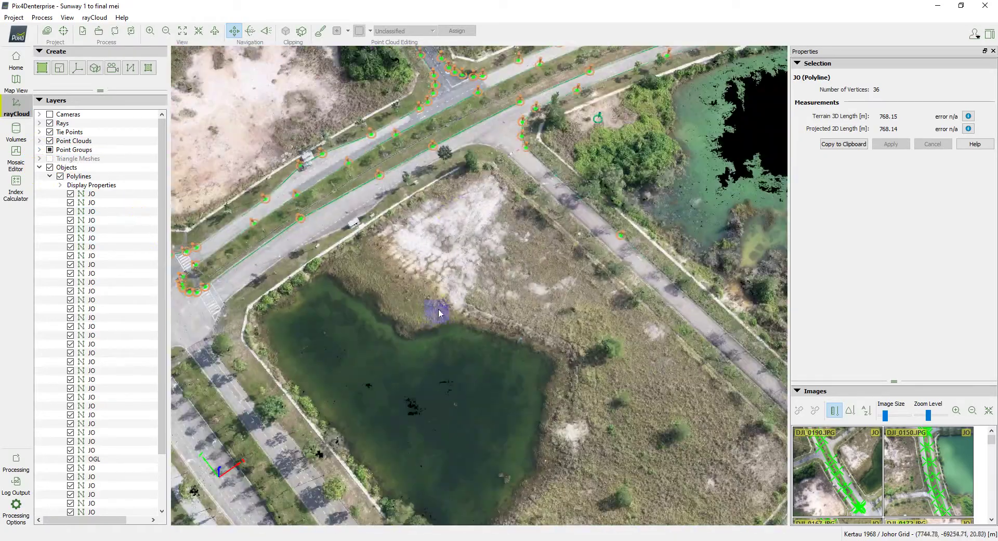
{"action": "scroll", "coordinate": [481, 150], "scroll_direction": "up", "scroll_amount": 3}
{"action": "left_click_drag", "start_coordinate": [482, 148], "coordinate": [499, 302]}
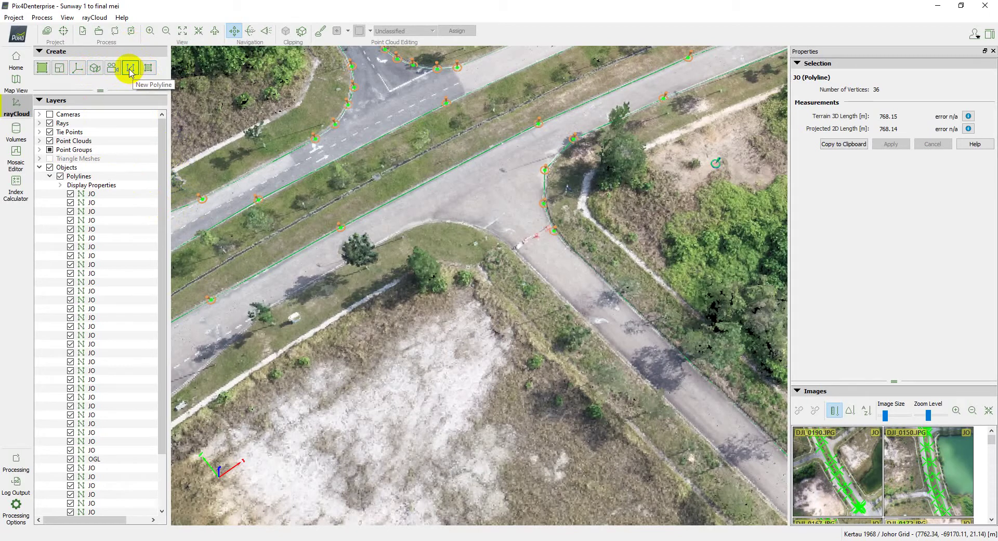
Start a new polyline, Polyline 1, and zoom in on the road near the junction.
{"action": "left_click", "coordinate": [130, 69]}
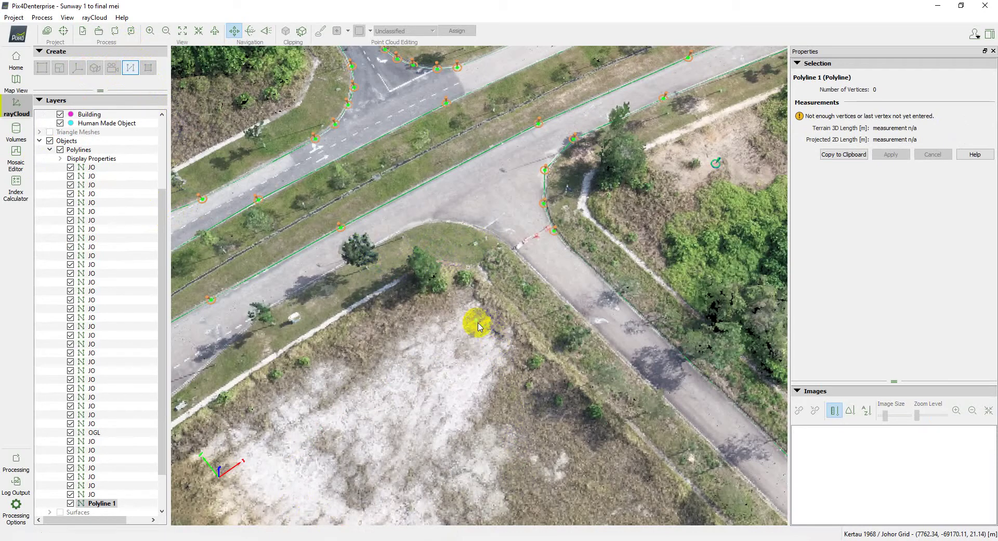
{"action": "scroll", "coordinate": [477, 223], "scroll_direction": "up", "scroll_amount": 3}
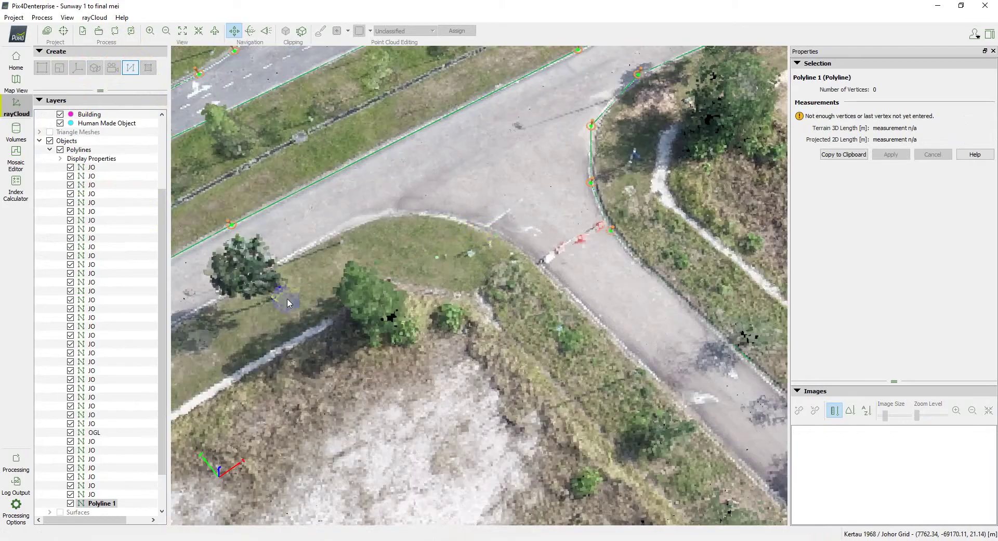
{"action": "scroll", "coordinate": [289, 300], "scroll_direction": "down", "scroll_amount": 3}
{"action": "scroll", "coordinate": [619, 225], "scroll_direction": "up", "scroll_amount": 3}
{"action": "scroll", "coordinate": [597, 196], "scroll_direction": "up", "scroll_amount": 2}
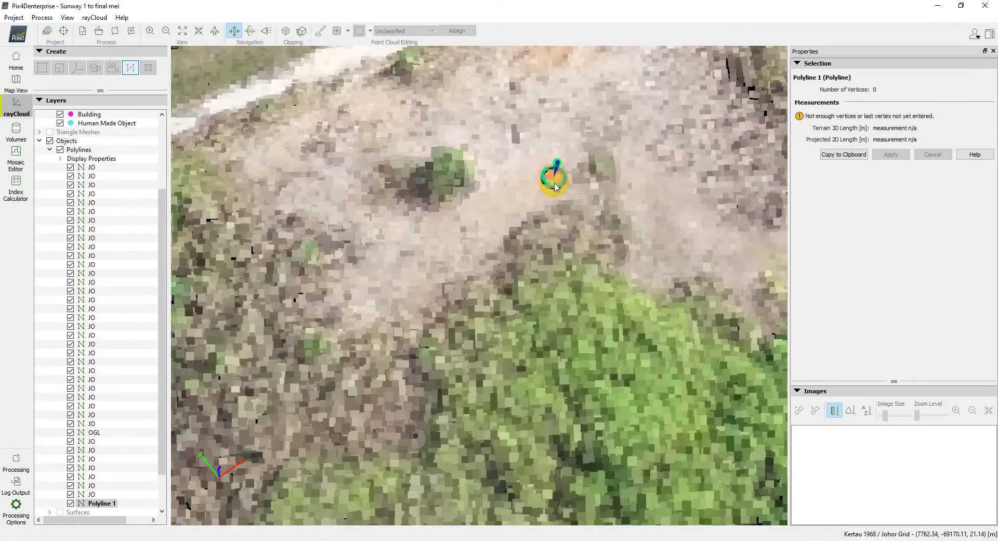
{"action": "scroll", "coordinate": [555, 187], "scroll_direction": "down", "scroll_amount": 3}
{"action": "scroll", "coordinate": [591, 189], "scroll_direction": "down", "scroll_amount": 3}
{"action": "scroll", "coordinate": [597, 228], "scroll_direction": "up", "scroll_amount": 1}
{"action": "scroll", "coordinate": [403, 274], "scroll_direction": "up", "scroll_amount": 2}
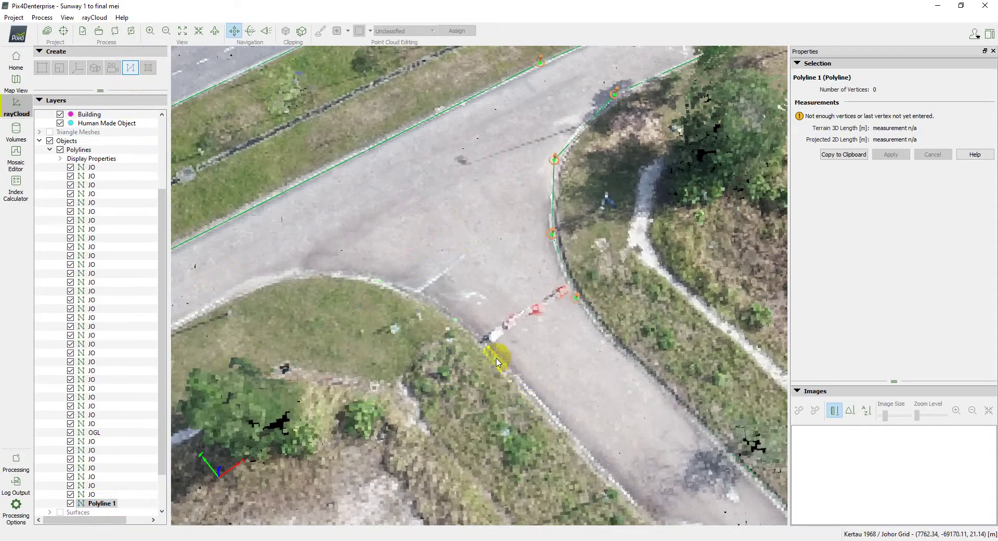
{"action": "scroll", "coordinate": [407, 302], "scroll_direction": "down", "scroll_amount": 5}
{"action": "scroll", "coordinate": [436, 313], "scroll_direction": "up", "scroll_amount": 3}
{"action": "scroll", "coordinate": [438, 319], "scroll_direction": "up", "scroll_amount": 3}
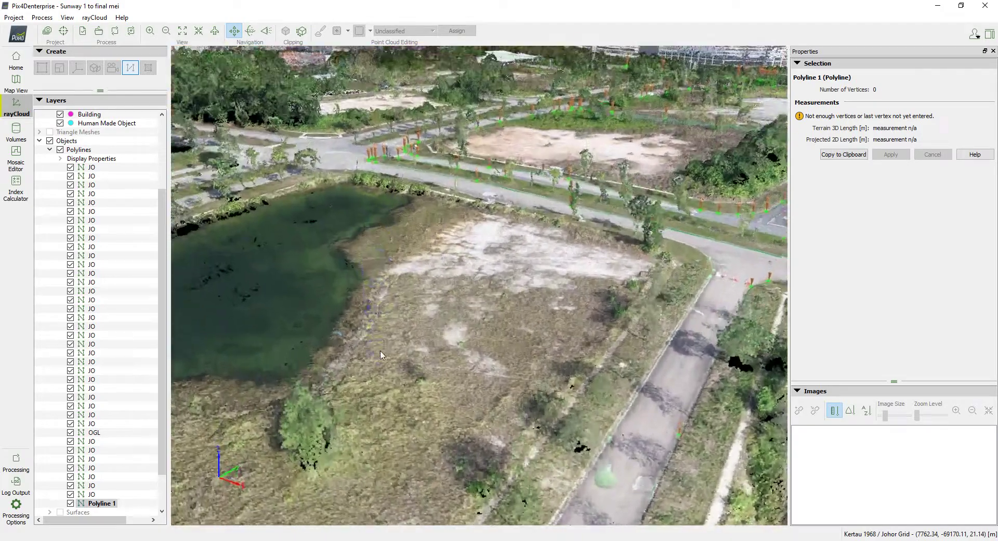
From a near top-down view, place the first vertex on the road edge.
{"action": "mouse_move", "coordinate": [605, 484]}
{"action": "left_mouse_down"}
{"action": "mouse_move", "coordinate": [564, 450]}
{"action": "mouse_move", "coordinate": [628, 476]}
{"action": "mouse_move", "coordinate": [561, 468]}
{"action": "mouse_move", "coordinate": [614, 309]}
{"action": "mouse_move", "coordinate": [714, 384]}
{"action": "mouse_move", "coordinate": [650, 377]}
{"action": "left_mouse_up"}
{"action": "scroll", "coordinate": [629, 374], "scroll_direction": "up", "scroll_amount": 2}
{"action": "scroll", "coordinate": [629, 373], "scroll_direction": "up", "scroll_amount": 3}
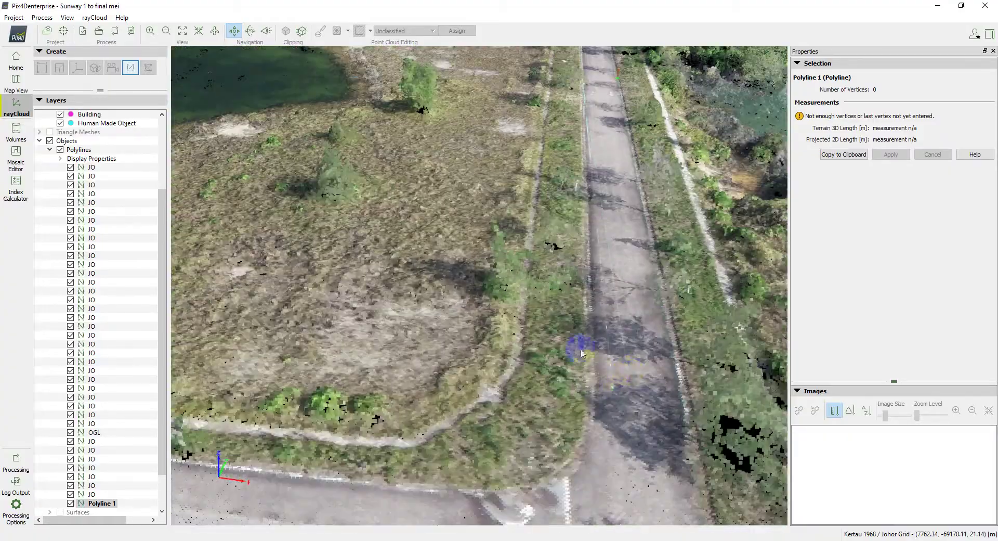
{"action": "scroll", "coordinate": [582, 354], "scroll_direction": "down", "scroll_amount": 3}
{"action": "scroll", "coordinate": [535, 343], "scroll_direction": "up", "scroll_amount": 3}
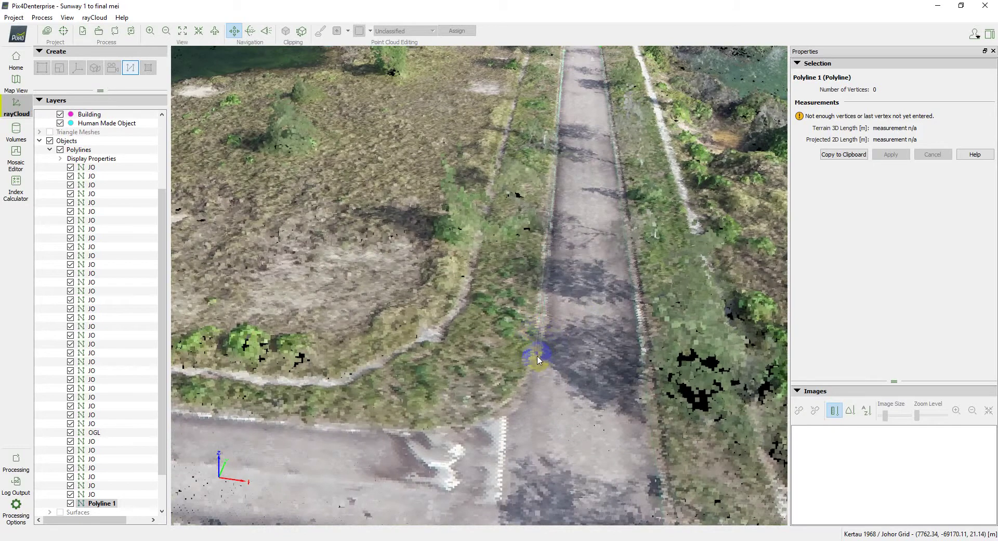
{"action": "left_click", "coordinate": [524, 395]}
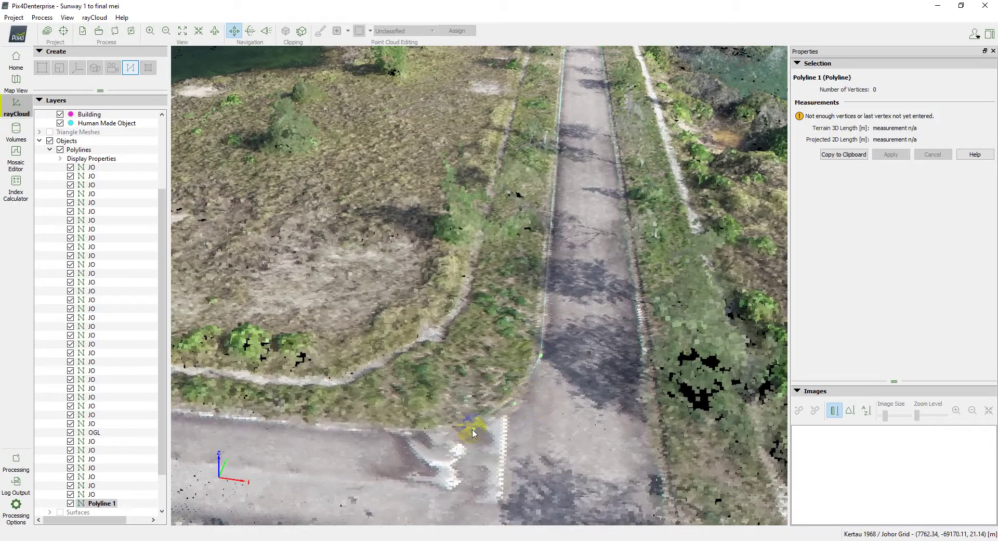
Orbit along the road and add a Polyline 1 vertex at the path corner.
{"action": "scroll", "coordinate": [394, 436], "scroll_direction": "down", "scroll_amount": 5}
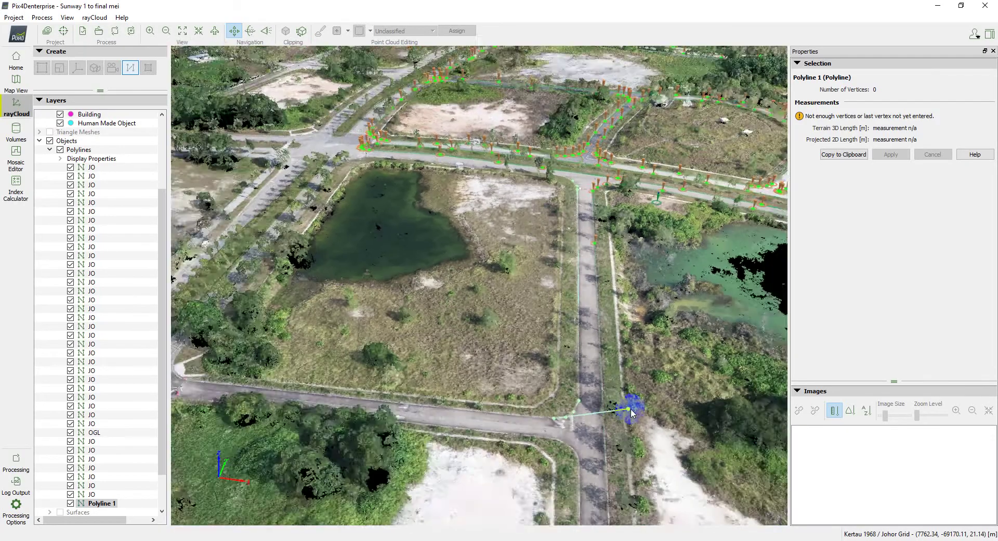
{"action": "scroll", "coordinate": [412, 392], "scroll_direction": "down", "scroll_amount": 3}
{"action": "scroll", "coordinate": [357, 401], "scroll_direction": "up", "scroll_amount": 5}
{"action": "scroll", "coordinate": [331, 403], "scroll_direction": "up", "scroll_amount": 3}
{"action": "mouse_move", "coordinate": [331, 404]}
{"action": "left_mouse_down"}
{"action": "mouse_move", "coordinate": [762, 350]}
{"action": "mouse_move", "coordinate": [624, 312]}
{"action": "mouse_move", "coordinate": [656, 366]}
{"action": "left_mouse_up"}
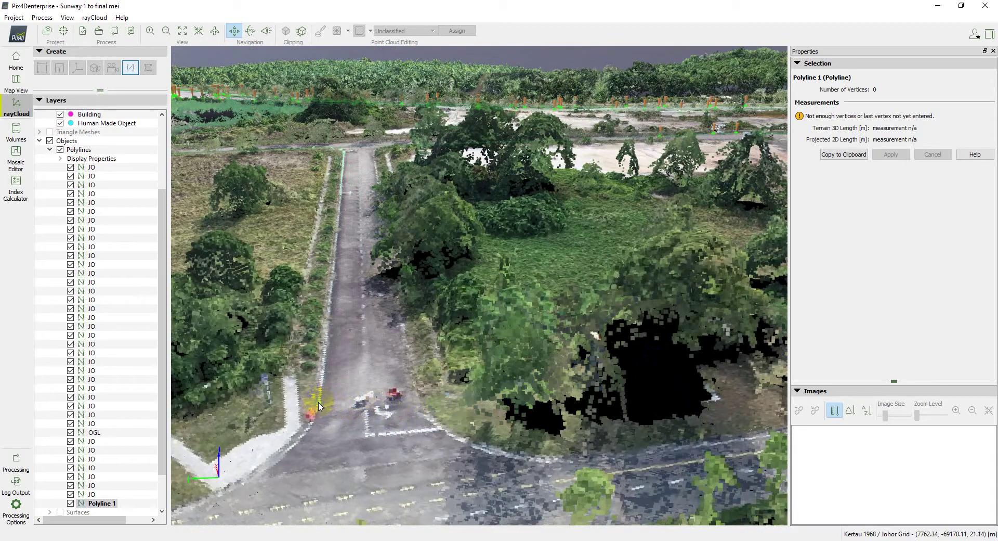
{"action": "mouse_move", "coordinate": [319, 407]}
{"action": "left_mouse_down"}
{"action": "mouse_move", "coordinate": [473, 338]}
{"action": "mouse_move", "coordinate": [435, 372]}
{"action": "left_mouse_up"}
{"action": "scroll", "coordinate": [435, 372], "scroll_direction": "up", "scroll_amount": 3}
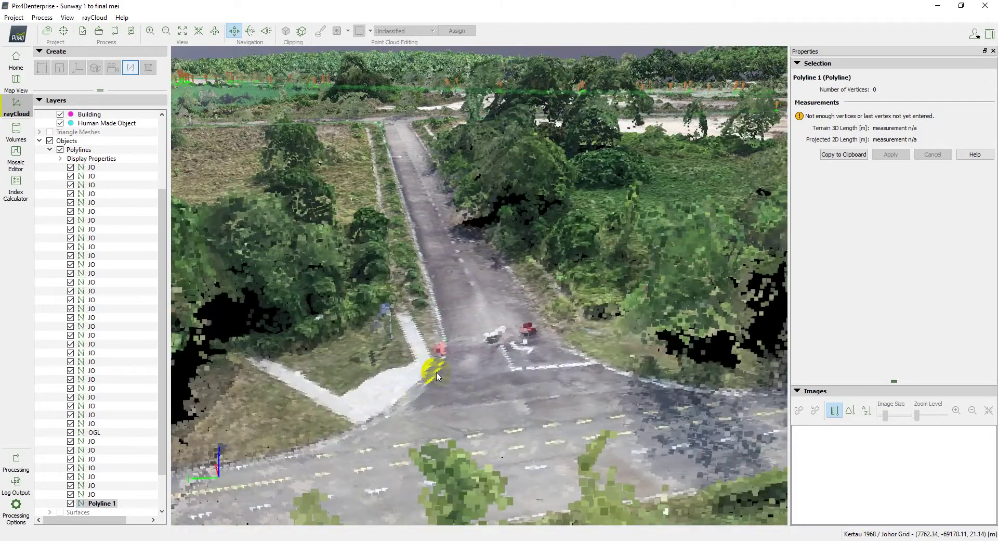
{"action": "left_click", "coordinate": [437, 374]}
Orbit and zoom around the large tree to inspect the road edge ahead.
{"action": "left_click_drag", "start_coordinate": [390, 421], "coordinate": [431, 410]}
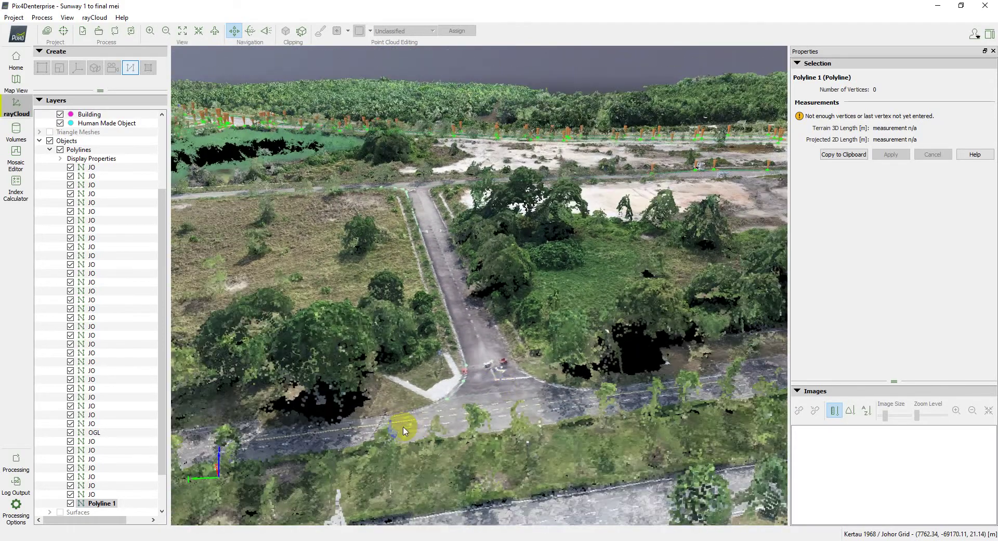
{"action": "mouse_move", "coordinate": [594, 376]}
{"action": "left_mouse_down"}
{"action": "mouse_move", "coordinate": [518, 393]}
{"action": "mouse_move", "coordinate": [532, 423]}
{"action": "left_mouse_up"}
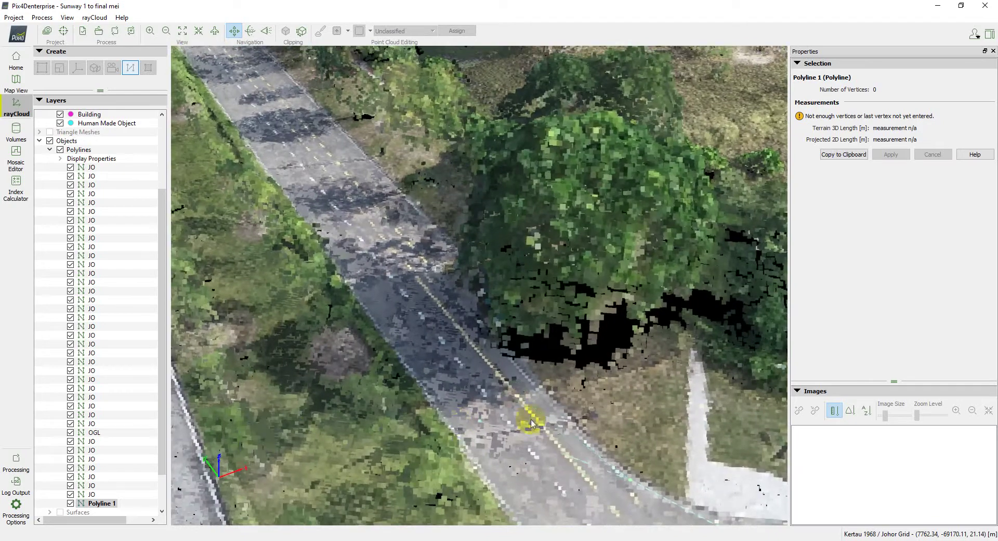
{"action": "scroll", "coordinate": [509, 384], "scroll_direction": "up", "scroll_amount": 3}
{"action": "scroll", "coordinate": [529, 395], "scroll_direction": "up", "scroll_amount": 3}
{"action": "scroll", "coordinate": [585, 345], "scroll_direction": "up", "scroll_amount": 3}
{"action": "scroll", "coordinate": [457, 325], "scroll_direction": "up", "scroll_amount": 3}
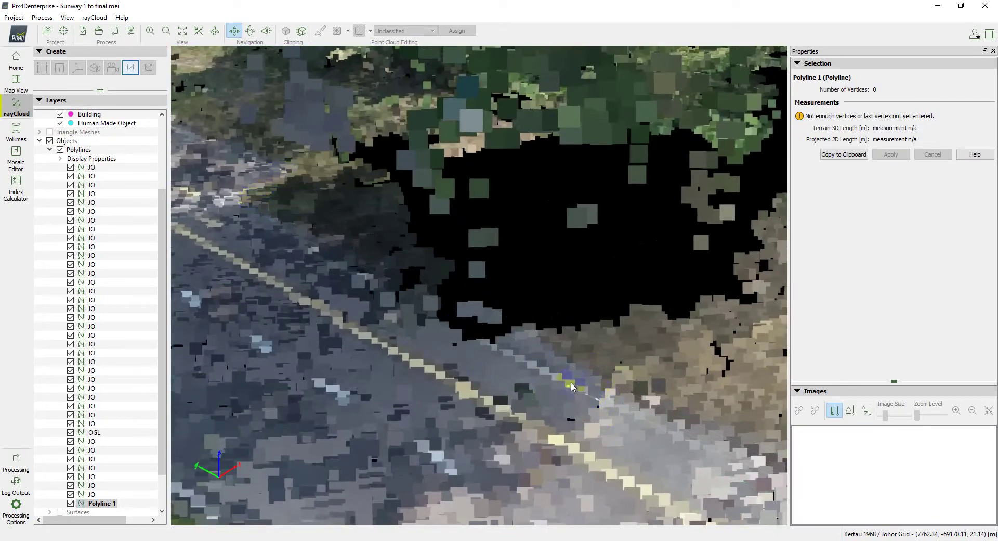
{"action": "mouse_move", "coordinate": [543, 368]}
{"action": "left_mouse_down"}
{"action": "mouse_move", "coordinate": [364, 268]}
{"action": "mouse_move", "coordinate": [351, 312]}
{"action": "mouse_move", "coordinate": [457, 341]}
{"action": "left_mouse_up"}
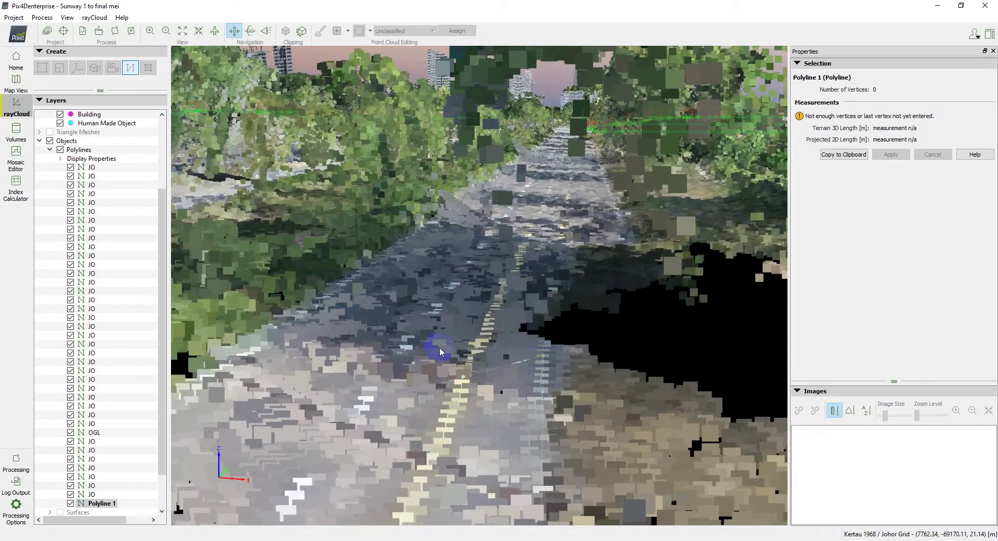
{"action": "mouse_move", "coordinate": [439, 347]}
{"action": "left_mouse_down"}
{"action": "mouse_move", "coordinate": [597, 389]}
{"action": "mouse_move", "coordinate": [813, 412]}
{"action": "left_mouse_up"}
Tilt the rayCloud view low along the road and zoom toward the intersection.
{"action": "left_click_drag", "start_coordinate": [725, 363], "coordinate": [738, 356]}
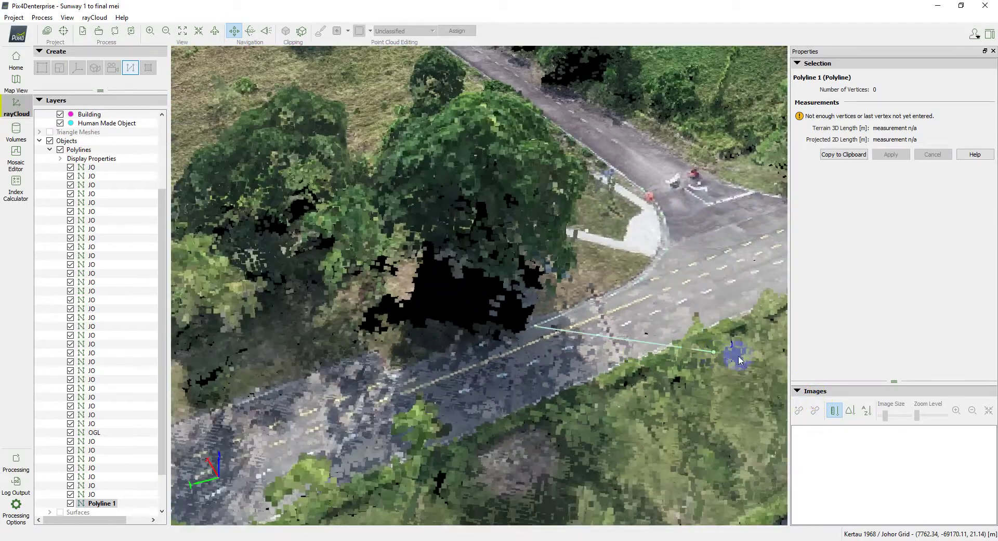
{"action": "scroll", "coordinate": [739, 355], "scroll_direction": "down", "scroll_amount": 2}
{"action": "scroll", "coordinate": [507, 368], "scroll_direction": "up", "scroll_amount": 5}
{"action": "scroll", "coordinate": [508, 370], "scroll_direction": "up", "scroll_amount": 2}
{"action": "mouse_move", "coordinate": [507, 370]}
{"action": "left_mouse_down"}
{"action": "mouse_move", "coordinate": [477, 325]}
{"action": "mouse_move", "coordinate": [320, 294]}
{"action": "mouse_move", "coordinate": [532, 420]}
{"action": "mouse_move", "coordinate": [577, 369]}
{"action": "left_mouse_up"}
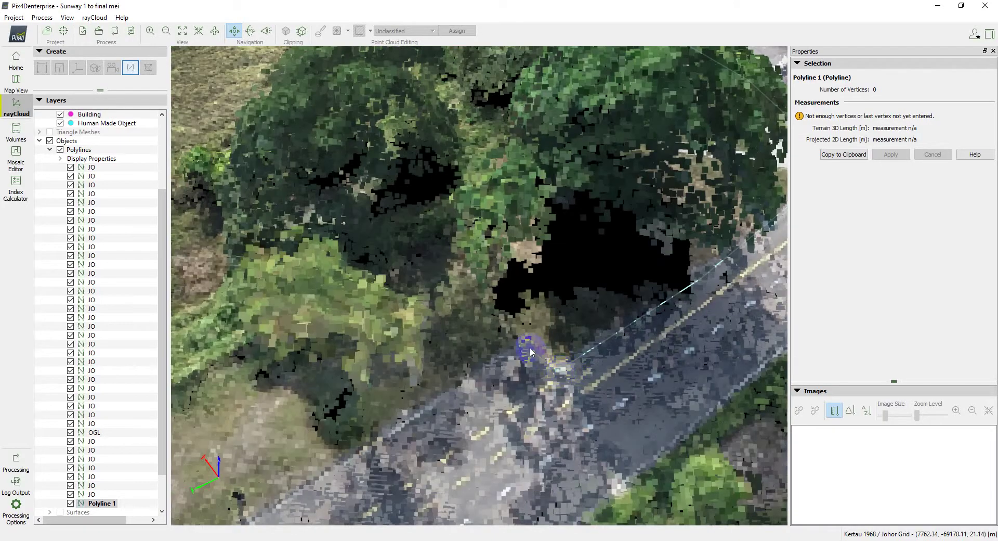
{"action": "scroll", "coordinate": [529, 342], "scroll_direction": "down", "scroll_amount": 3}
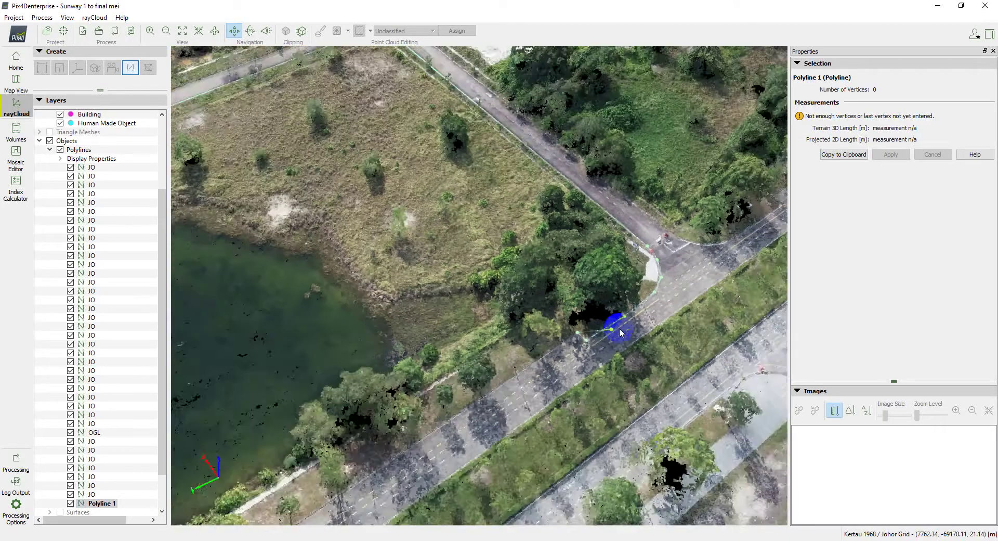
{"action": "scroll", "coordinate": [499, 395], "scroll_direction": "down", "scroll_amount": 2}
{"action": "scroll", "coordinate": [473, 415], "scroll_direction": "up", "scroll_amount": 2}
{"action": "scroll", "coordinate": [493, 430], "scroll_direction": "up", "scroll_amount": 2}
{"action": "scroll", "coordinate": [468, 437], "scroll_direction": "up", "scroll_amount": 2}
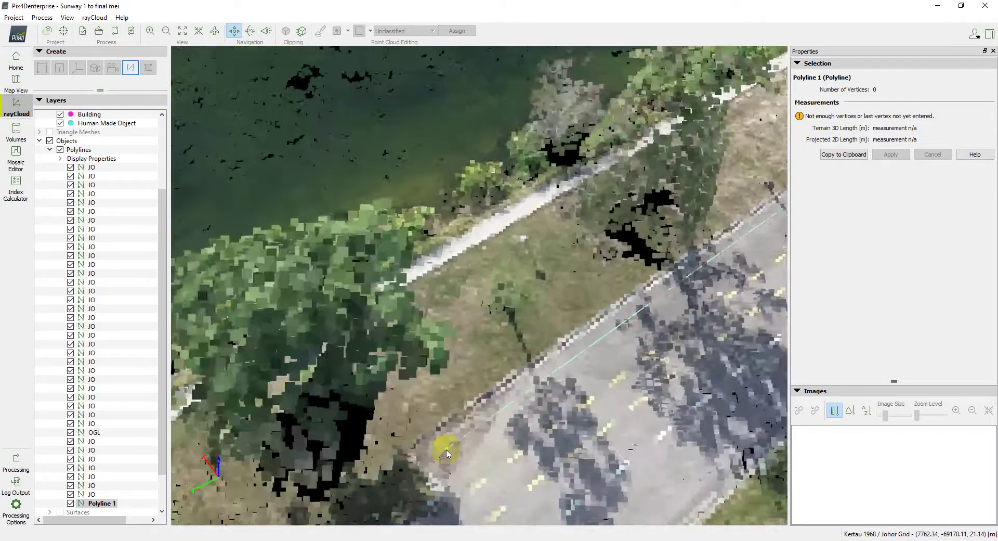
{"action": "scroll", "coordinate": [458, 442], "scroll_direction": "up", "scroll_amount": 2}
Adjust the zoom and turn the view so the road runs diagonally past the pond.
{"action": "scroll", "coordinate": [480, 446], "scroll_direction": "down", "scroll_amount": 3}
{"action": "scroll", "coordinate": [498, 479], "scroll_direction": "up", "scroll_amount": 1}
{"action": "scroll", "coordinate": [499, 486], "scroll_direction": "down", "scroll_amount": 1}
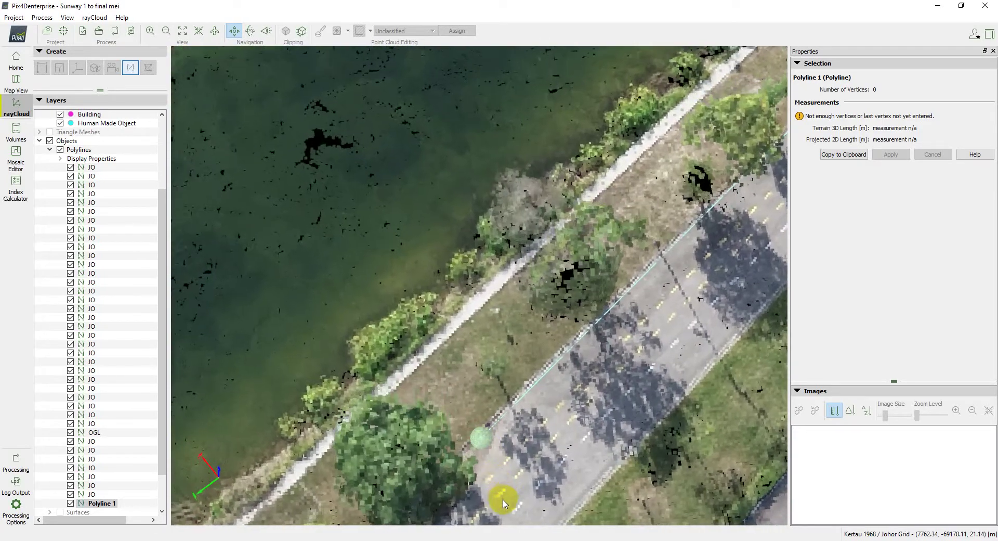
{"action": "scroll", "coordinate": [503, 495], "scroll_direction": "up", "scroll_amount": 1}
{"action": "scroll", "coordinate": [548, 416], "scroll_direction": "down", "scroll_amount": 2}
{"action": "scroll", "coordinate": [540, 418], "scroll_direction": "up", "scroll_amount": 3}
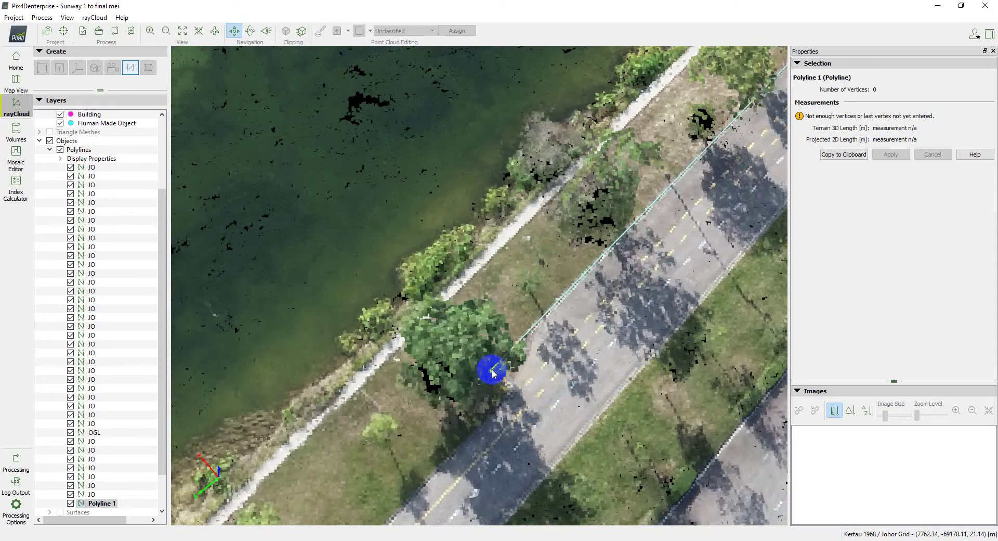
{"action": "scroll", "coordinate": [489, 374], "scroll_direction": "up", "scroll_amount": 2}
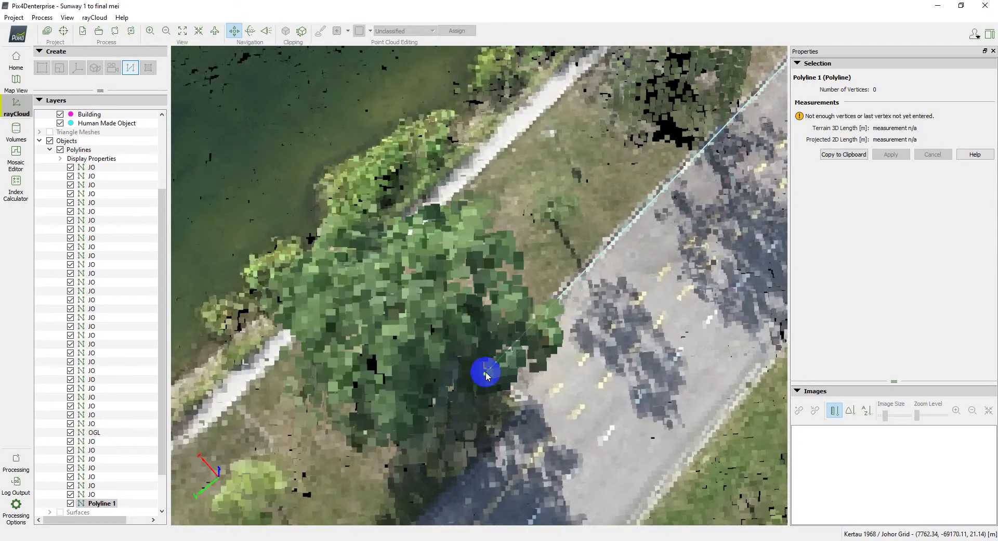
{"action": "left_click_drag", "start_coordinate": [488, 376], "coordinate": [547, 370]}
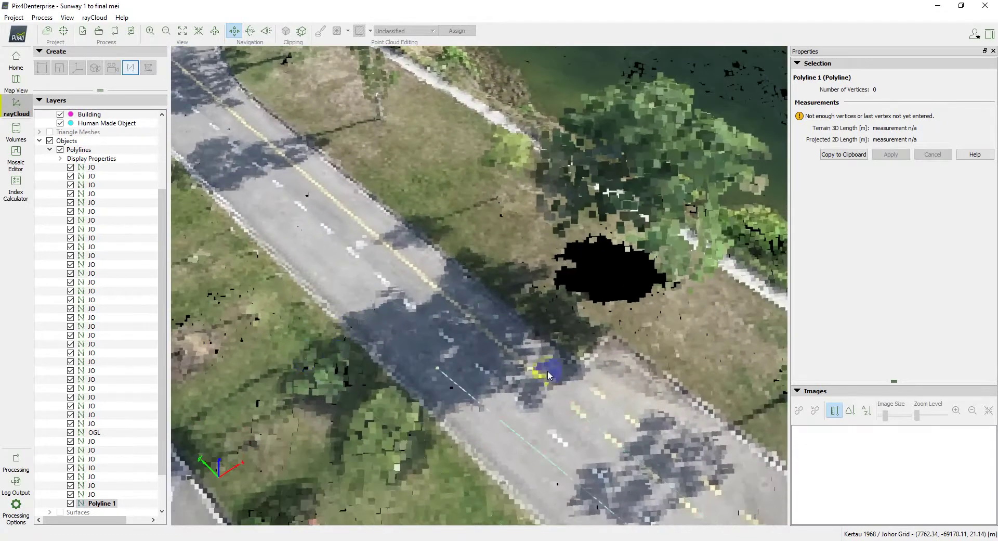
{"action": "scroll", "coordinate": [638, 344], "scroll_direction": "up", "scroll_amount": 3}
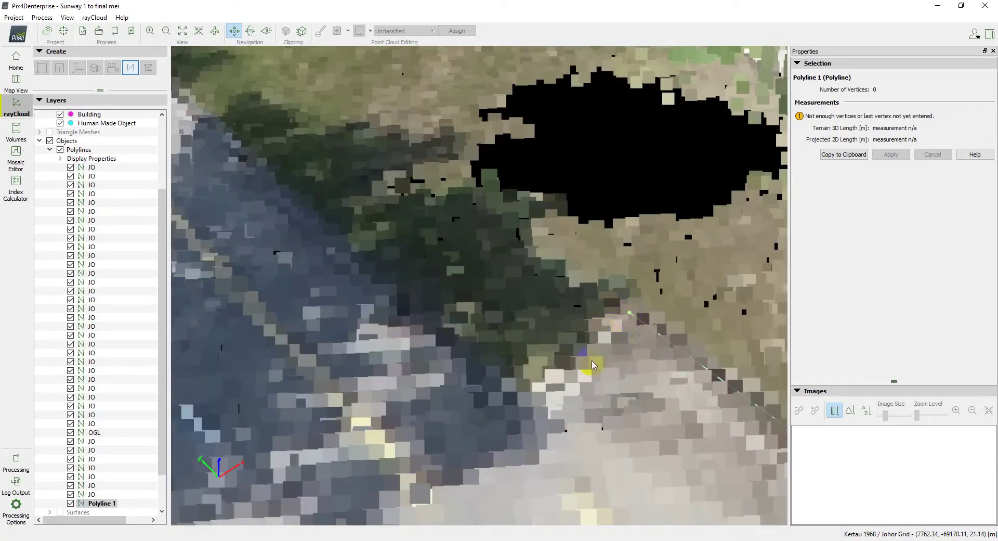
Zoom in close on the road's grass edge.
{"action": "scroll", "coordinate": [532, 414], "scroll_direction": "down", "scroll_amount": 5}
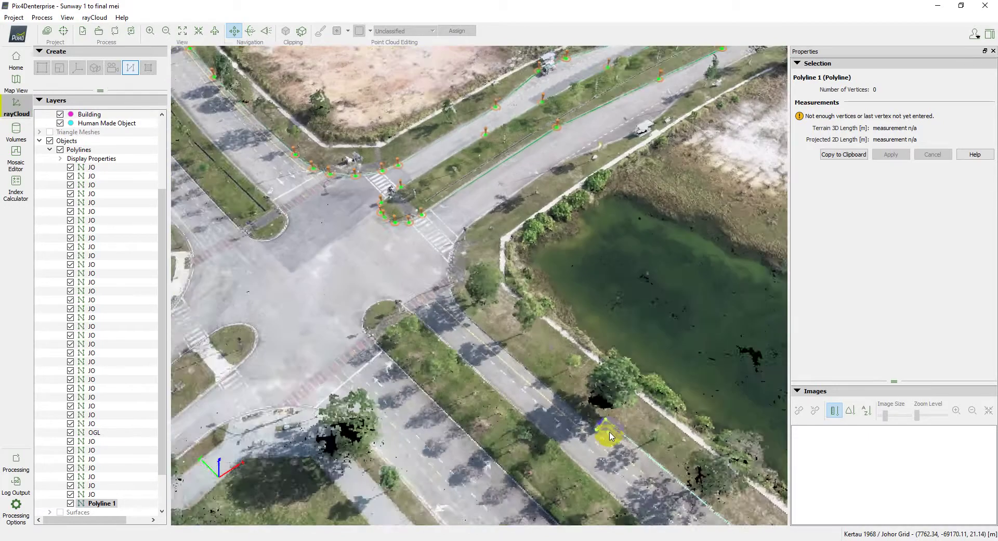
{"action": "scroll", "coordinate": [500, 325], "scroll_direction": "up", "scroll_amount": 1}
{"action": "scroll", "coordinate": [492, 382], "scroll_direction": "up", "scroll_amount": 2}
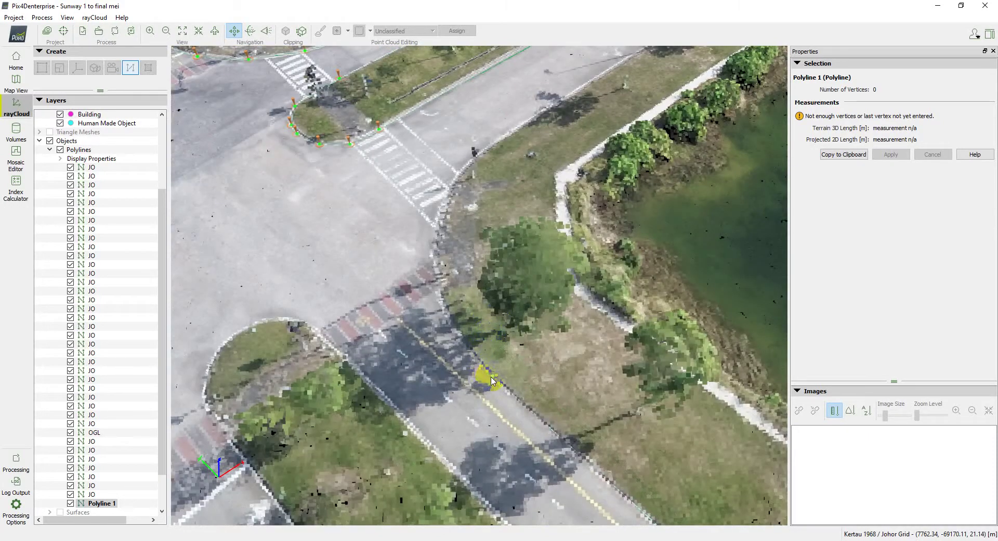
{"action": "scroll", "coordinate": [458, 328], "scroll_direction": "up", "scroll_amount": 1}
{"action": "scroll", "coordinate": [442, 319], "scroll_direction": "up", "scroll_amount": 2}
{"action": "scroll", "coordinate": [487, 378], "scroll_direction": "down", "scroll_amount": 2}
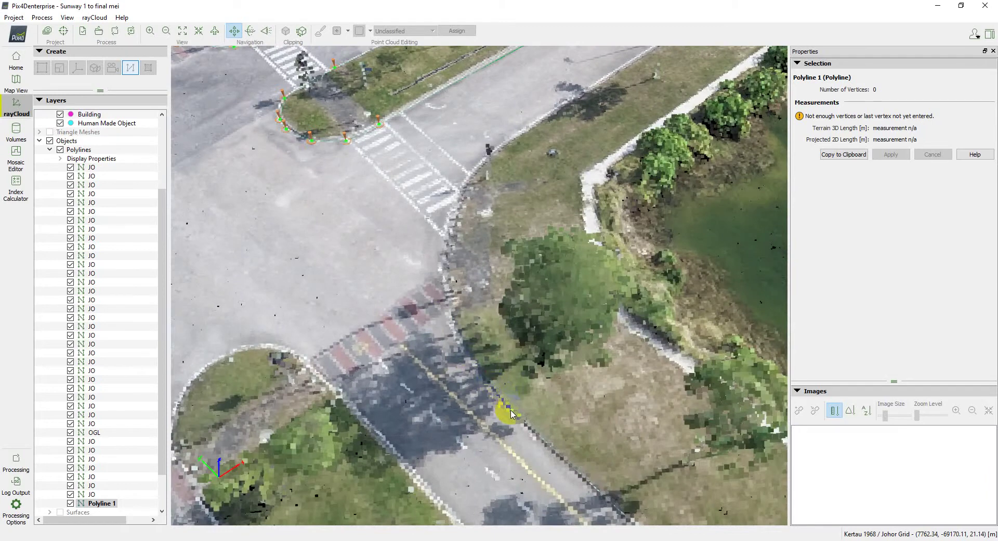
{"action": "scroll", "coordinate": [499, 396], "scroll_direction": "up", "scroll_amount": 2}
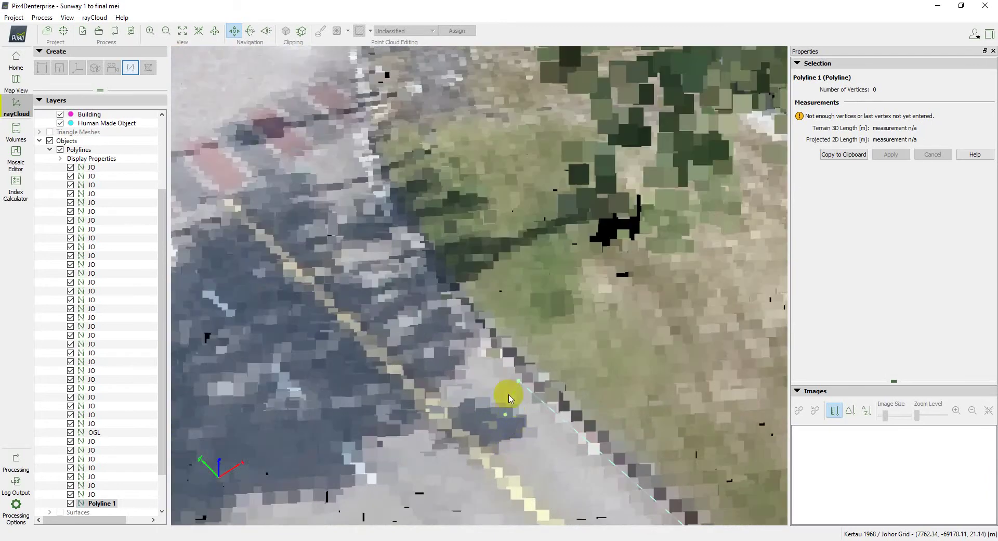
{"action": "scroll", "coordinate": [536, 375], "scroll_direction": "up", "scroll_amount": 2}
{"action": "scroll", "coordinate": [588, 384], "scroll_direction": "up", "scroll_amount": 2}
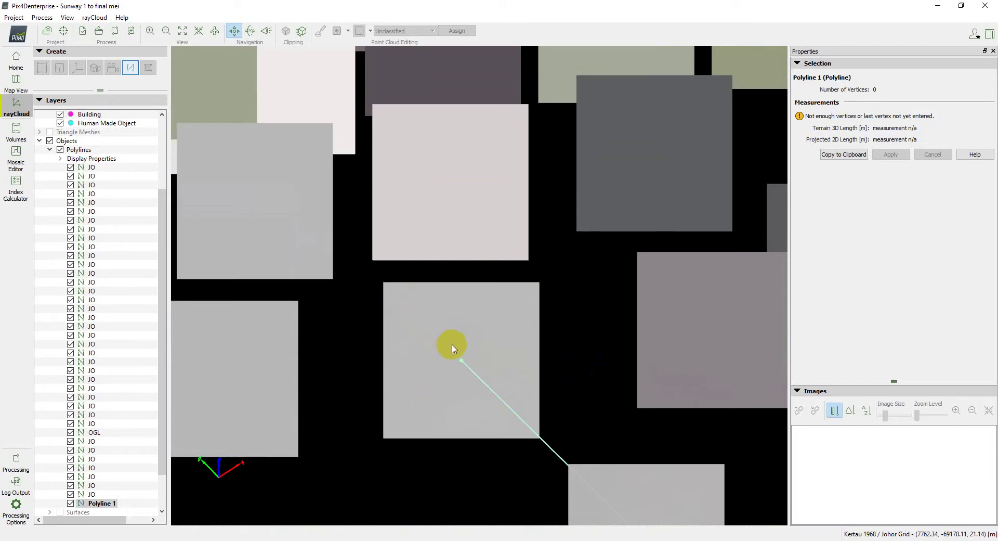
{"action": "scroll", "coordinate": [460, 351], "scroll_direction": "down", "scroll_amount": 1}
{"action": "scroll", "coordinate": [470, 349], "scroll_direction": "down", "scroll_amount": 1}
{"action": "scroll", "coordinate": [494, 364], "scroll_direction": "down", "scroll_amount": 2}
{"action": "scroll", "coordinate": [515, 375], "scroll_direction": "down", "scroll_amount": 2}
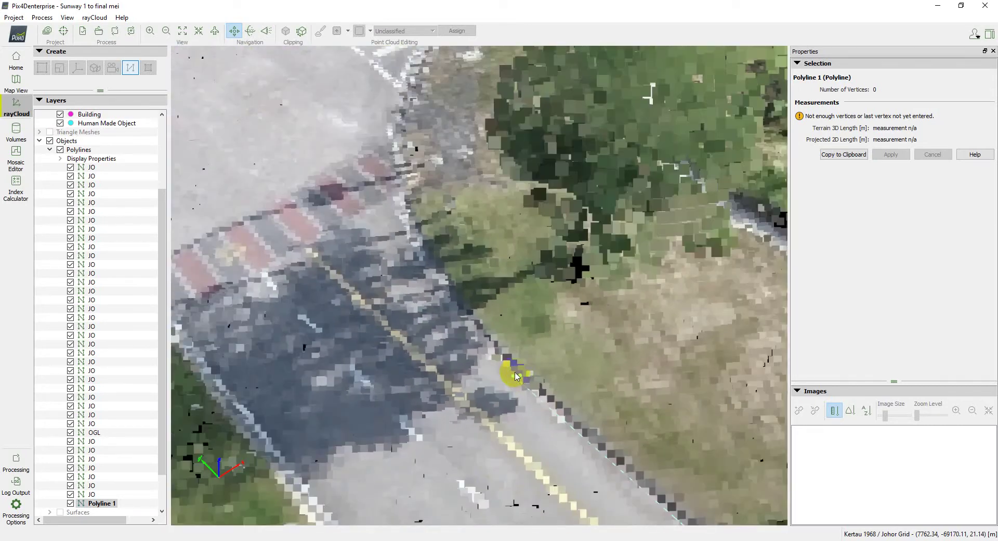
{"action": "scroll", "coordinate": [525, 392], "scroll_direction": "down", "scroll_amount": 1}
{"action": "scroll", "coordinate": [500, 374], "scroll_direction": "down", "scroll_amount": 2}
{"action": "scroll", "coordinate": [457, 307], "scroll_direction": "up", "scroll_amount": 4}
{"action": "scroll", "coordinate": [458, 307], "scroll_direction": "up", "scroll_amount": 1}
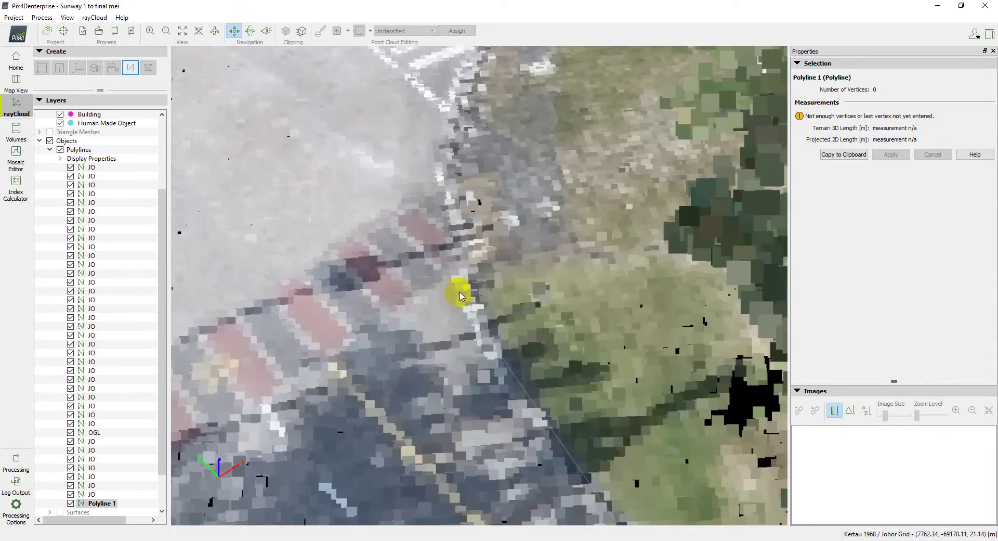
{"action": "scroll", "coordinate": [503, 373], "scroll_direction": "down", "scroll_amount": 1}
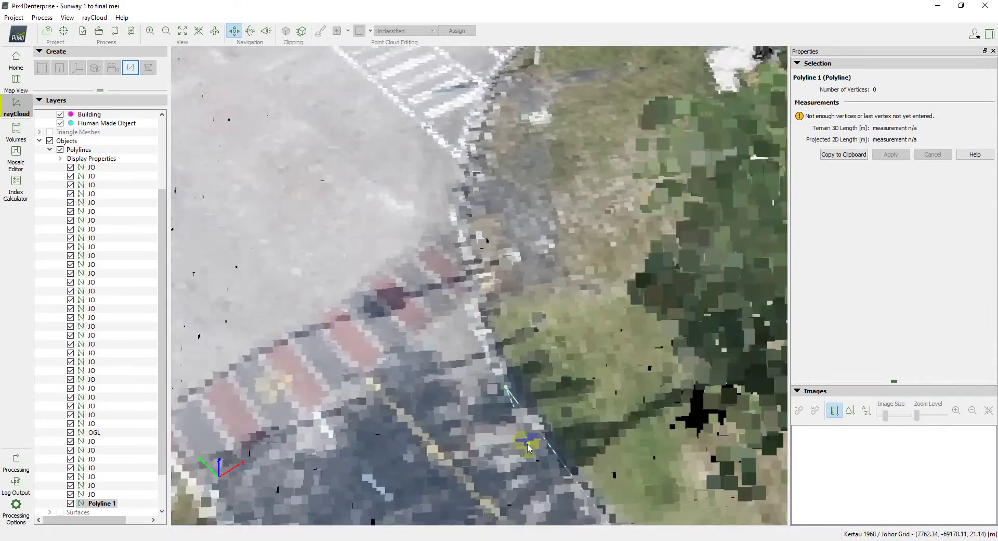
{"action": "scroll", "coordinate": [499, 380], "scroll_direction": "down", "scroll_amount": 1}
{"action": "scroll", "coordinate": [494, 390], "scroll_direction": "up", "scroll_amount": 2}
{"action": "scroll", "coordinate": [491, 398], "scroll_direction": "down", "scroll_amount": 2}
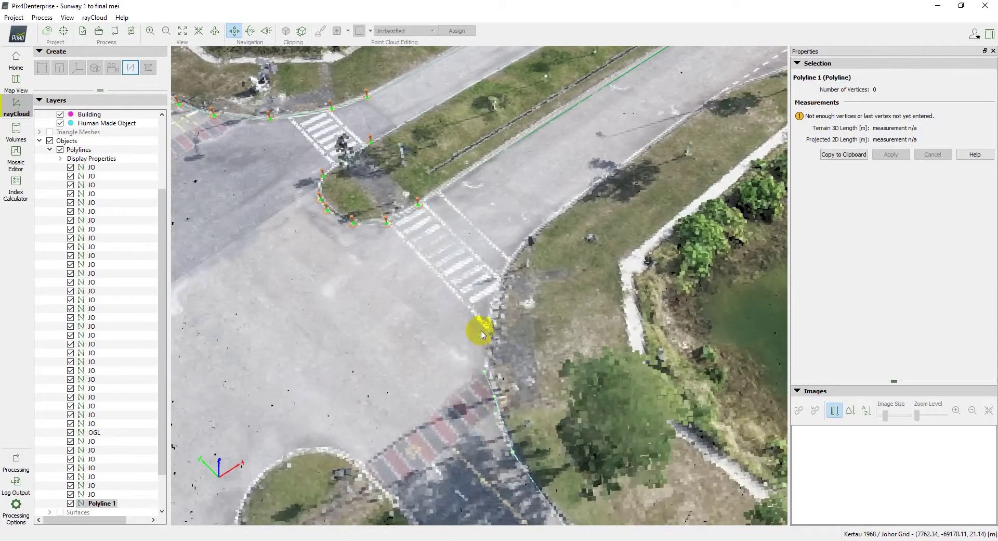
{"action": "scroll", "coordinate": [479, 330], "scroll_direction": "up", "scroll_amount": 1}
{"action": "scroll", "coordinate": [481, 437], "scroll_direction": "down", "scroll_amount": 1}
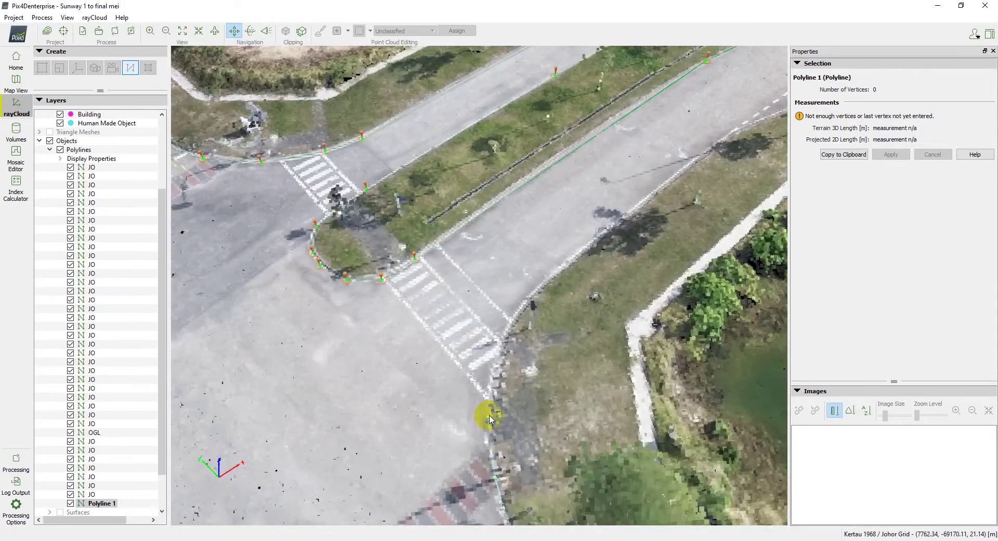
Place polyline vertices along the road's curb edge beside the grass.
{"action": "left_click", "coordinate": [504, 340]}
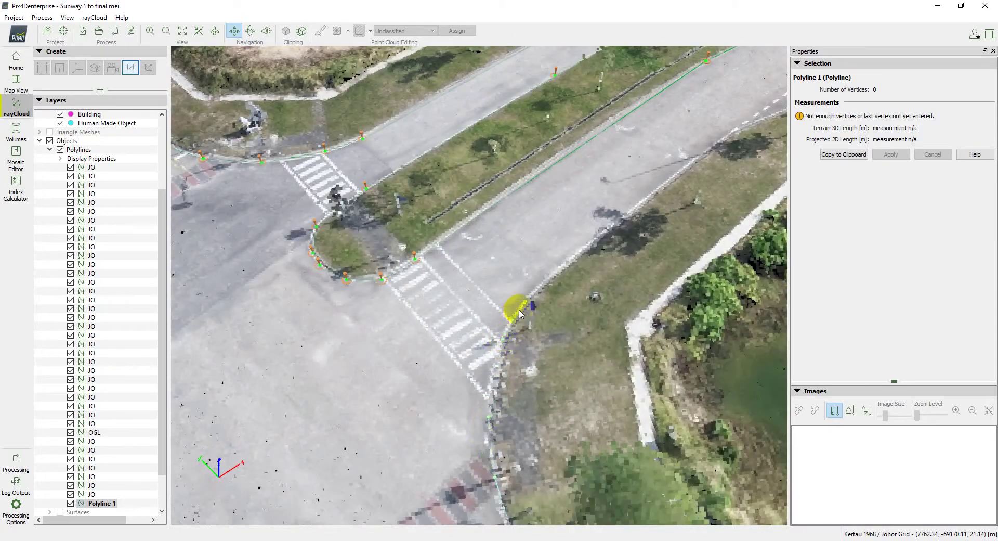
{"action": "scroll", "coordinate": [432, 442], "scroll_direction": "down", "scroll_amount": 1}
{"action": "scroll", "coordinate": [526, 328], "scroll_direction": "up", "scroll_amount": 2}
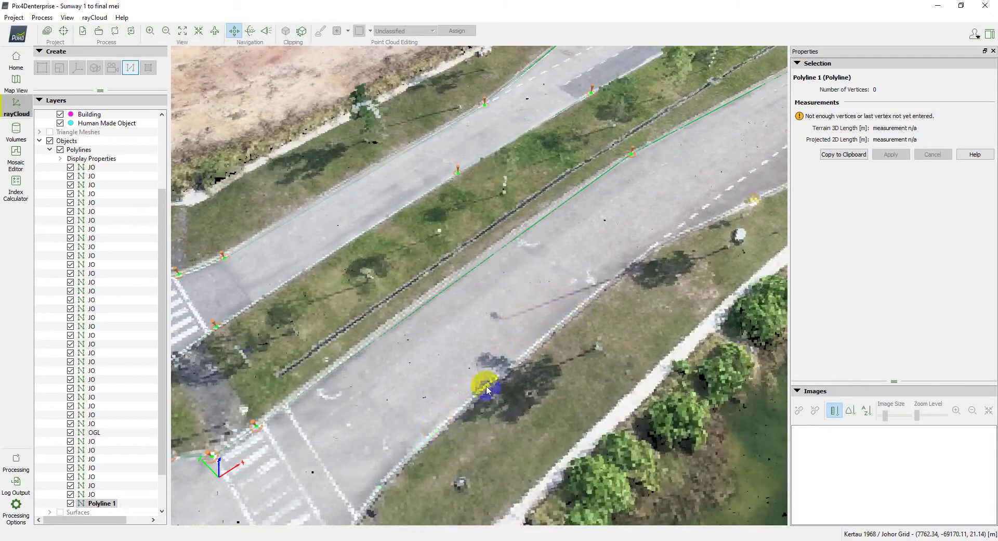
{"action": "left_click", "coordinate": [456, 458]}
{"action": "scroll", "coordinate": [456, 458], "scroll_direction": "down", "scroll_amount": 1}
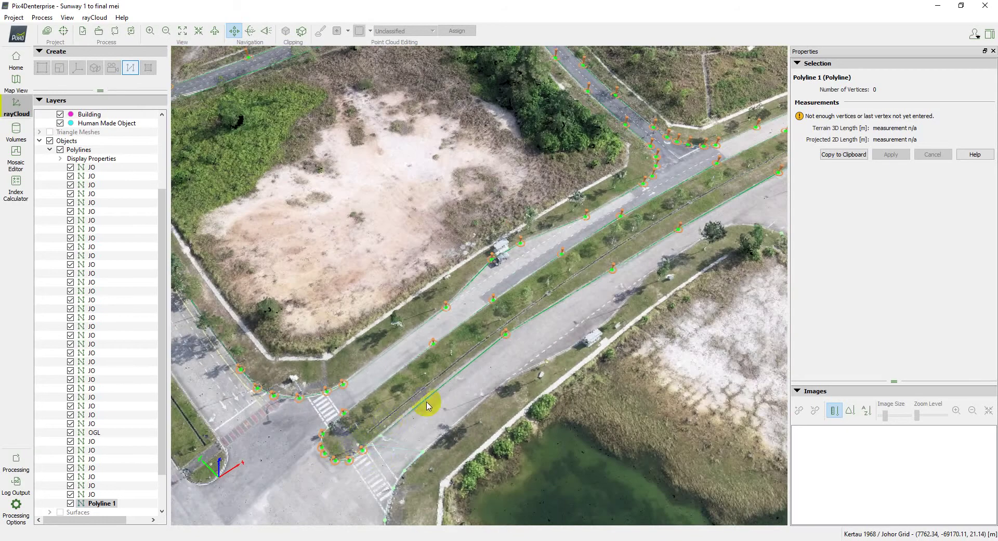
{"action": "scroll", "coordinate": [502, 372], "scroll_direction": "up", "scroll_amount": 1}
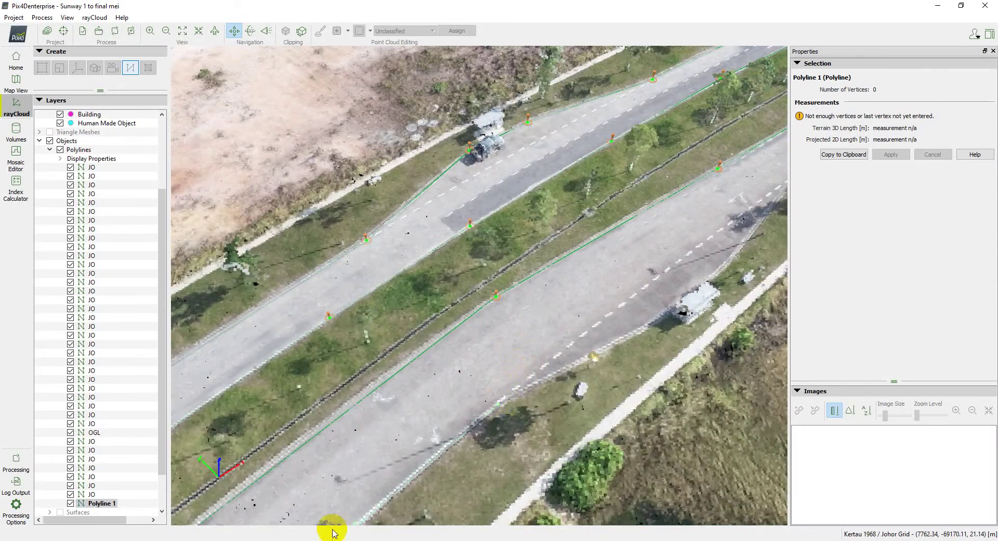
{"action": "scroll", "coordinate": [475, 430], "scroll_direction": "down", "scroll_amount": 1}
{"action": "scroll", "coordinate": [520, 372], "scroll_direction": "down", "scroll_amount": 1}
{"action": "scroll", "coordinate": [519, 373], "scroll_direction": "up", "scroll_amount": 2}
Rotate the view so the roads run vertically, zoom along the edge, and finish the polyline.
{"action": "left_click_drag", "start_coordinate": [451, 426], "coordinate": [598, 412]}
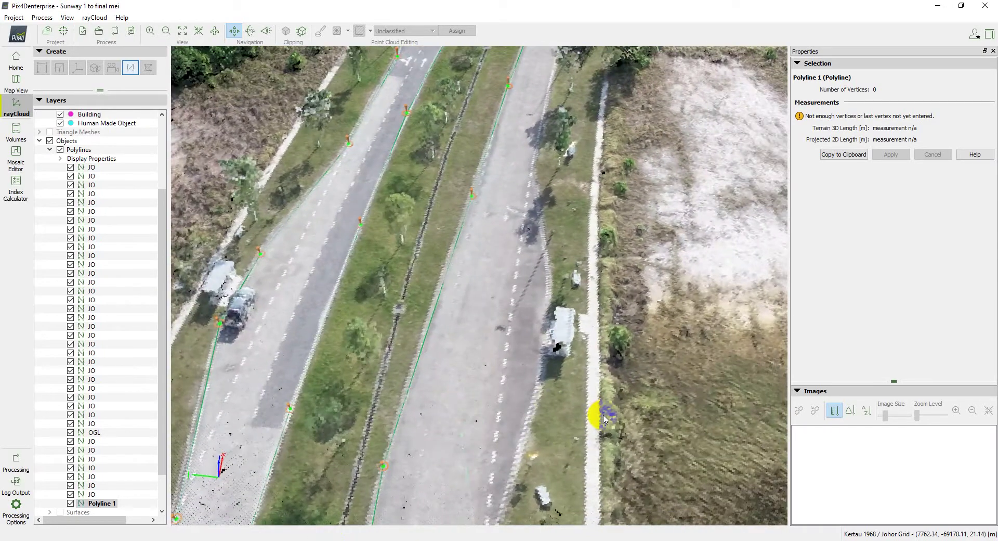
{"action": "scroll", "coordinate": [550, 340], "scroll_direction": "down", "scroll_amount": 1}
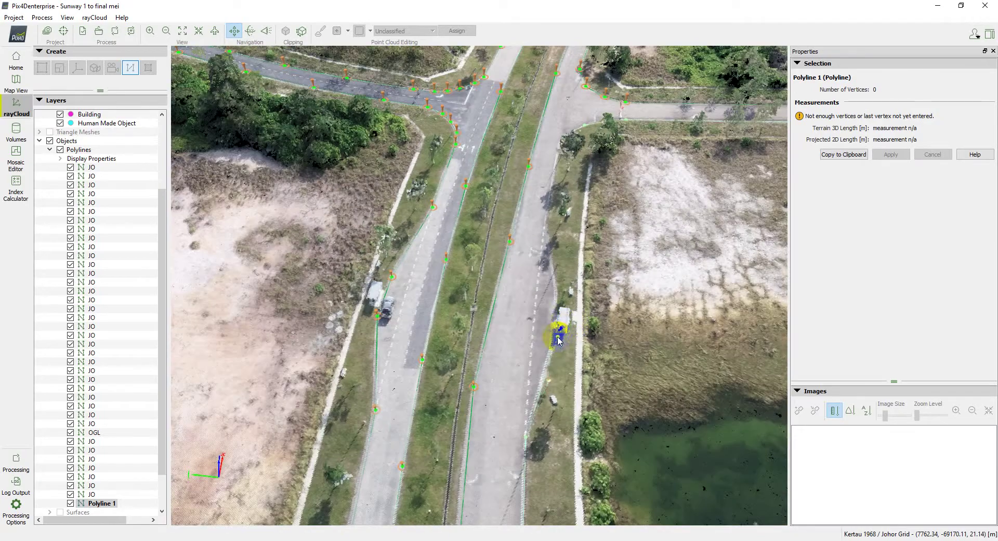
{"action": "scroll", "coordinate": [553, 359], "scroll_direction": "up", "scroll_amount": 1}
{"action": "scroll", "coordinate": [551, 389], "scroll_direction": "down", "scroll_amount": 1}
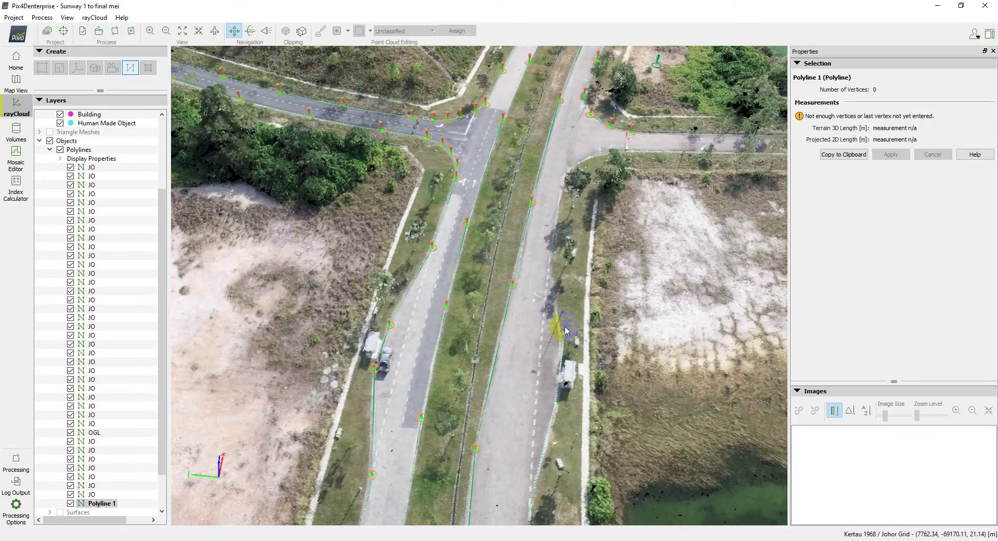
{"action": "scroll", "coordinate": [557, 368], "scroll_direction": "up", "scroll_amount": 1}
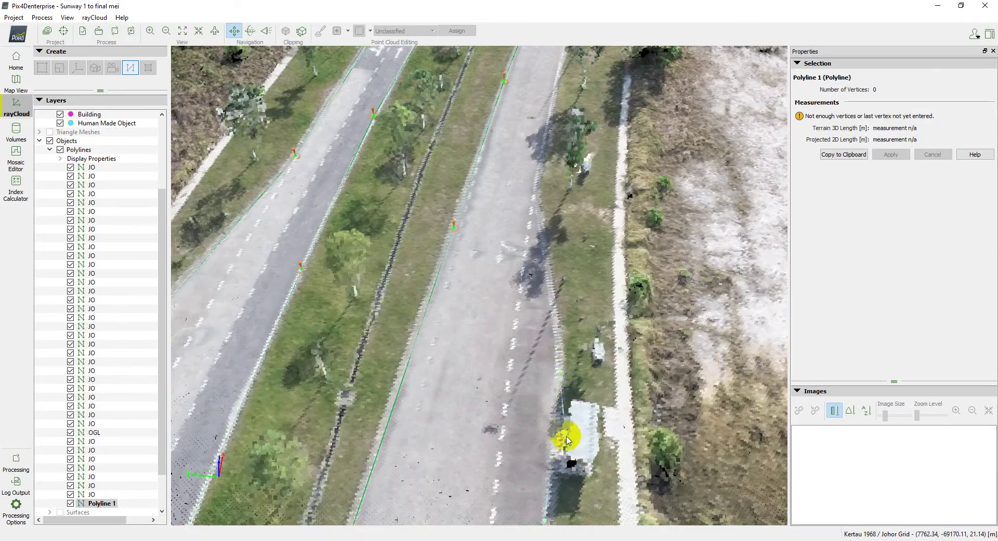
{"action": "scroll", "coordinate": [567, 432], "scroll_direction": "down", "scroll_amount": 1}
{"action": "scroll", "coordinate": [551, 341], "scroll_direction": "up", "scroll_amount": 1}
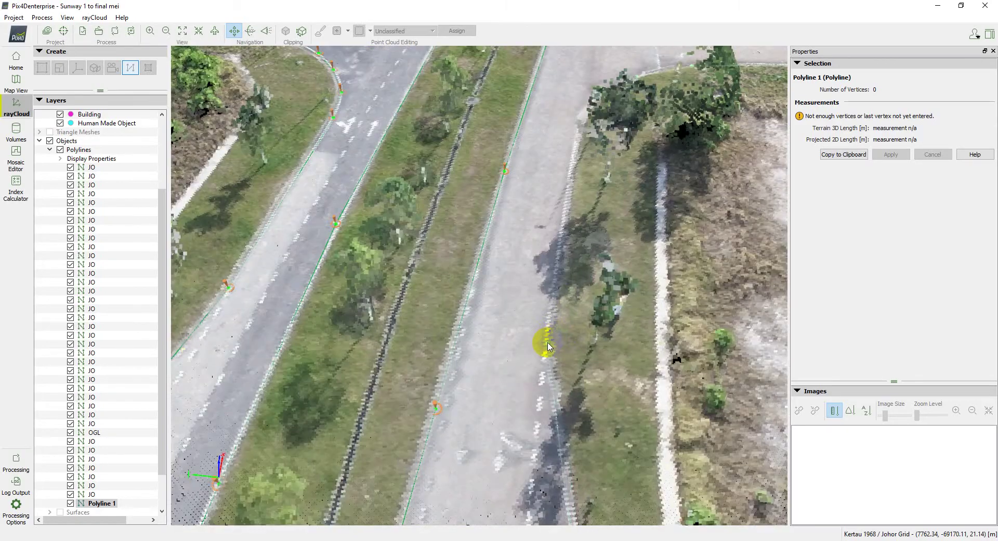
{"action": "scroll", "coordinate": [546, 400], "scroll_direction": "down", "scroll_amount": 1}
{"action": "scroll", "coordinate": [552, 394], "scroll_direction": "up", "scroll_amount": 1}
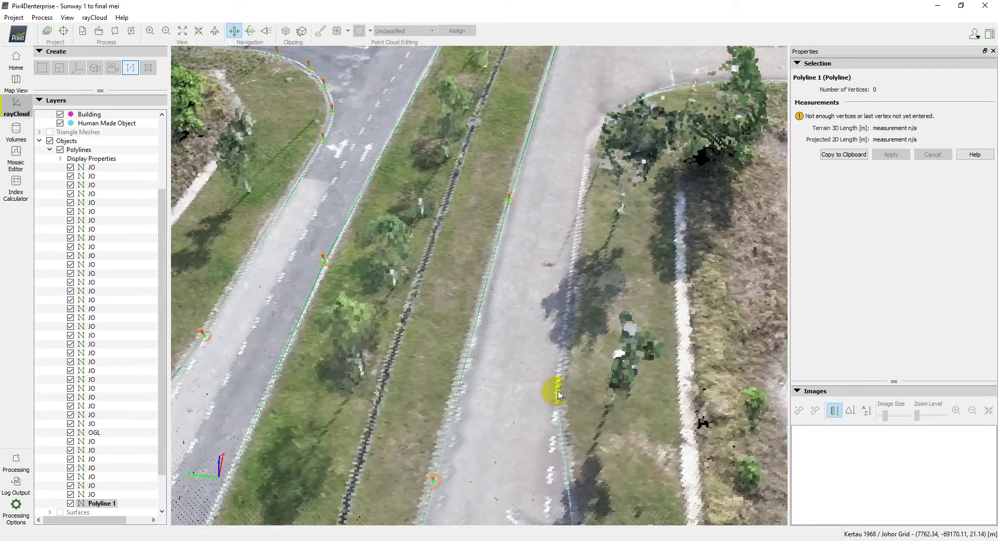
{"action": "scroll", "coordinate": [552, 416], "scroll_direction": "down", "scroll_amount": 1}
{"action": "scroll", "coordinate": [546, 406], "scroll_direction": "down", "scroll_amount": 1}
{"action": "scroll", "coordinate": [542, 423], "scroll_direction": "up", "scroll_amount": 1}
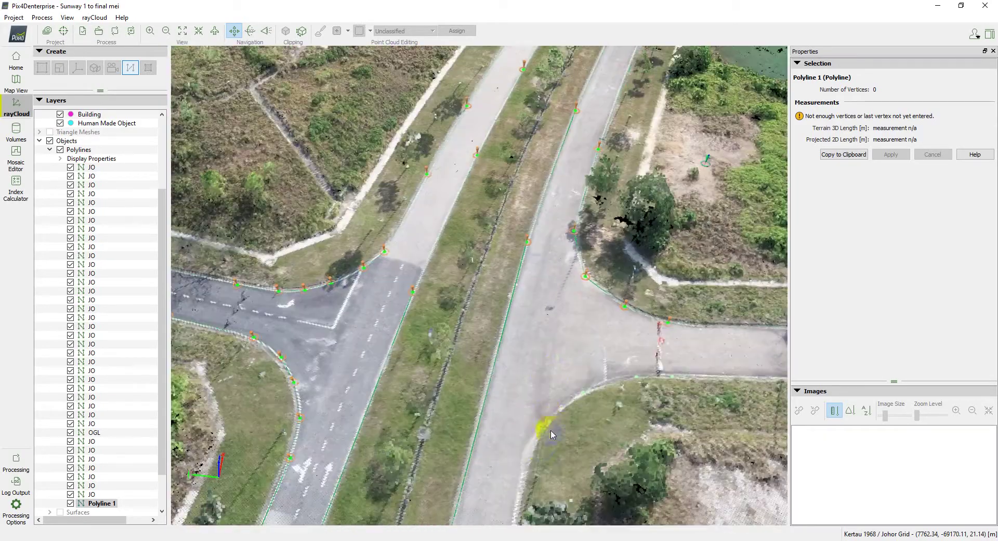
{"action": "scroll", "coordinate": [525, 452], "scroll_direction": "up", "scroll_amount": 2}
{"action": "scroll", "coordinate": [542, 442], "scroll_direction": "up", "scroll_amount": 3}
{"action": "scroll", "coordinate": [624, 404], "scroll_direction": "up", "scroll_amount": 1}
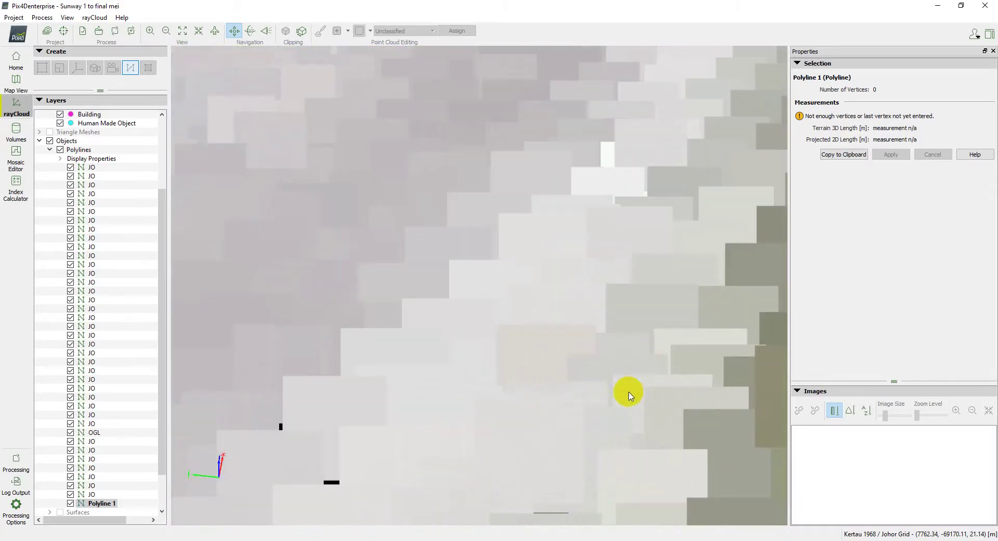
{"action": "scroll", "coordinate": [559, 364], "scroll_direction": "down", "scroll_amount": 3}
{"action": "scroll", "coordinate": [555, 364], "scroll_direction": "down", "scroll_amount": 2}
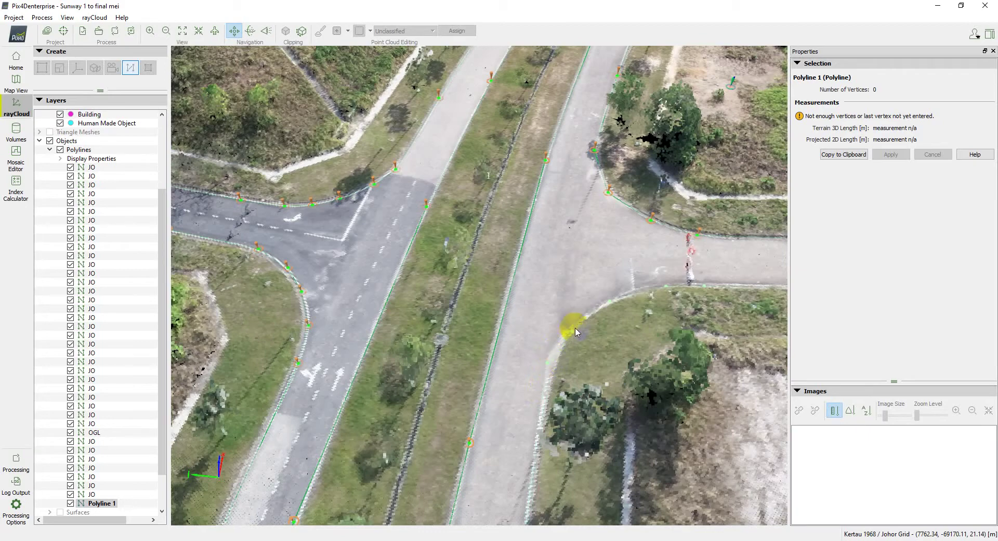
{"action": "scroll", "coordinate": [577, 328], "scroll_direction": "up", "scroll_amount": 2}
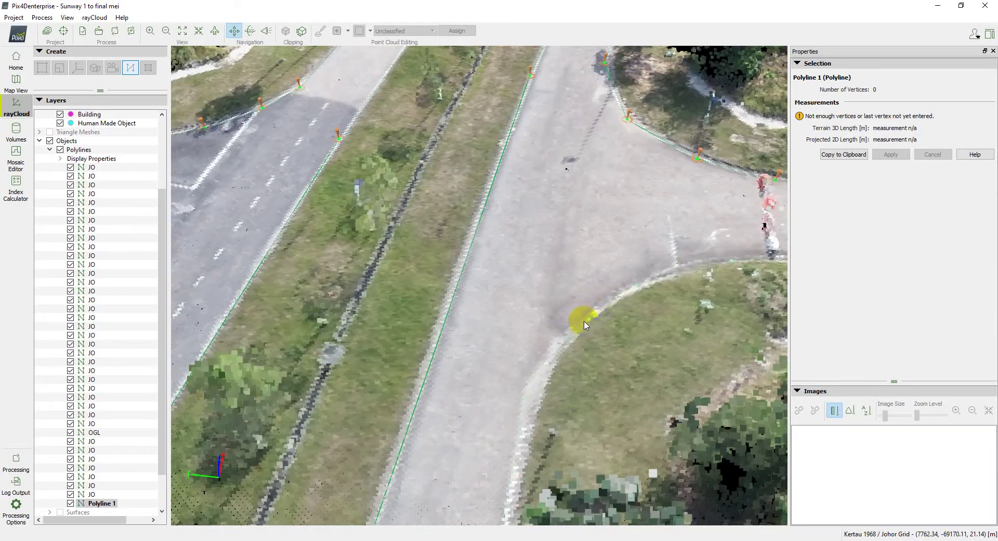
{"action": "scroll", "coordinate": [624, 289], "scroll_direction": "up", "scroll_amount": 3}
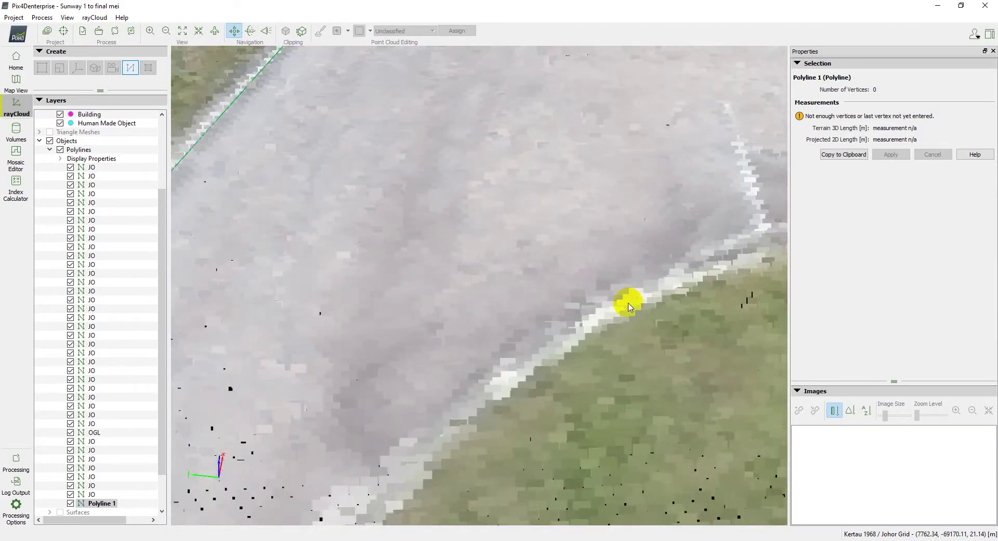
{"action": "scroll", "coordinate": [618, 283], "scroll_direction": "up", "scroll_amount": 2}
{"action": "scroll", "coordinate": [639, 267], "scroll_direction": "up", "scroll_amount": 3}
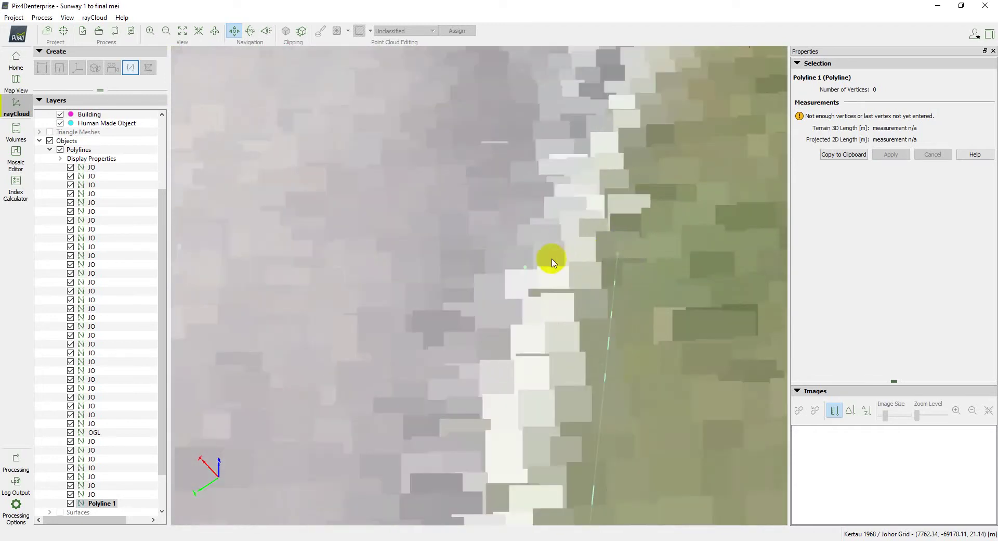
{"action": "right_click", "coordinate": [527, 270]}
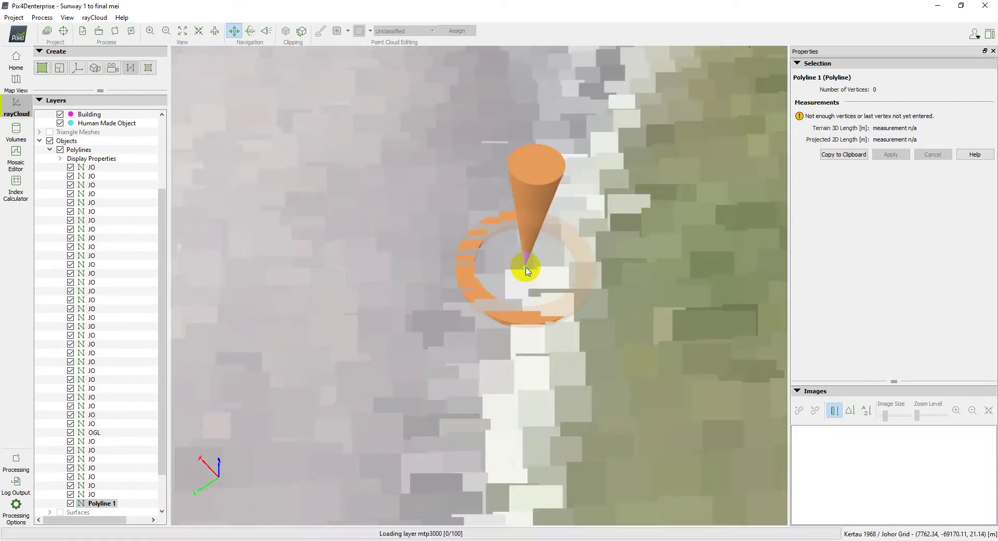
Rename Polyline 1 to JO in the Layers tree.
{"action": "scroll", "coordinate": [452, 250], "scroll_direction": "down", "scroll_amount": 2}
{"action": "scroll", "coordinate": [430, 241], "scroll_direction": "down", "scroll_amount": 2}
{"action": "scroll", "coordinate": [431, 241], "scroll_direction": "down", "scroll_amount": 2}
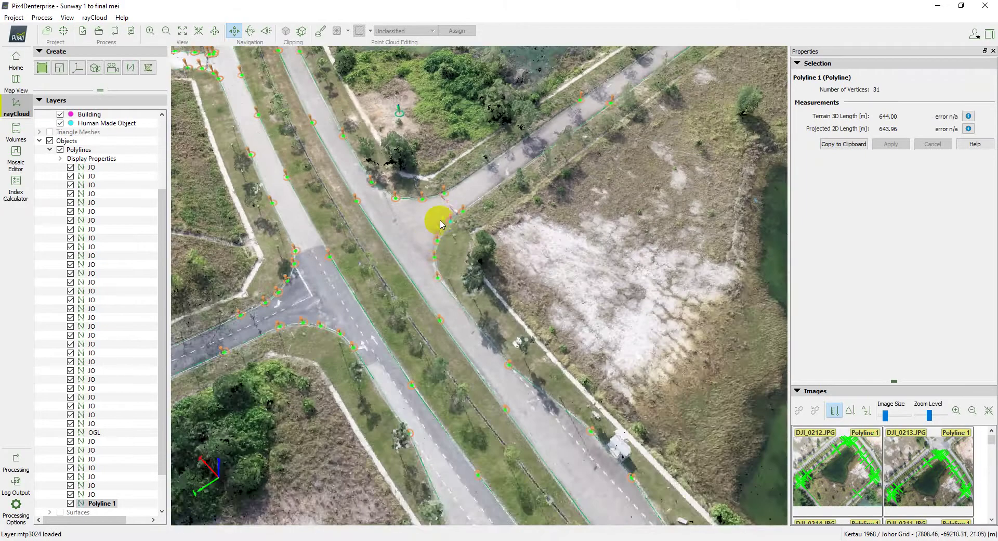
{"action": "scroll", "coordinate": [439, 220], "scroll_direction": "down", "scroll_amount": 2}
{"action": "scroll", "coordinate": [543, 286], "scroll_direction": "down", "scroll_amount": 2}
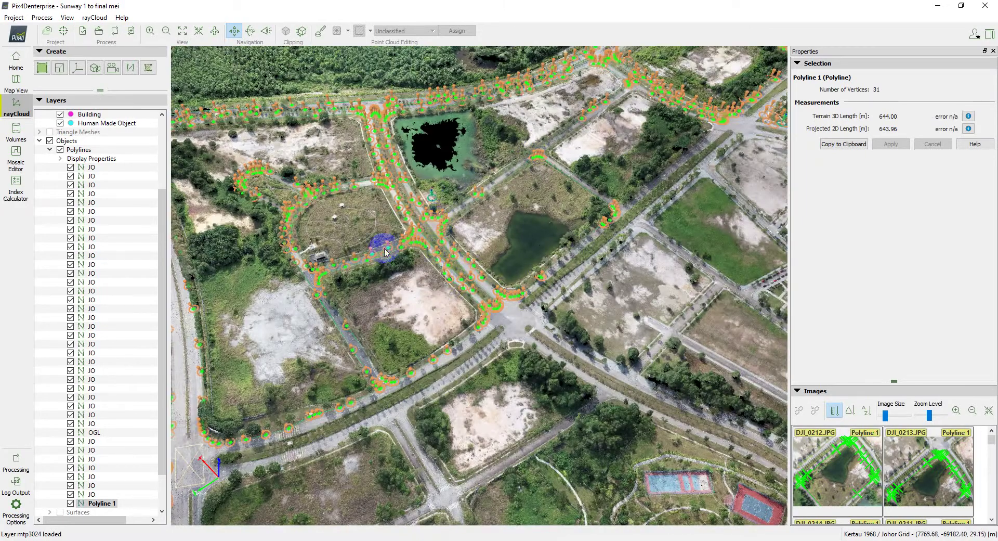
{"action": "scroll", "coordinate": [95, 463], "scroll_direction": "down", "scroll_amount": 2}
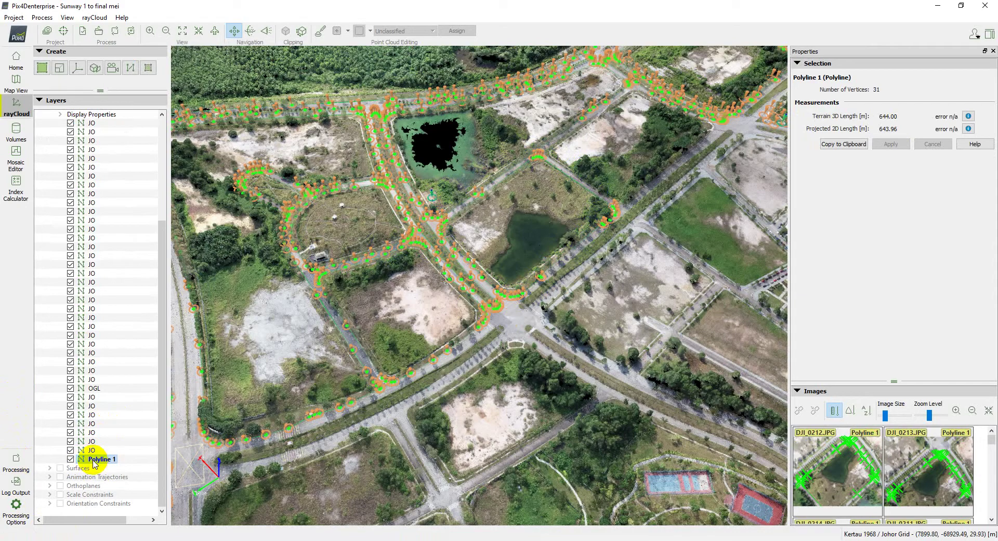
{"action": "double_click", "coordinate": [95, 461]}
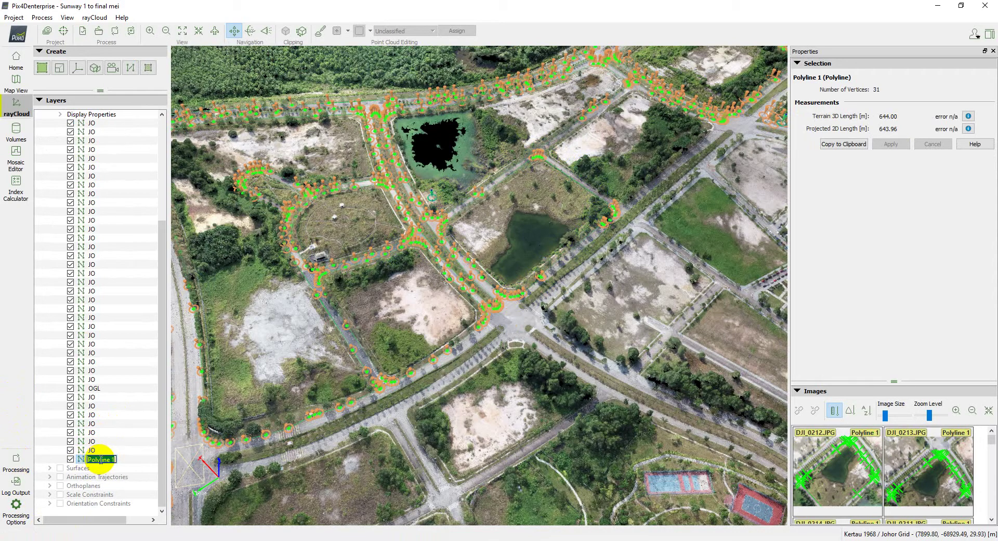
{"action": "type", "text": "JO"}
{"action": "key", "text": "Return"}
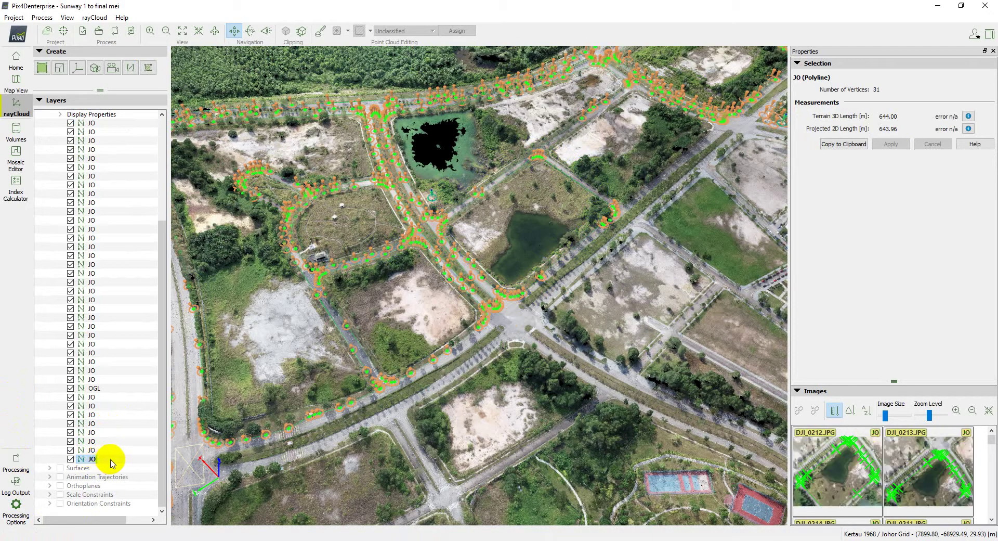
Orbit the model to a tilted perspective and collapse the Objects layer group.
{"action": "mouse_move", "coordinate": [362, 413]}
{"action": "left_mouse_down"}
{"action": "mouse_move", "coordinate": [609, 178]}
{"action": "mouse_move", "coordinate": [513, 307]}
{"action": "left_mouse_up"}
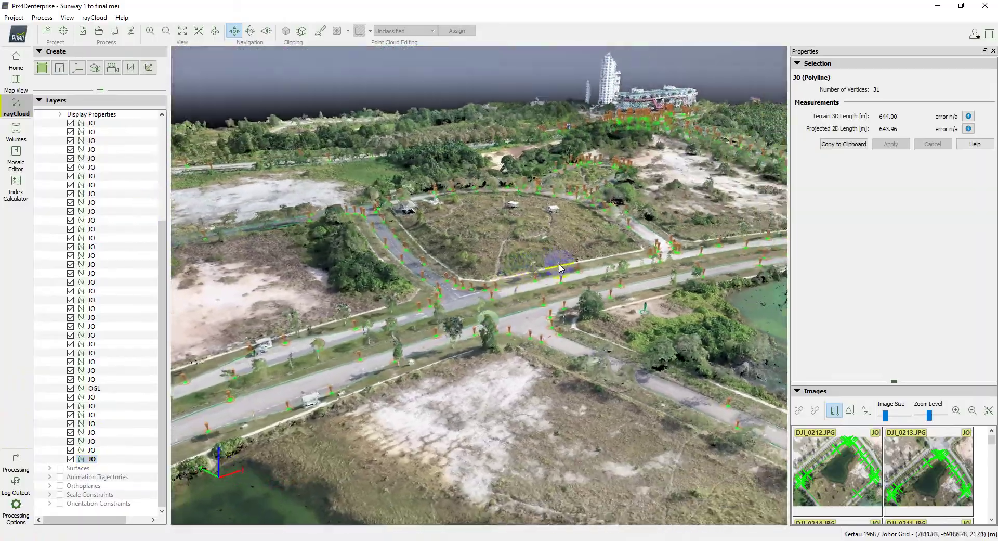
{"action": "scroll", "coordinate": [347, 277], "scroll_direction": "down", "scroll_amount": 5}
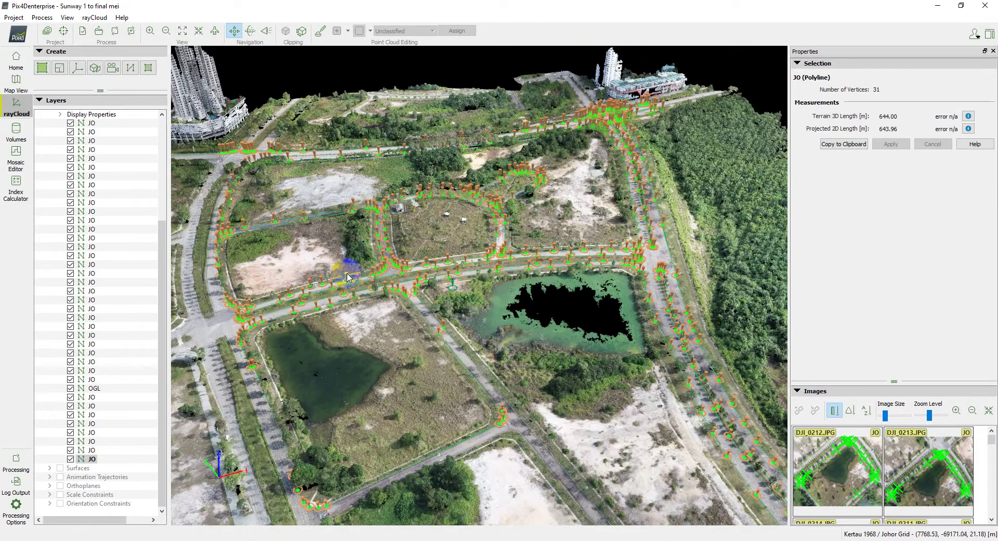
{"action": "left_click_drag", "start_coordinate": [160, 369], "coordinate": [160, 258]}
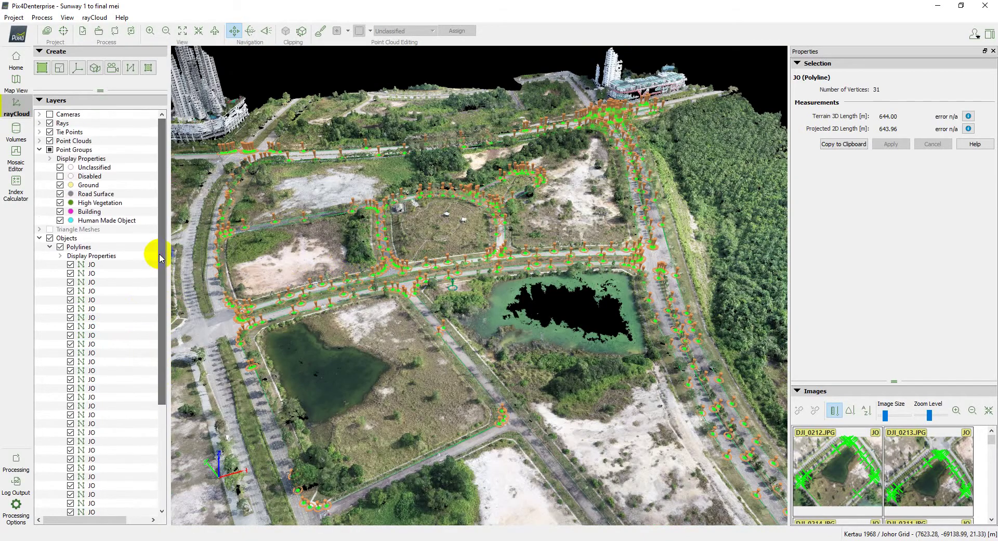
{"action": "left_click", "coordinate": [39, 238]}
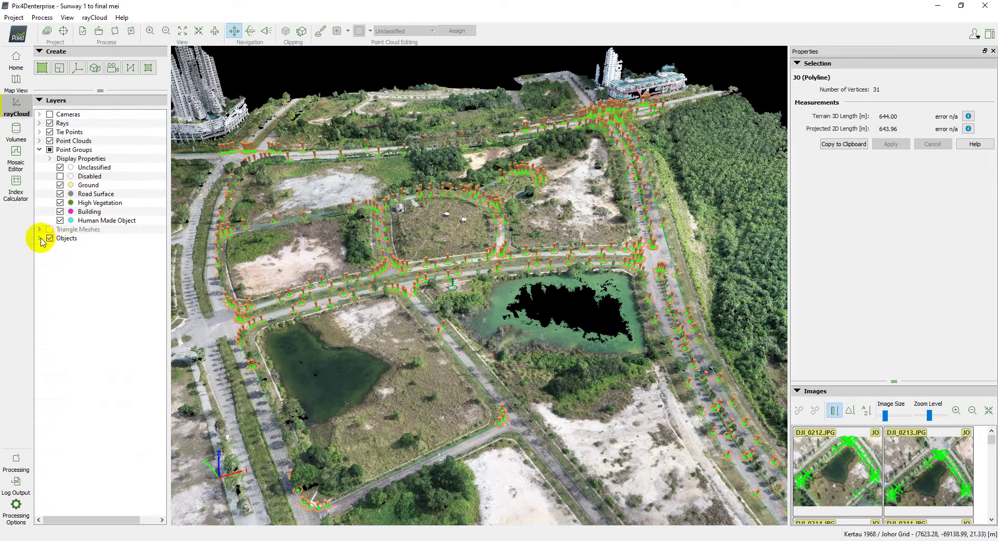
Look through the Project, View and rayCloud menus, then expand Objects to list the JO polylines.
{"action": "left_click", "coordinate": [10, 18]}
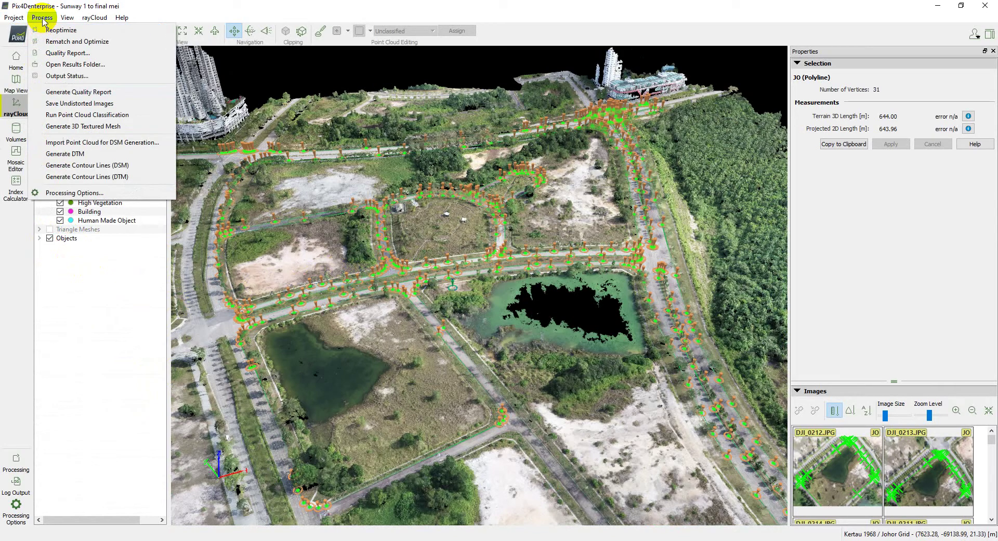
{"action": "left_click", "coordinate": [42, 18]}
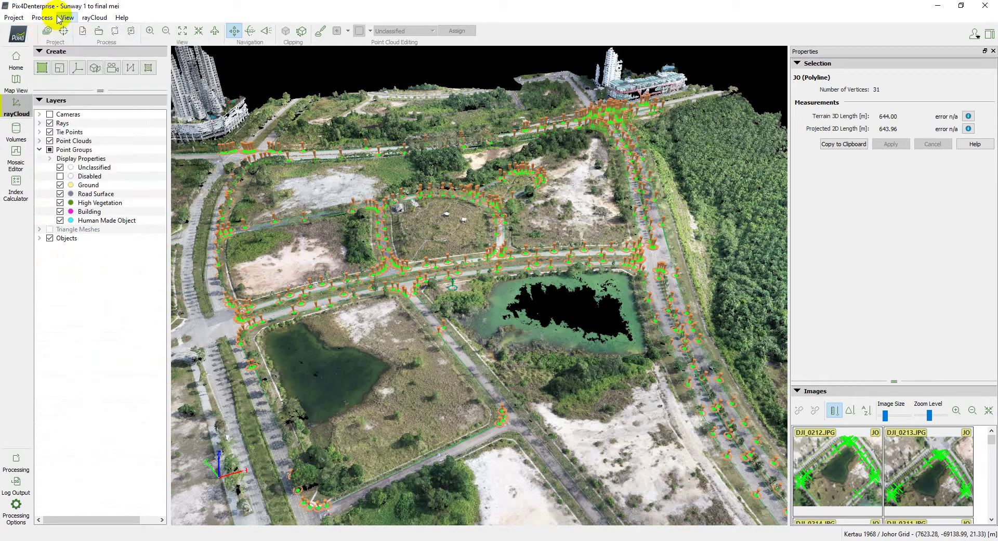
{"action": "left_click", "coordinate": [67, 17]}
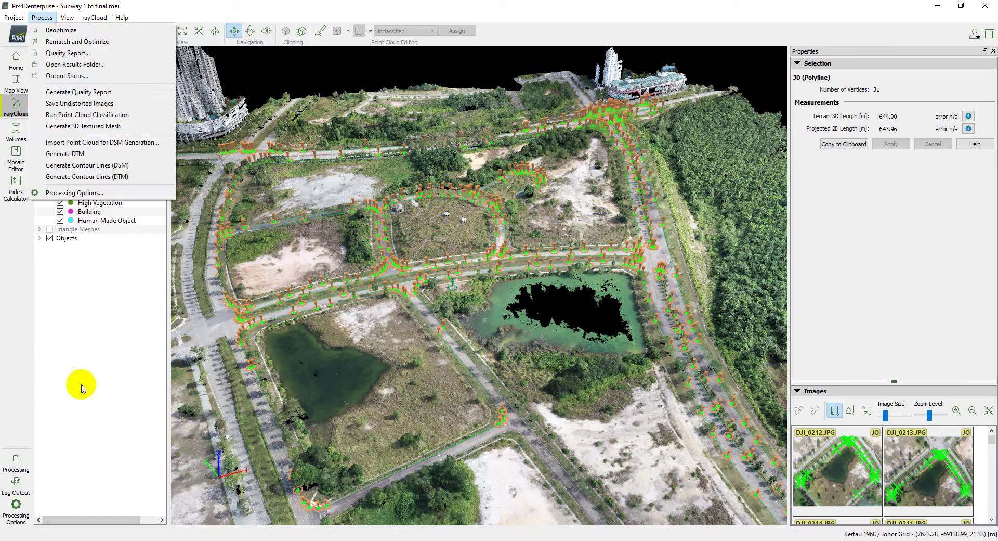
{"action": "left_click", "coordinate": [97, 389]}
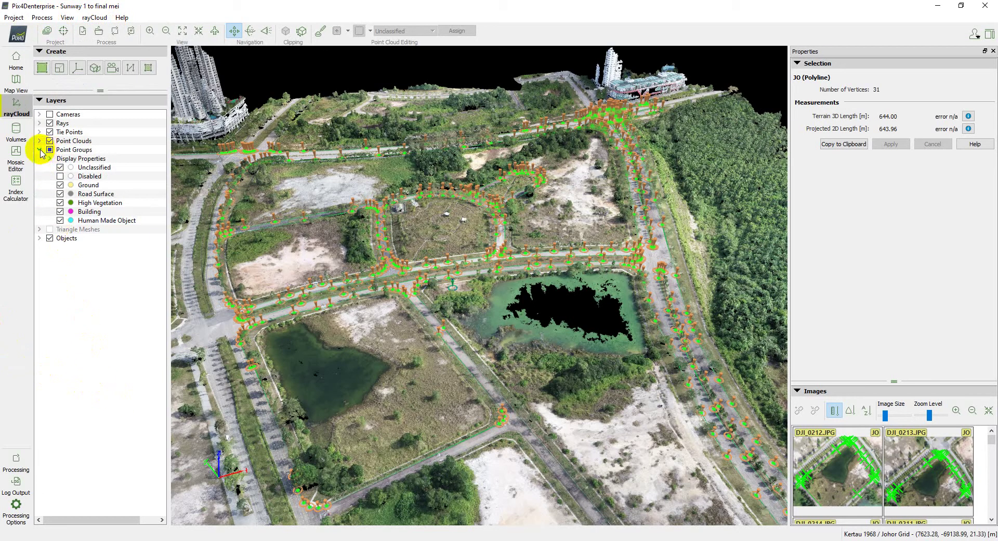
{"action": "left_click", "coordinate": [39, 239]}
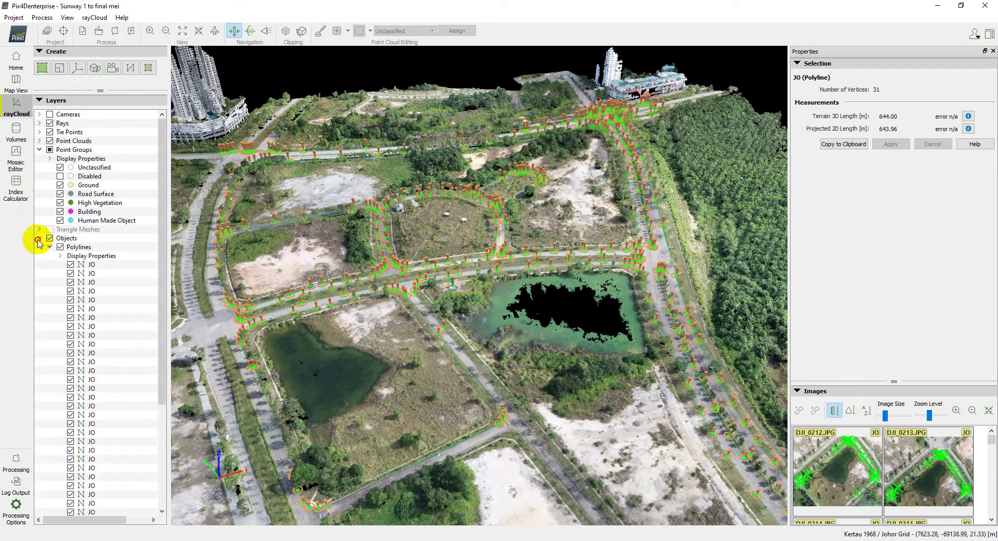
Choose Export All Polylines for the Polylines group, targeting the Desktop as AutoCAD DXF (*.dxf).
{"action": "right_click", "coordinate": [84, 249]}
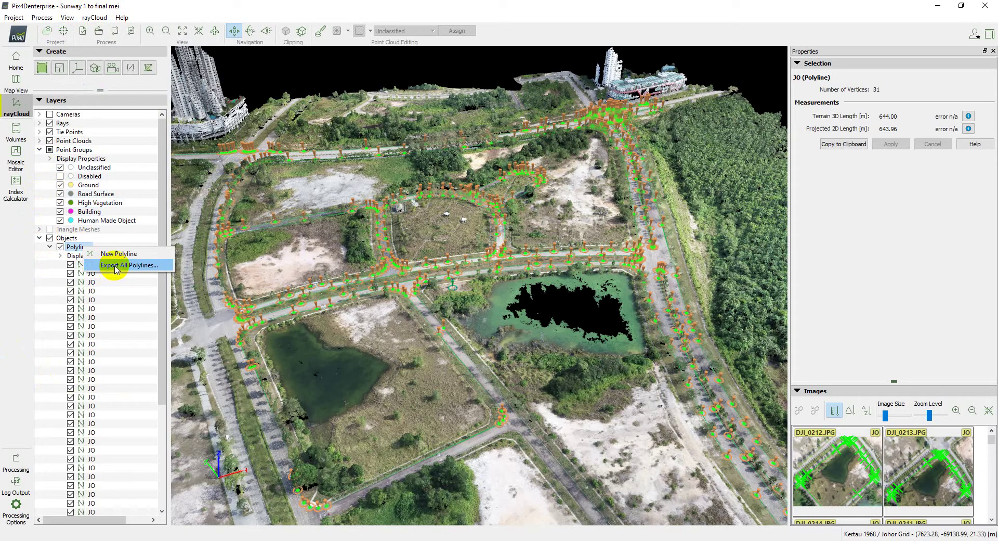
{"action": "left_click", "coordinate": [115, 266]}
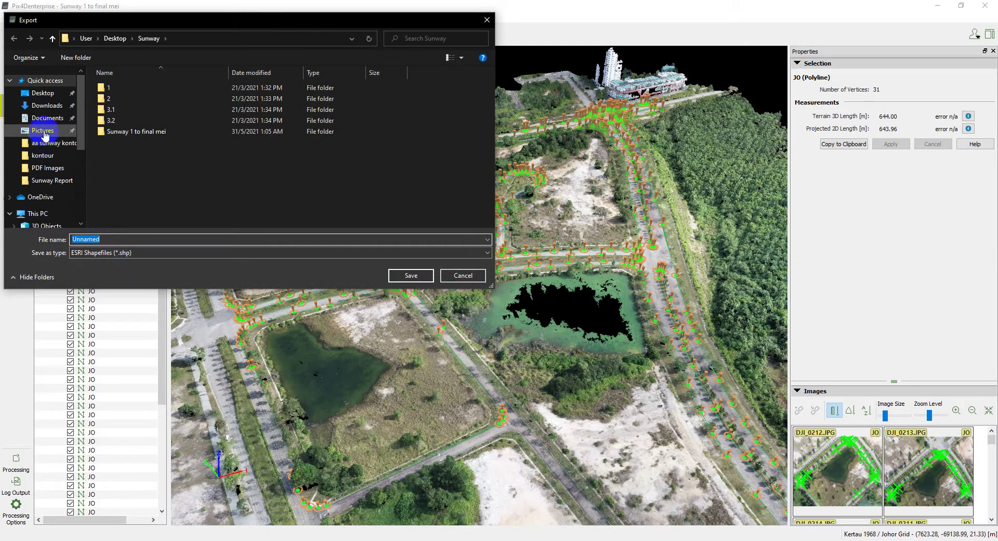
{"action": "left_click", "coordinate": [41, 93]}
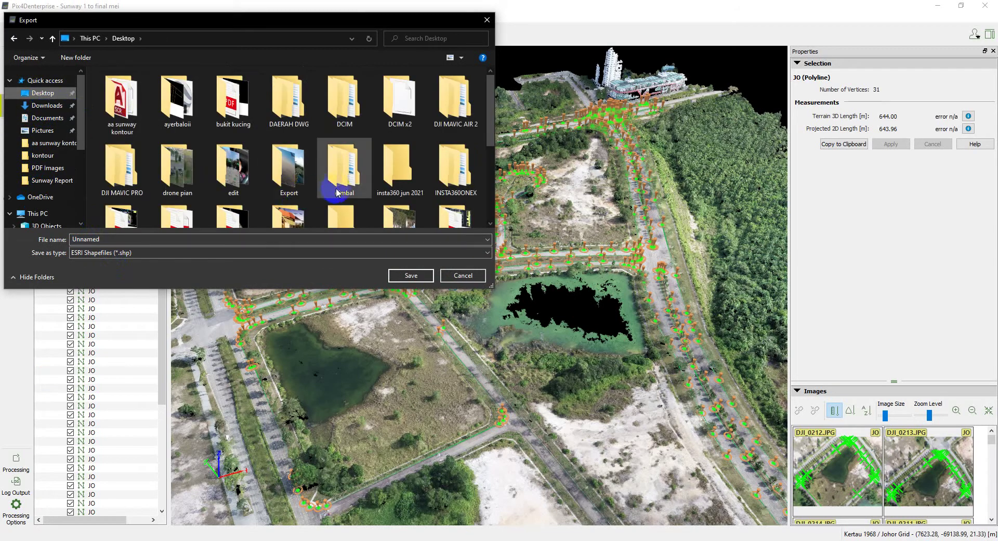
{"action": "left_click", "coordinate": [188, 253]}
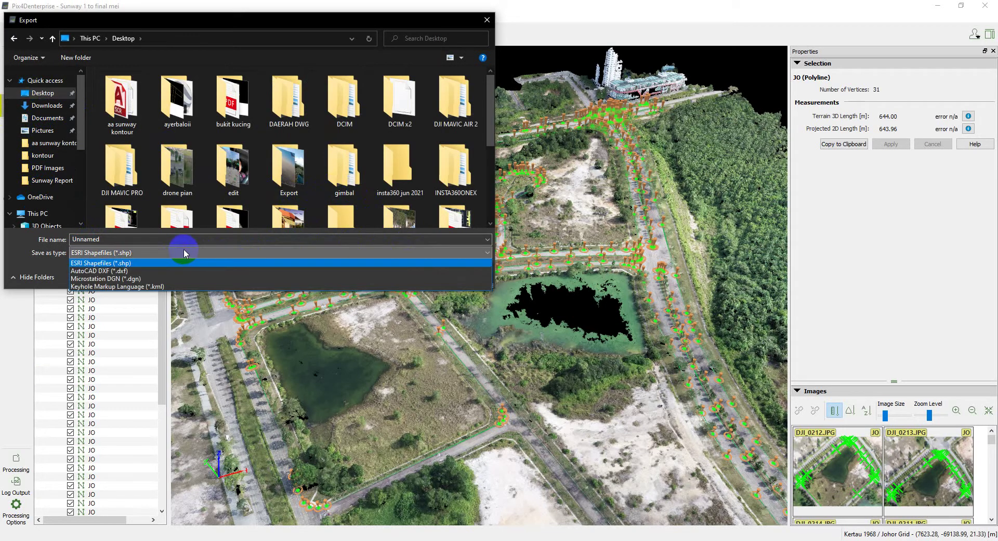
{"action": "left_click", "coordinate": [136, 271]}
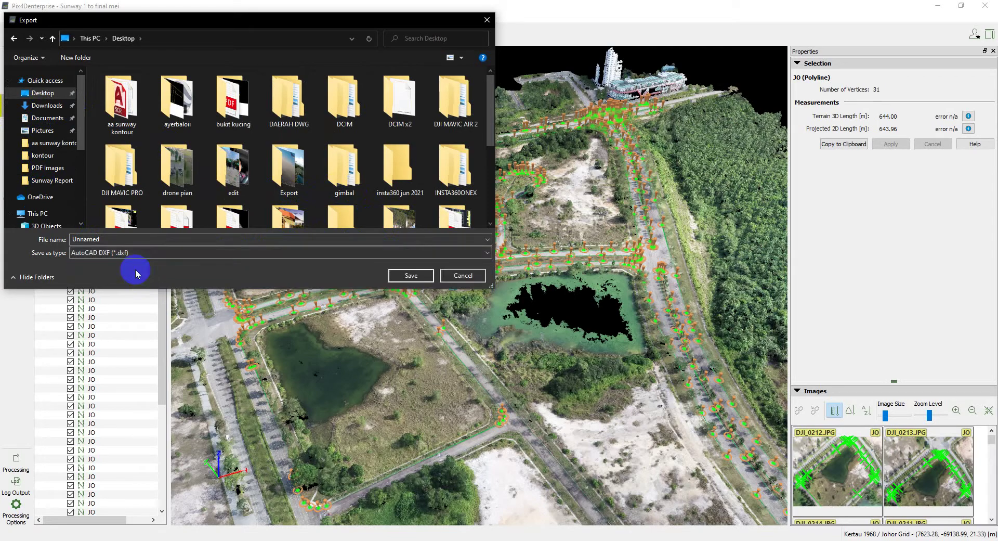
{"action": "double_click", "coordinate": [143, 240]}
{"action": "type", "text": "JO DIGITIZE"}
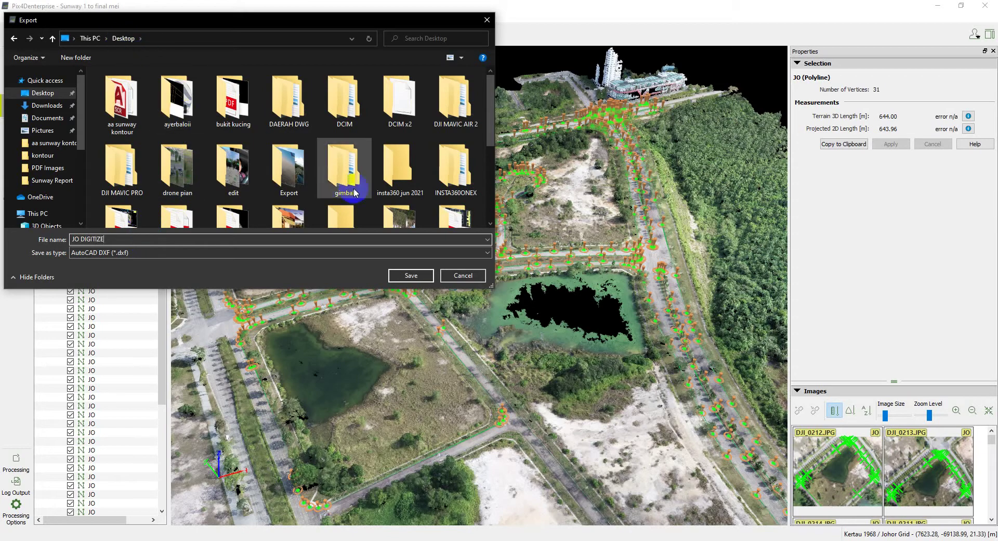
Create a new Desktop folder named TUTORIAL DIGITIZE PIX4D in the export dialog.
{"action": "scroll", "coordinate": [361, 197], "scroll_direction": "down", "scroll_amount": 5}
{"action": "scroll", "coordinate": [360, 196], "scroll_direction": "up", "scroll_amount": 5}
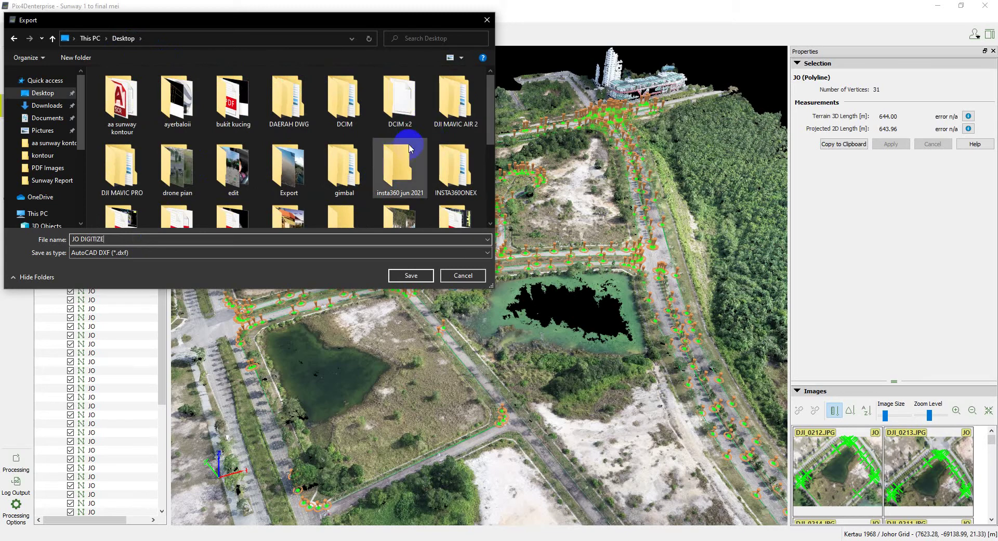
{"action": "right_click", "coordinate": [425, 133]}
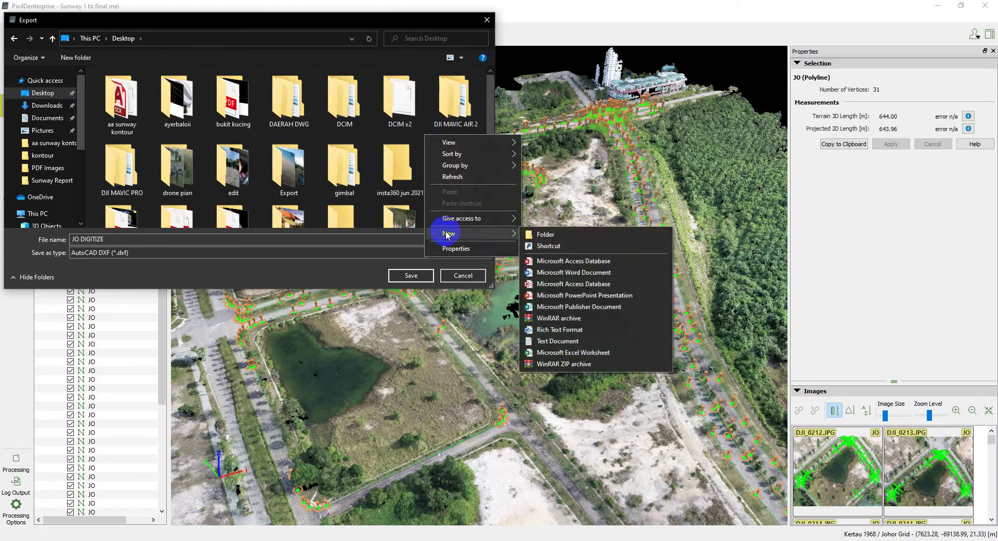
{"action": "left_click", "coordinate": [538, 232]}
{"action": "type", "text": "TUTORIAL"}
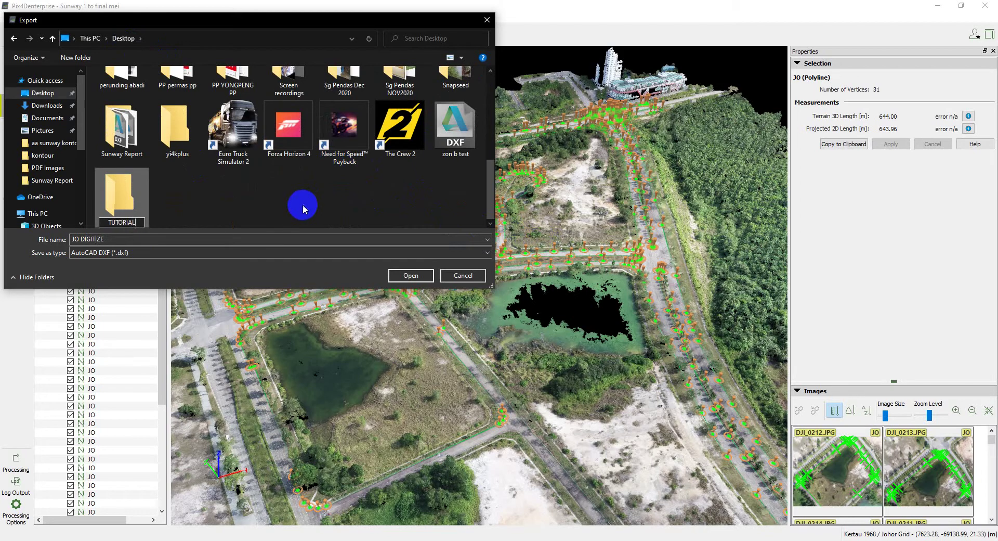
{"action": "type", "text": "DIGITI"}
{"action": "type", "text": "ZE PIX4D"}
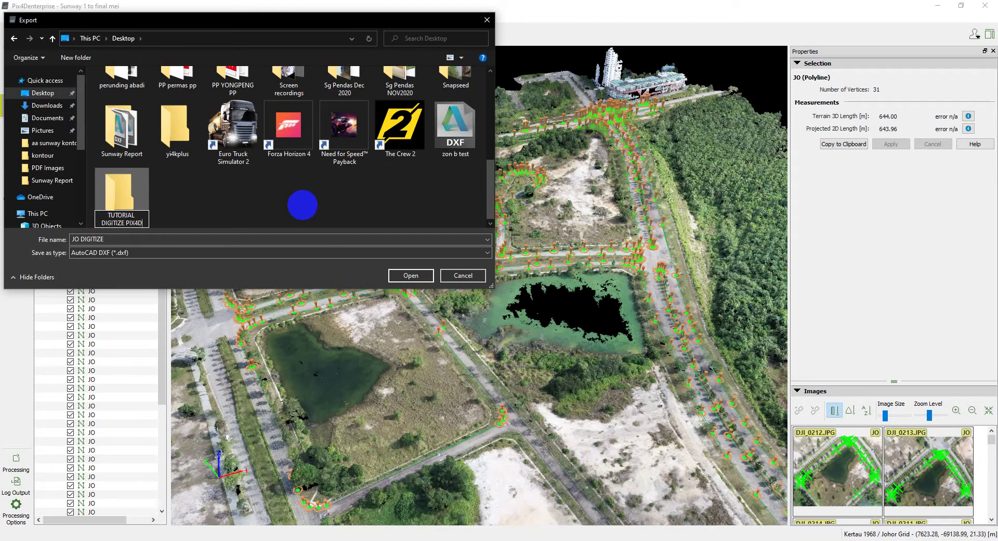
Save JO DIGITIZE into the TUTORIAL DIGITIZE PIX4D folder and launch File Explorer.
{"action": "double_click", "coordinate": [128, 192]}
{"action": "left_click", "coordinate": [410, 276]}
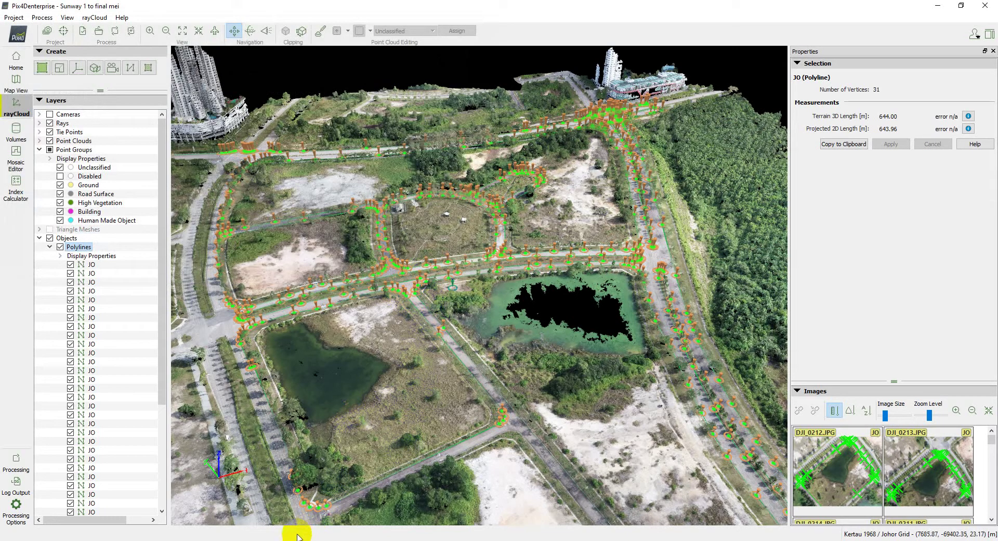
{"action": "left_click", "coordinate": [335, 536]}
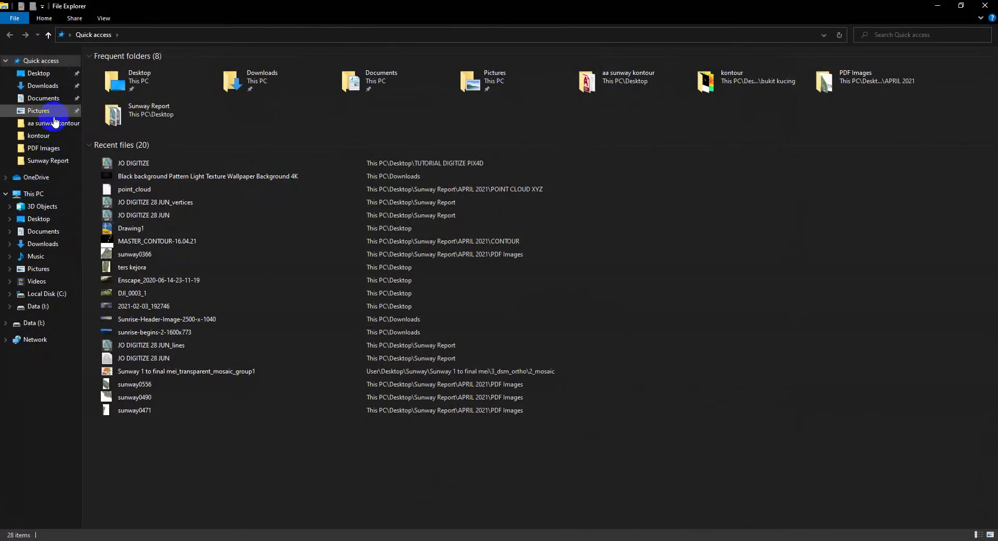
Open the TUTORIAL DIGITIZE PIX4D folder on the Desktop and view it as Extra large icons.
{"action": "left_click", "coordinate": [42, 73]}
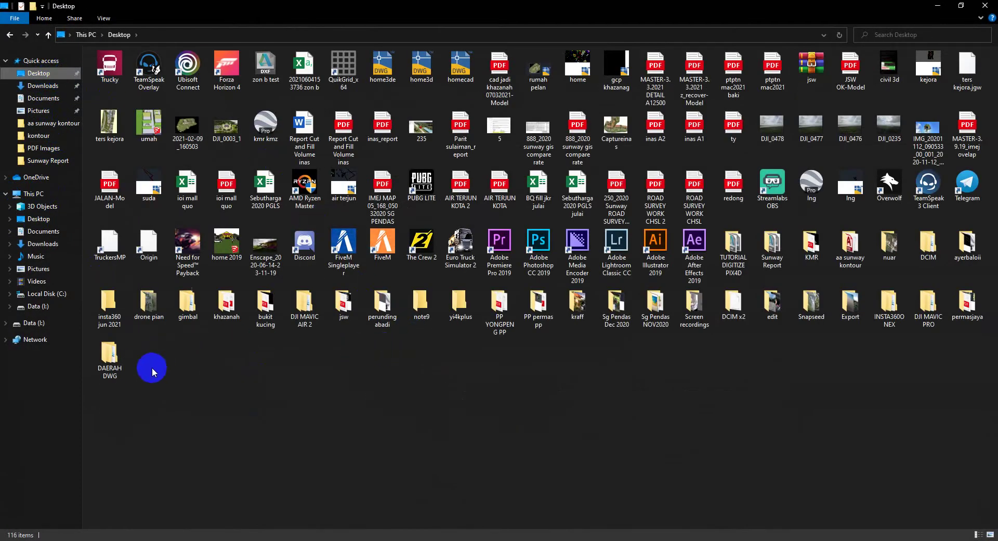
{"action": "double_click", "coordinate": [733, 244]}
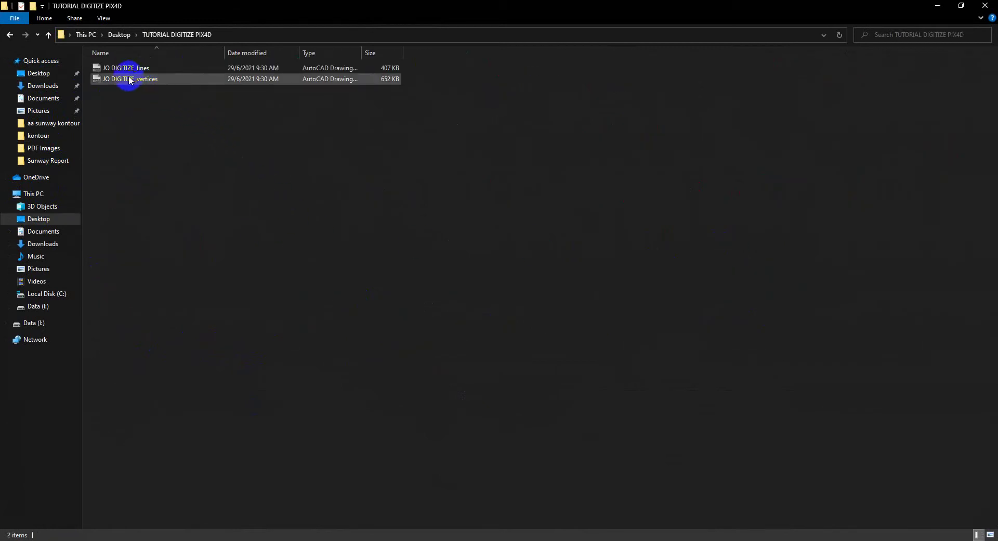
{"action": "right_click", "coordinate": [141, 96]}
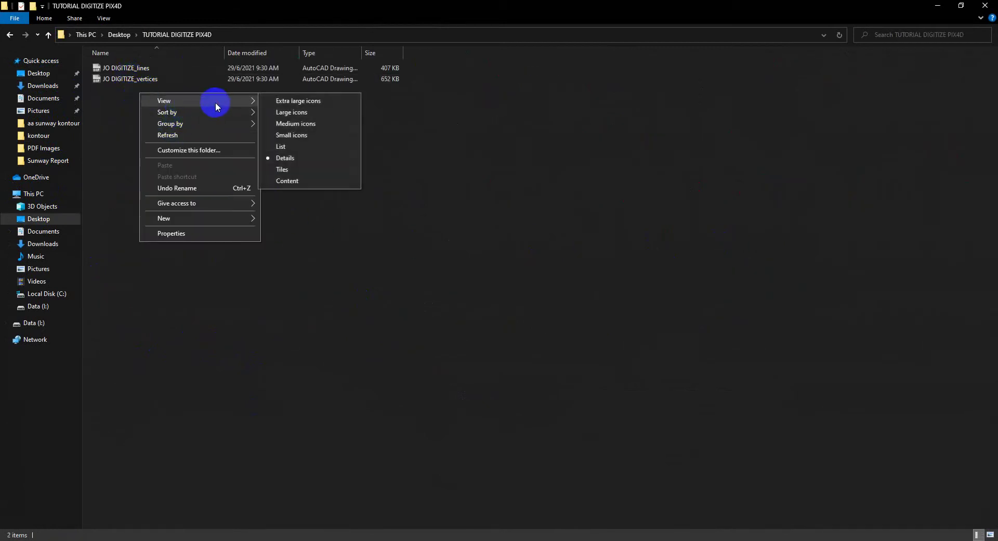
{"action": "left_click", "coordinate": [340, 100]}
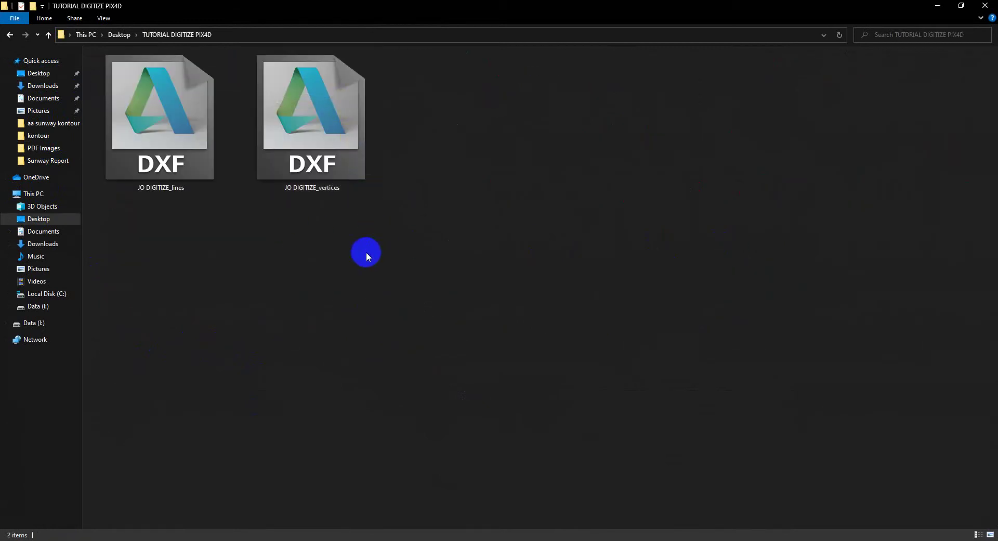
Inspect the two DXF files and leave JO DIGITIZE_vertices selected.
{"action": "left_click", "coordinate": [160, 189]}
{"action": "left_click", "coordinate": [326, 190]}
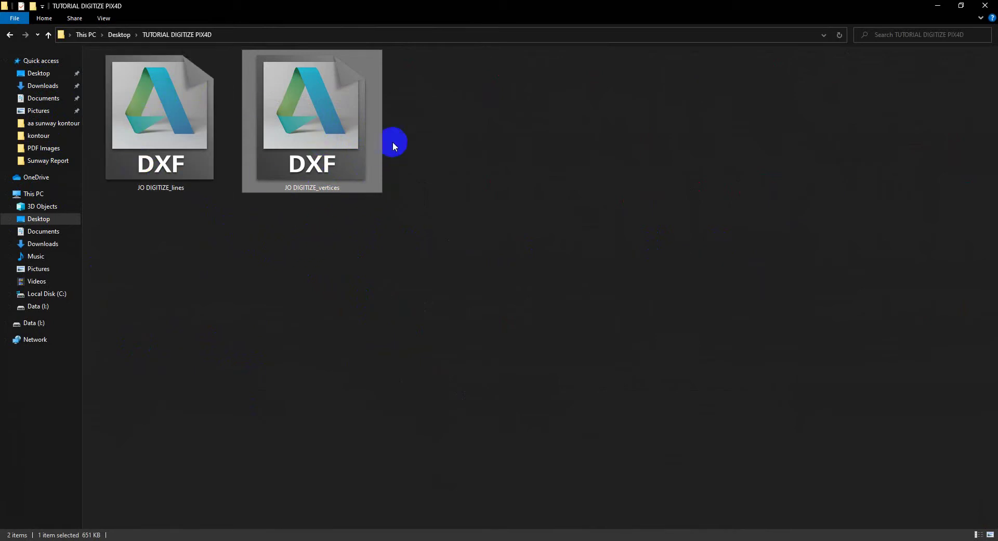
{"action": "left_click", "coordinate": [315, 311]}
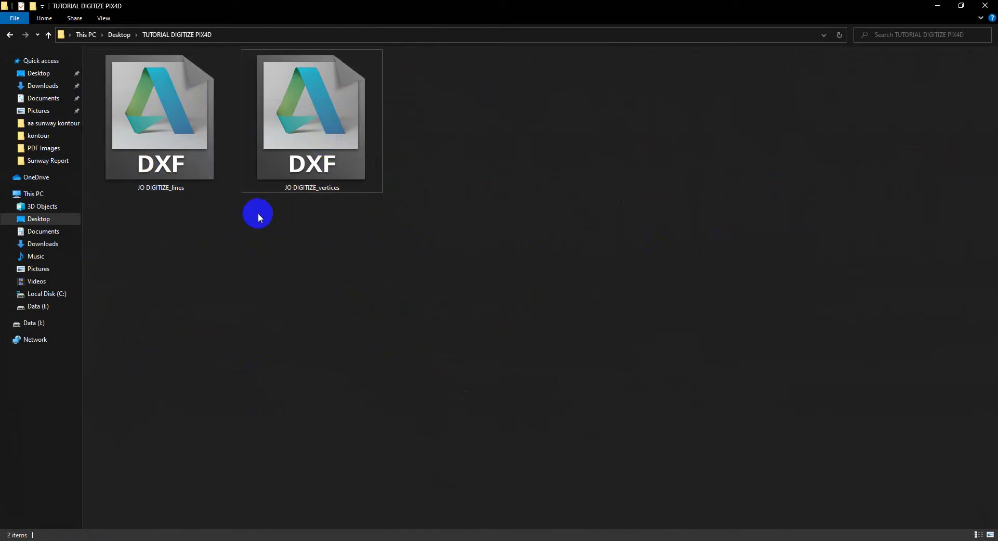
{"action": "left_click", "coordinate": [318, 188]}
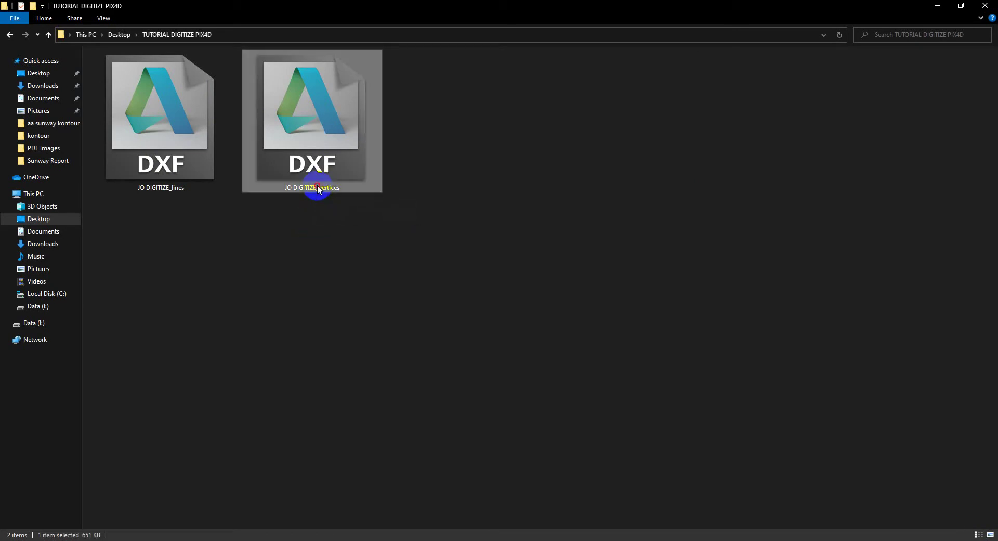
Open JO DIGITIZE_vertices.dxf in AutoCAD, dismiss the warning, and zoom to extents.
{"action": "double_click", "coordinate": [317, 185]}
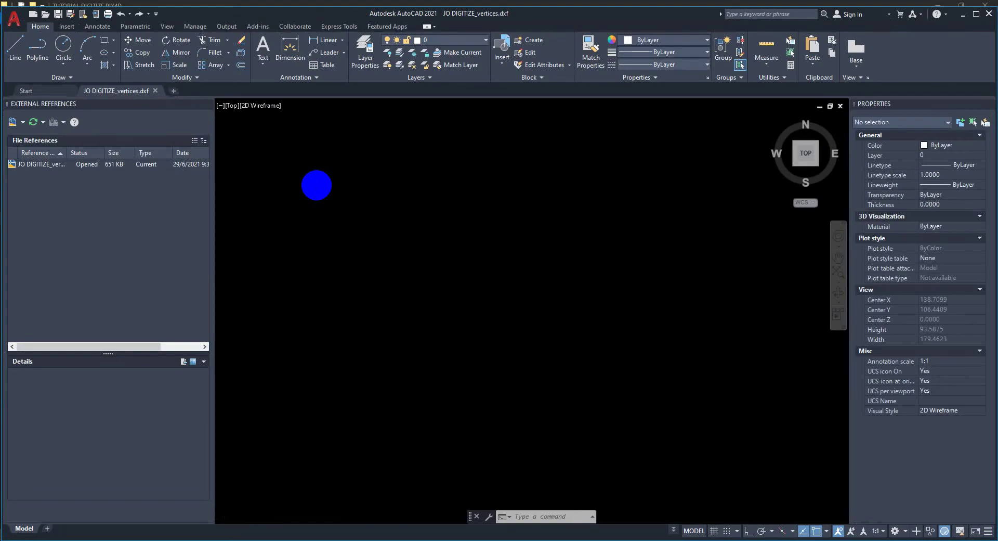
{"action": "left_click", "coordinate": [563, 298]}
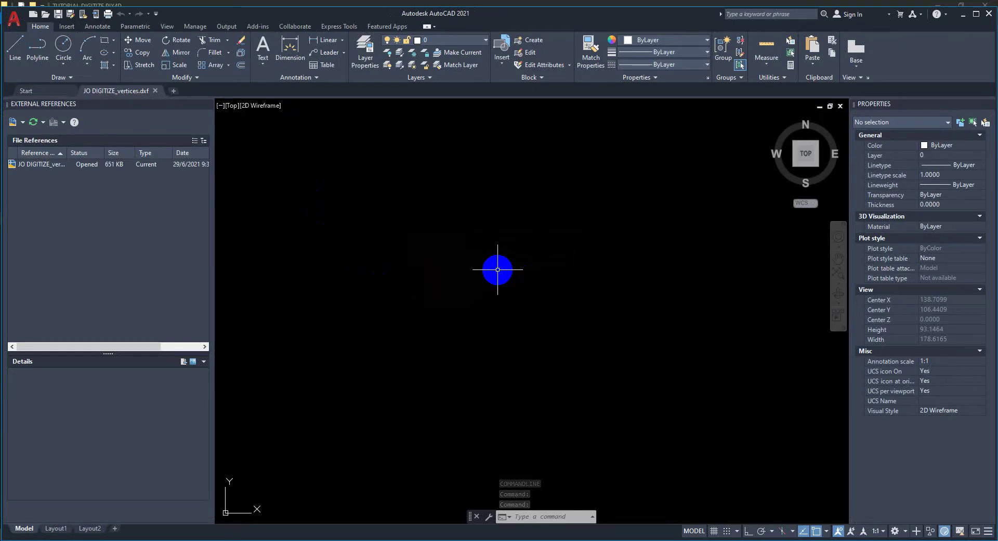
{"action": "type", "text": "z"}
{"action": "key", "text": "Return"}
{"action": "type", "text": "e"}
{"action": "key", "text": "Return"}
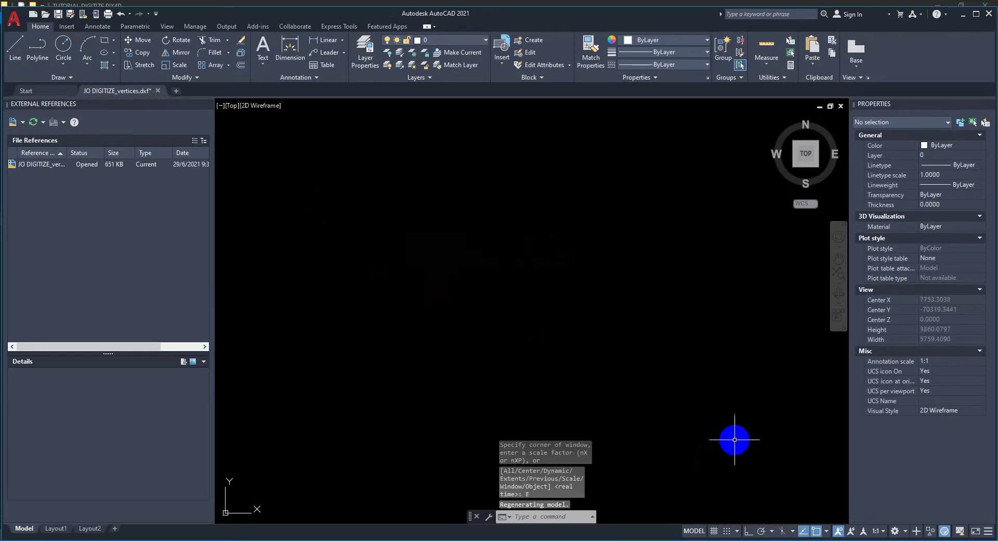
Window-select all 2620 points and set their colour to ByBlock.
{"action": "left_click", "coordinate": [762, 475]}
{"action": "left_click", "coordinate": [304, 121]}
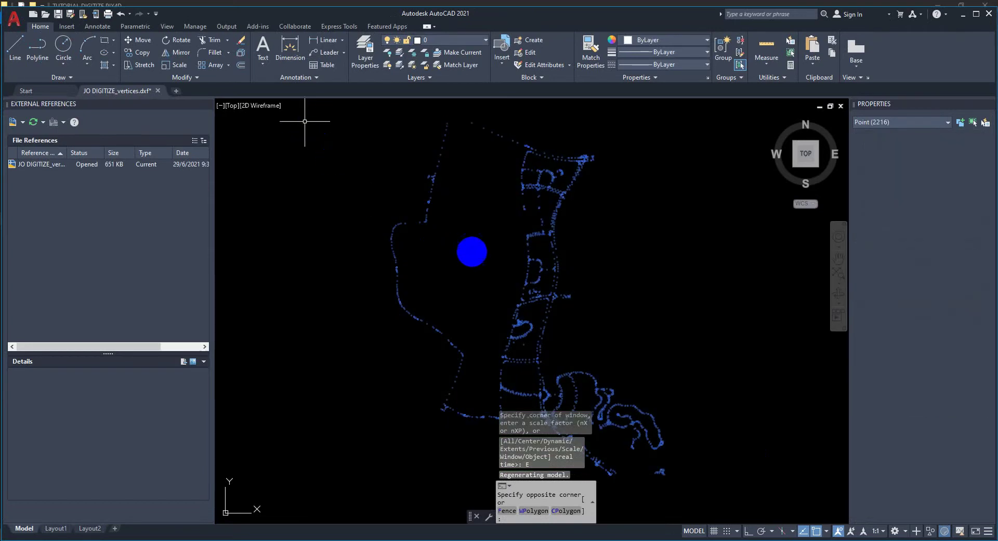
{"action": "scroll", "coordinate": [613, 356], "scroll_direction": "down", "scroll_amount": 1}
{"action": "scroll", "coordinate": [639, 372], "scroll_direction": "down", "scroll_amount": 3}
{"action": "left_click", "coordinate": [671, 405]}
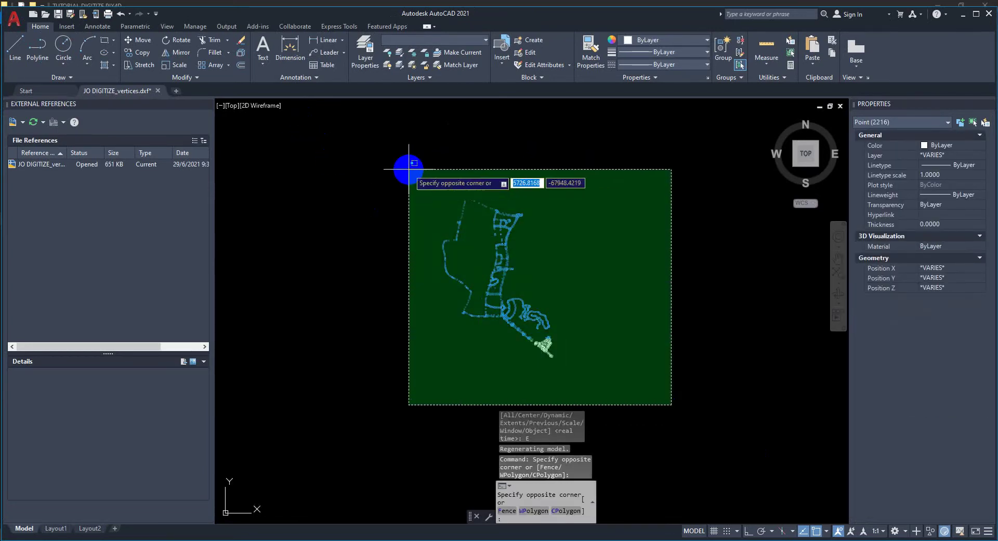
{"action": "left_click", "coordinate": [387, 140]}
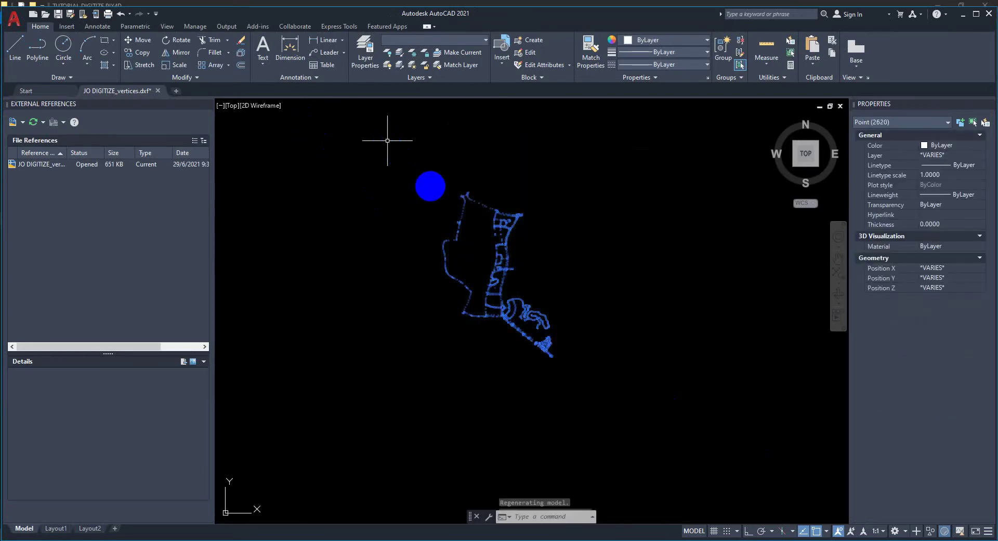
{"action": "left_click", "coordinate": [694, 39]}
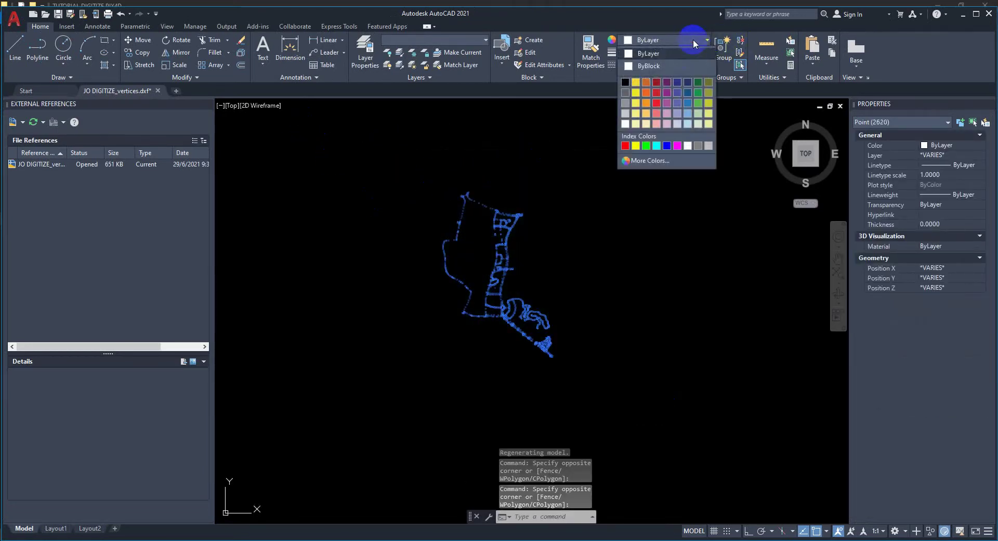
{"action": "left_click", "coordinate": [650, 66]}
{"action": "key", "text": "Escape"}
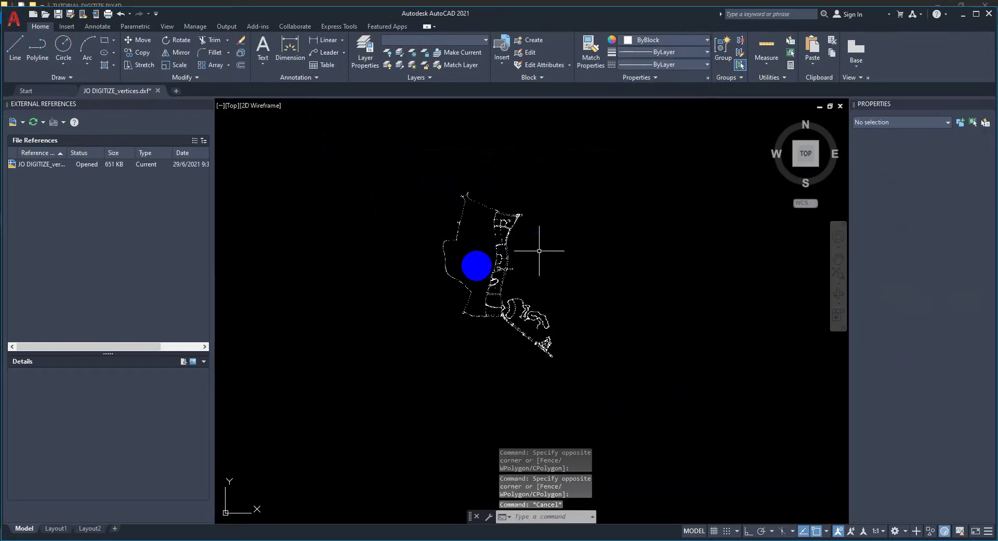
Browse the layer list (mtp406 onward) and close it without changes.
{"action": "scroll", "coordinate": [474, 267], "scroll_direction": "up", "scroll_amount": 2}
{"action": "left_click", "coordinate": [454, 40]}
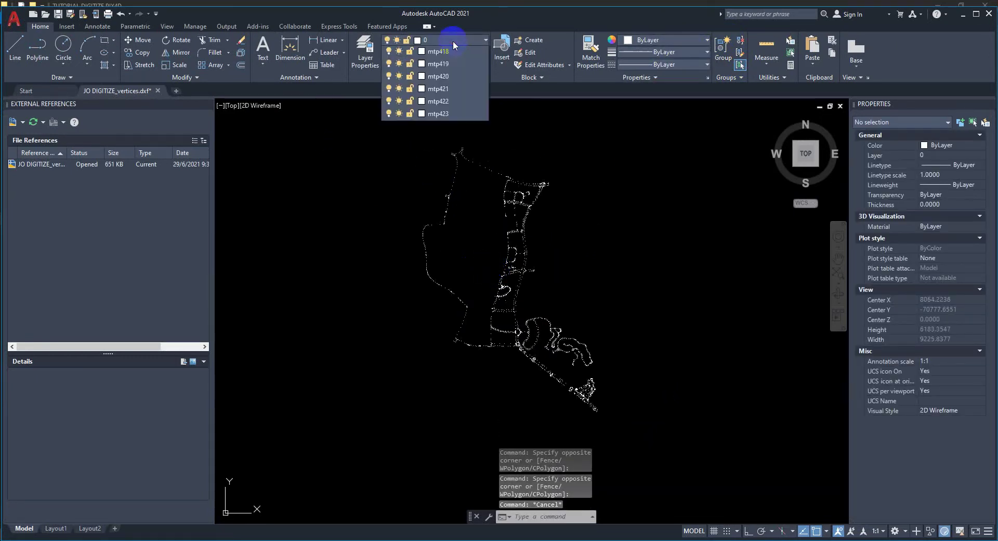
{"action": "scroll", "coordinate": [434, 259], "scroll_direction": "down", "scroll_amount": 18}
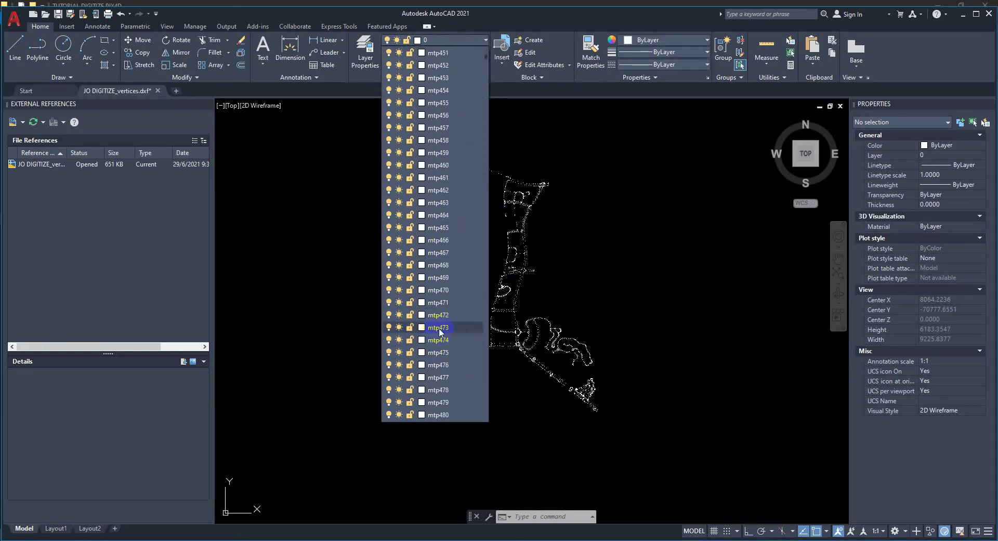
{"action": "scroll", "coordinate": [441, 325], "scroll_direction": "down", "scroll_amount": 1}
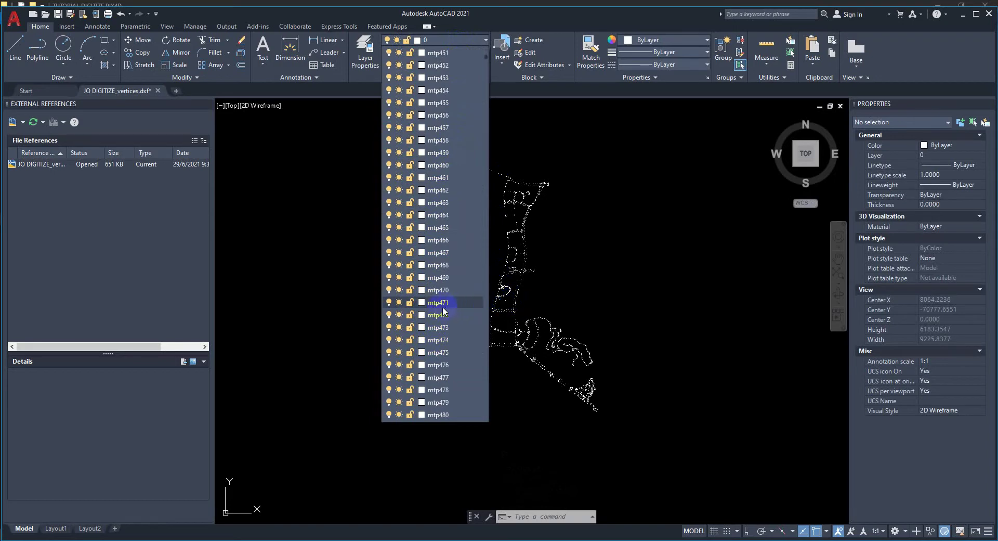
{"action": "key", "text": "Escape"}
{"action": "key", "text": "Escape"}
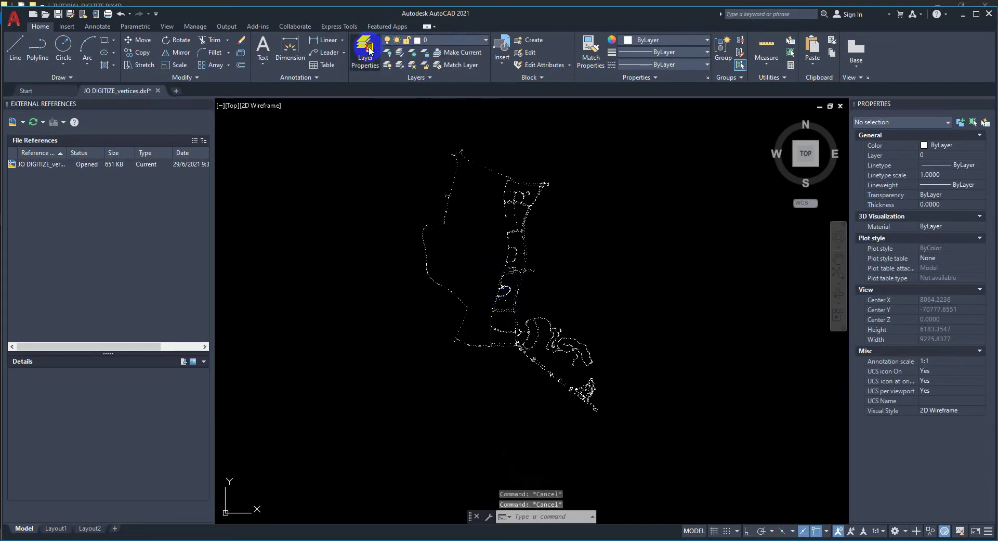
Create a new layer named JO POINT in the Layer Properties Manager.
{"action": "left_click", "coordinate": [380, 67]}
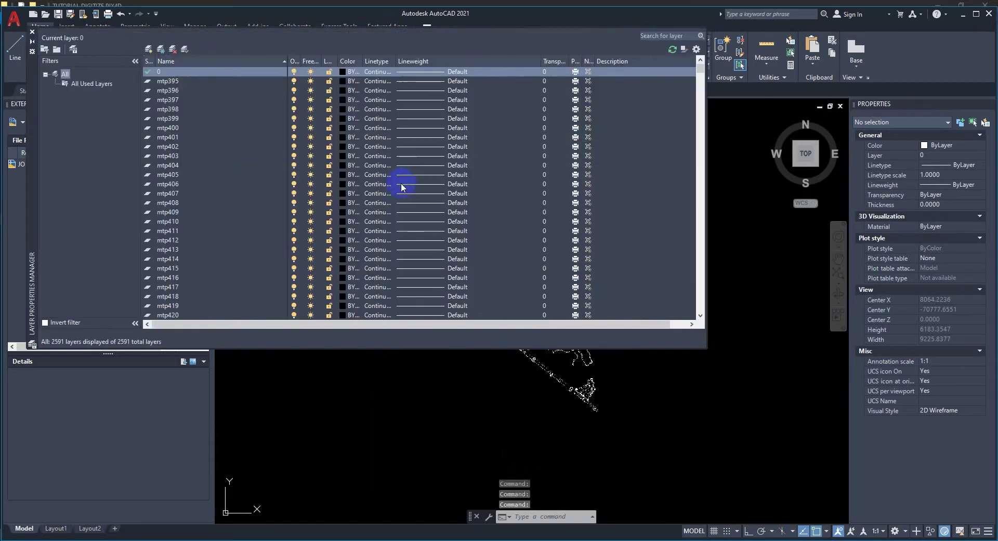
{"action": "left_click", "coordinate": [149, 51]}
{"action": "type", "text": "JO"}
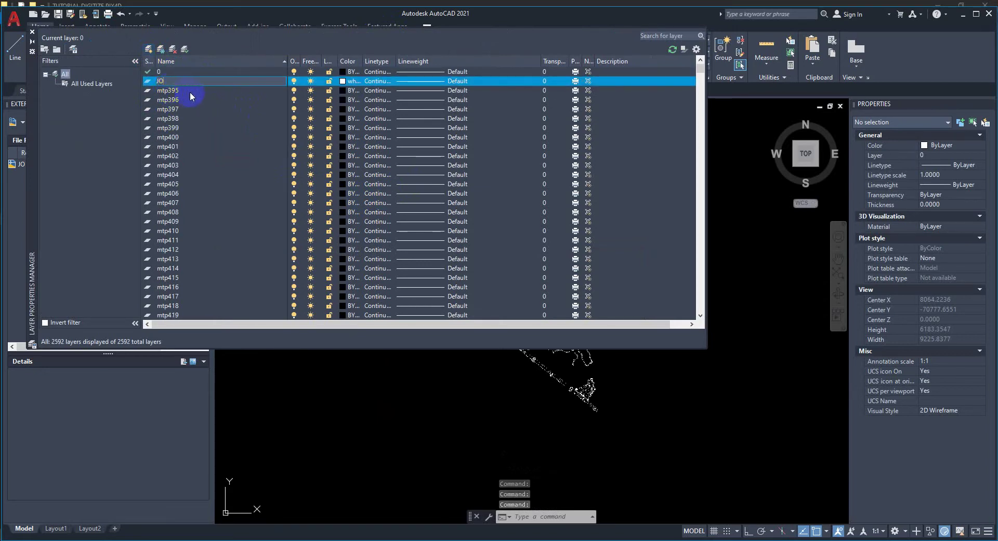
{"action": "type", "text": " POINT"}
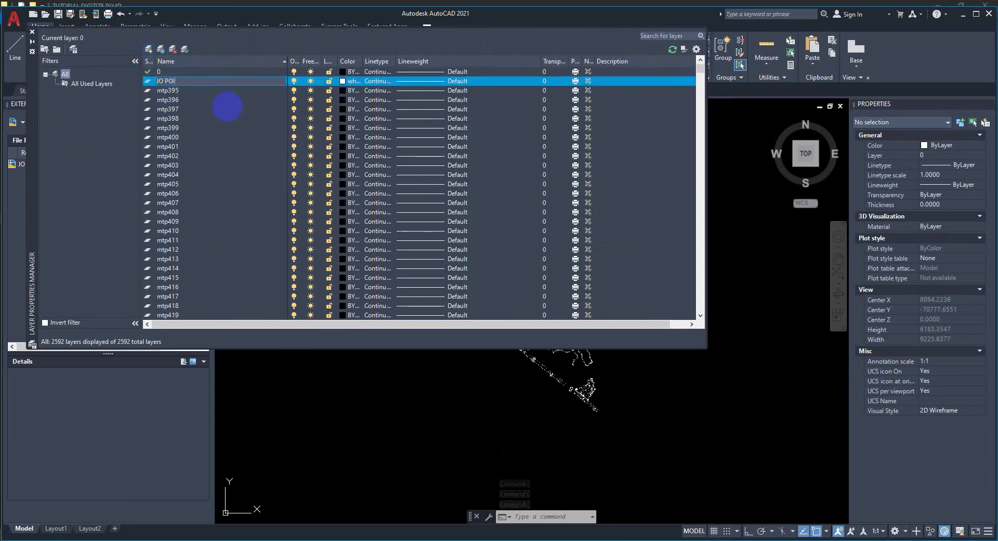
{"action": "left_click", "coordinate": [97, 155]}
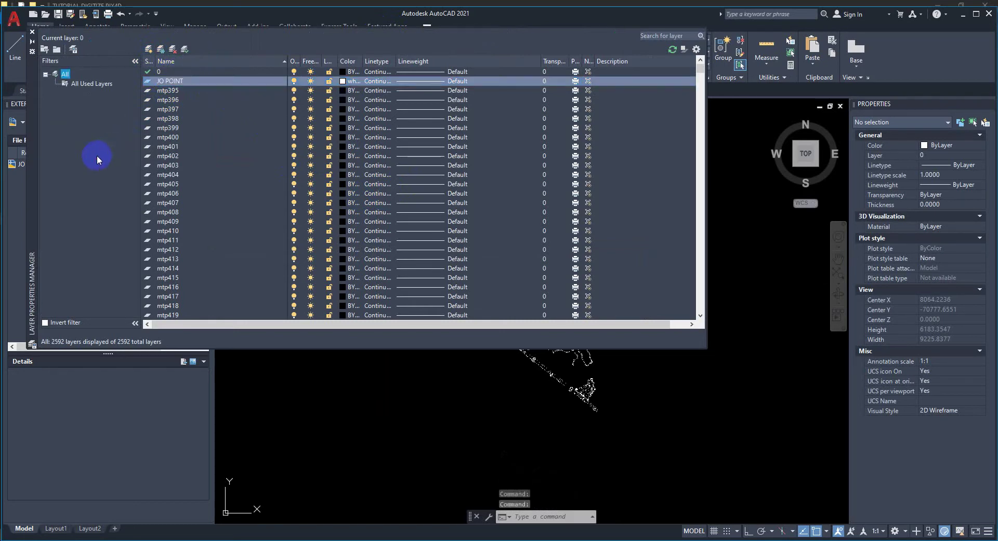
{"action": "left_click", "coordinate": [31, 34]}
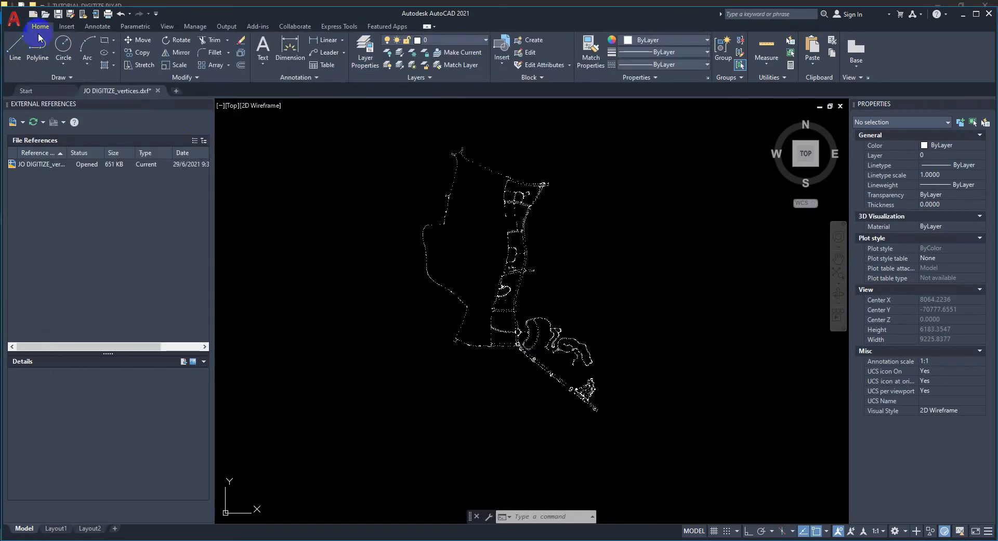
Window-select all 2620 vertex points and move them onto the JO POINT layer.
{"action": "scroll", "coordinate": [428, 241], "scroll_direction": "down", "scroll_amount": 2}
{"action": "left_click", "coordinate": [373, 138]}
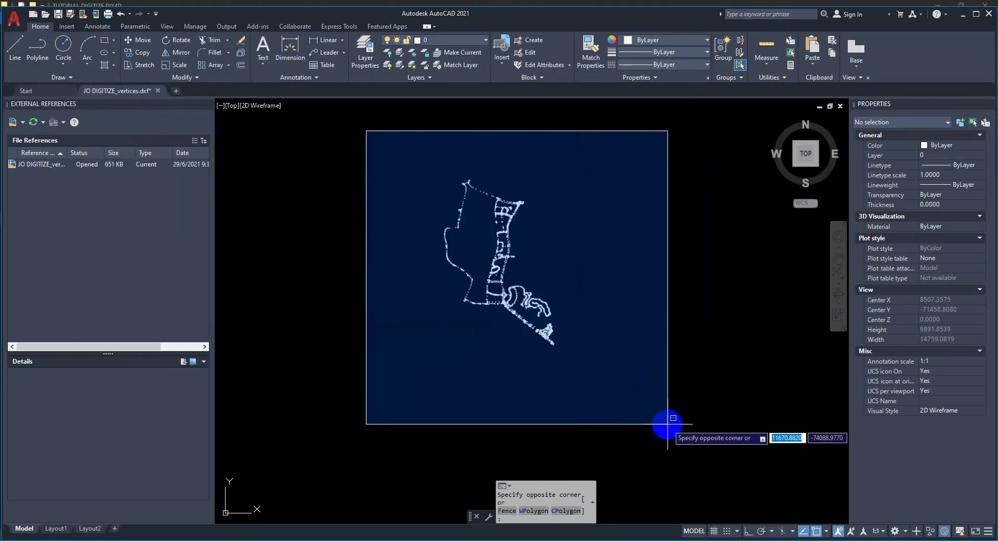
{"action": "left_click", "coordinate": [676, 428]}
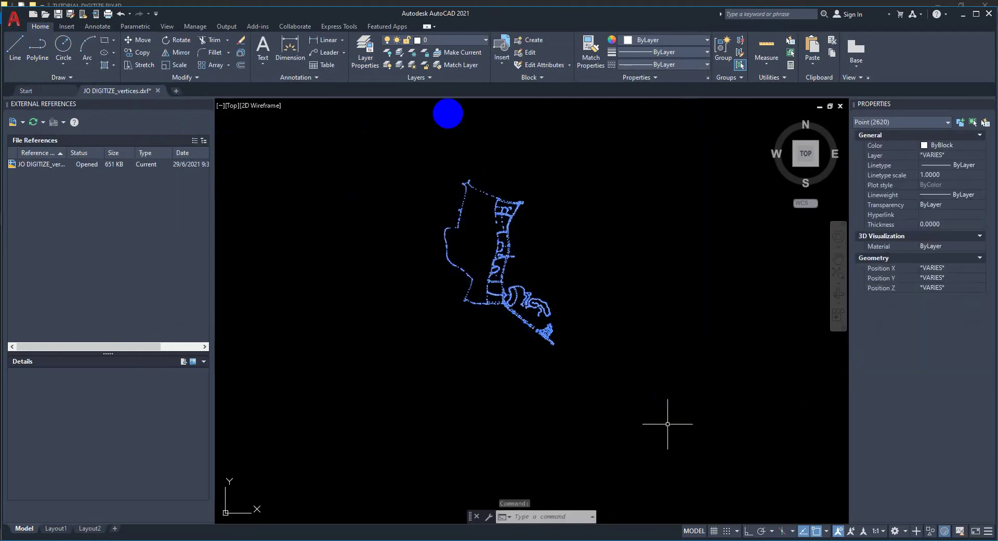
{"action": "left_click", "coordinate": [458, 43]}
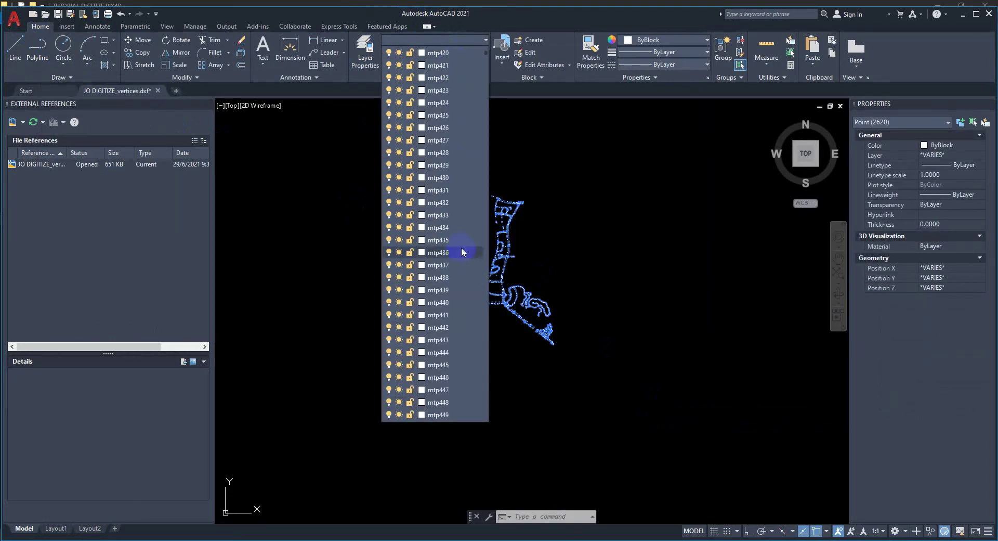
{"action": "scroll", "coordinate": [460, 247], "scroll_direction": "up", "scroll_amount": 9}
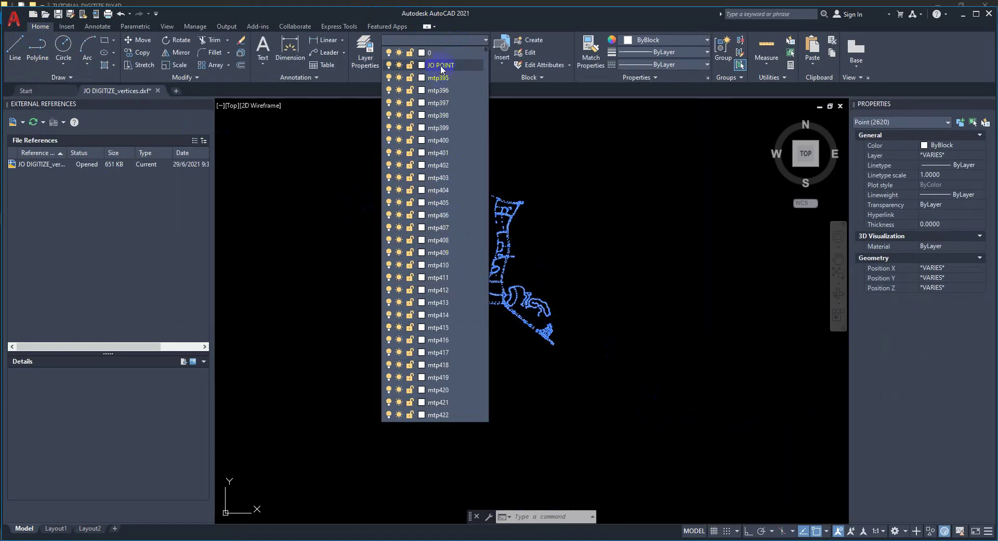
{"action": "left_click", "coordinate": [441, 65]}
{"action": "key", "text": "Escape"}
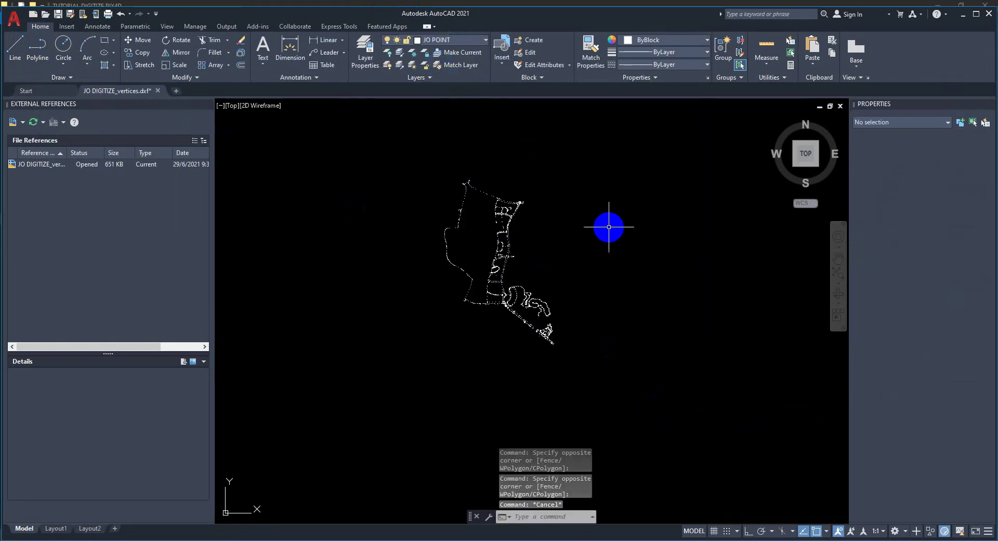
{"action": "key", "text": "Escape"}
{"action": "type", "text": "PU"}
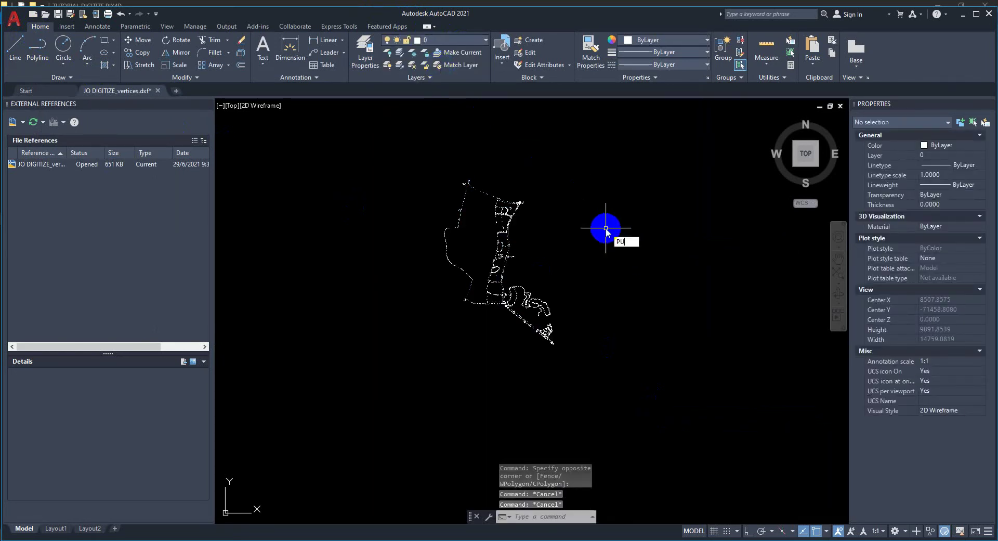
Purge all unused mtp layers, then window-select the points to confirm they sit on JO POINT.
{"action": "key", "text": "Return"}
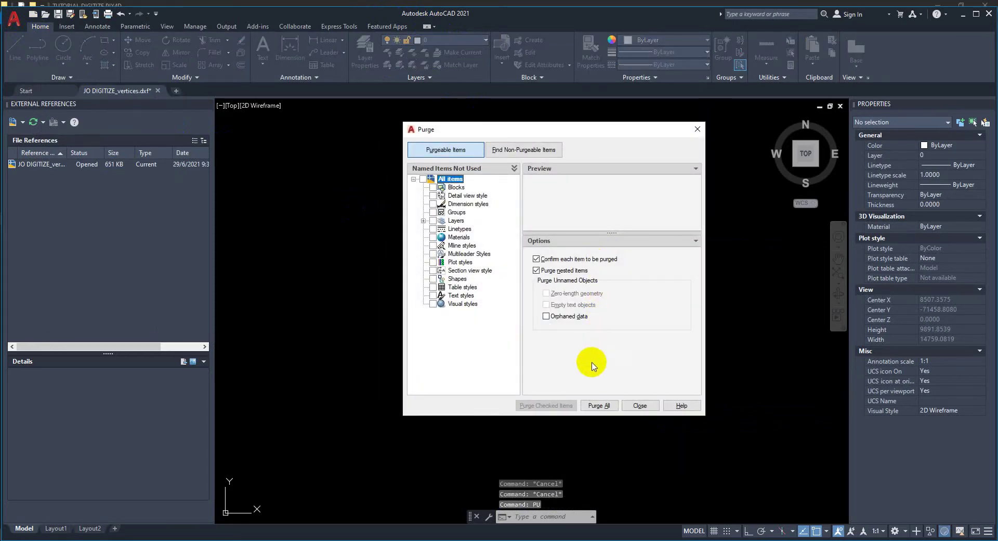
{"action": "left_click", "coordinate": [605, 413]}
{"action": "left_click", "coordinate": [605, 411]}
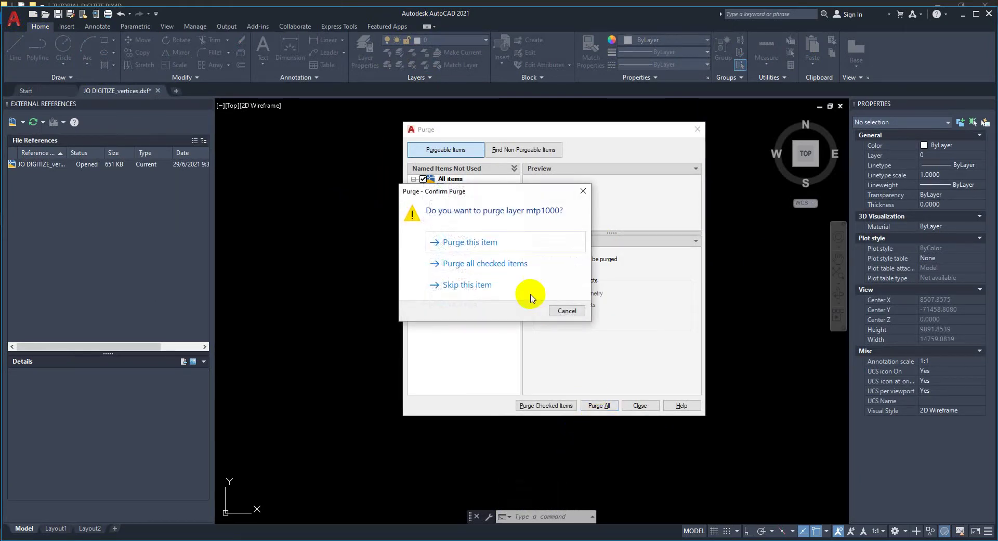
{"action": "left_click", "coordinate": [424, 255]}
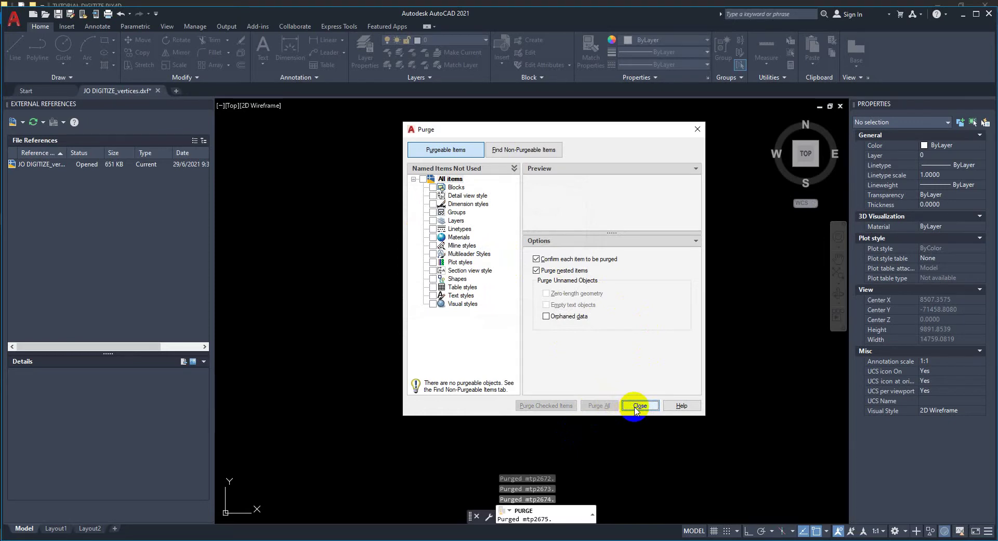
{"action": "left_click", "coordinate": [637, 409]}
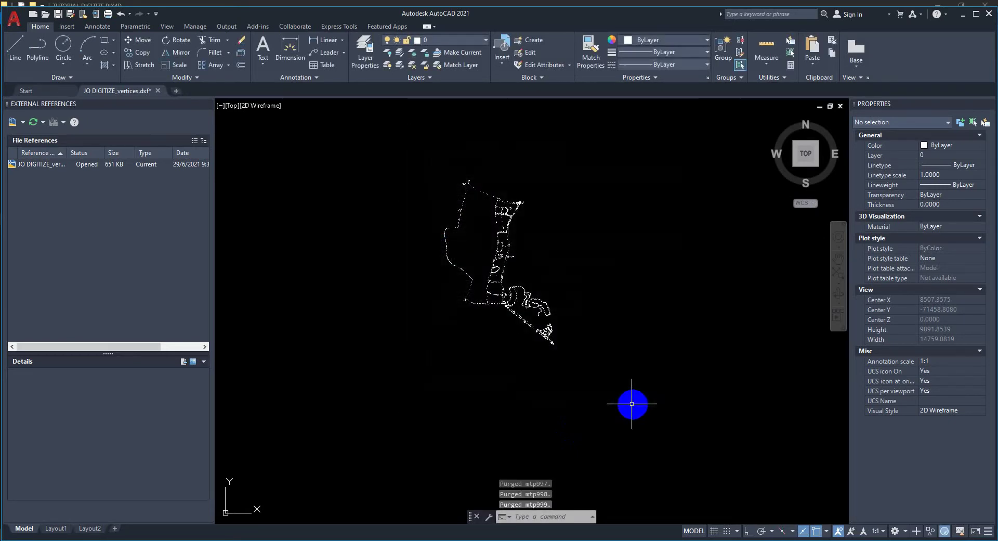
{"action": "left_click", "coordinate": [623, 394]}
{"action": "left_click", "coordinate": [359, 138]}
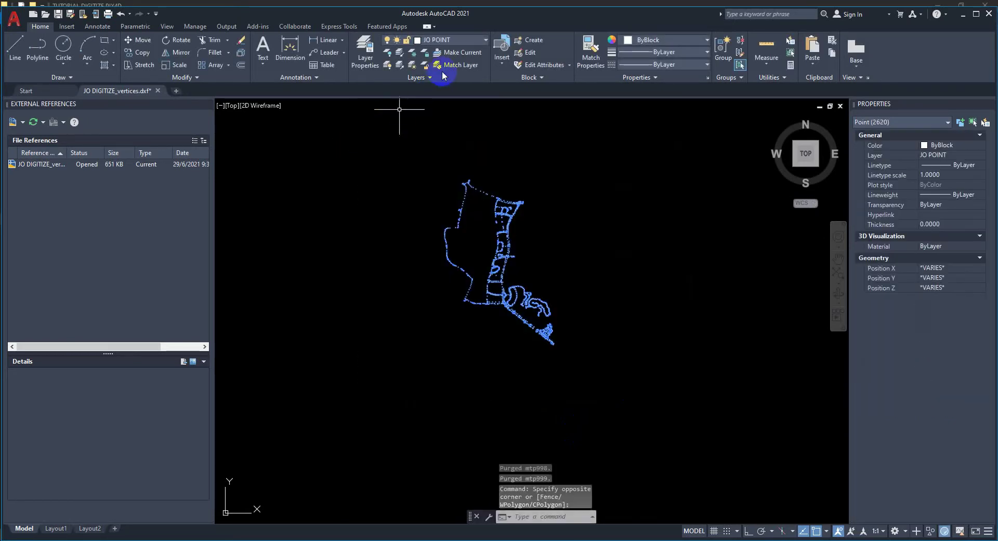
{"action": "left_click", "coordinate": [457, 40]}
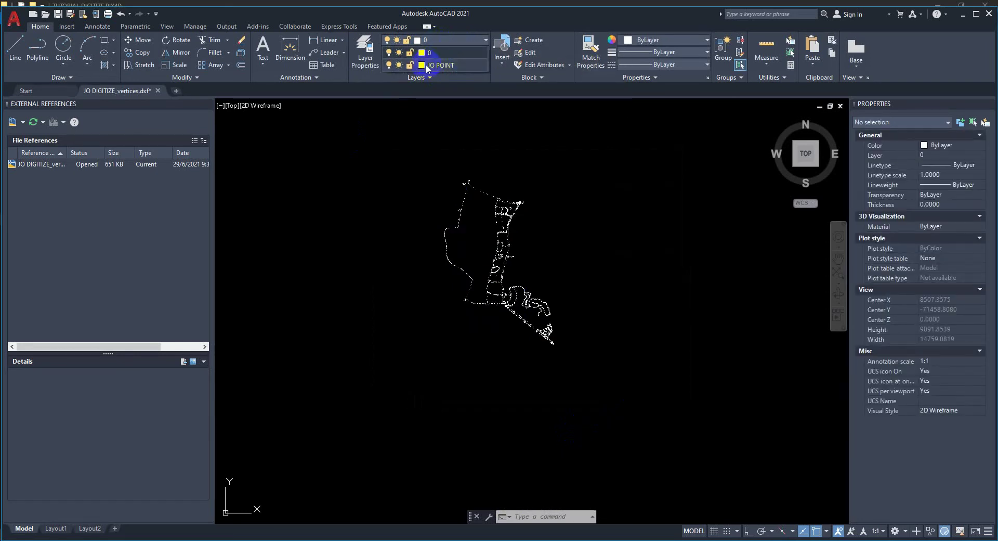
Open JO DIGITIZE_lines.dxf and zoom to its extents.
{"action": "left_click", "coordinate": [422, 312]}
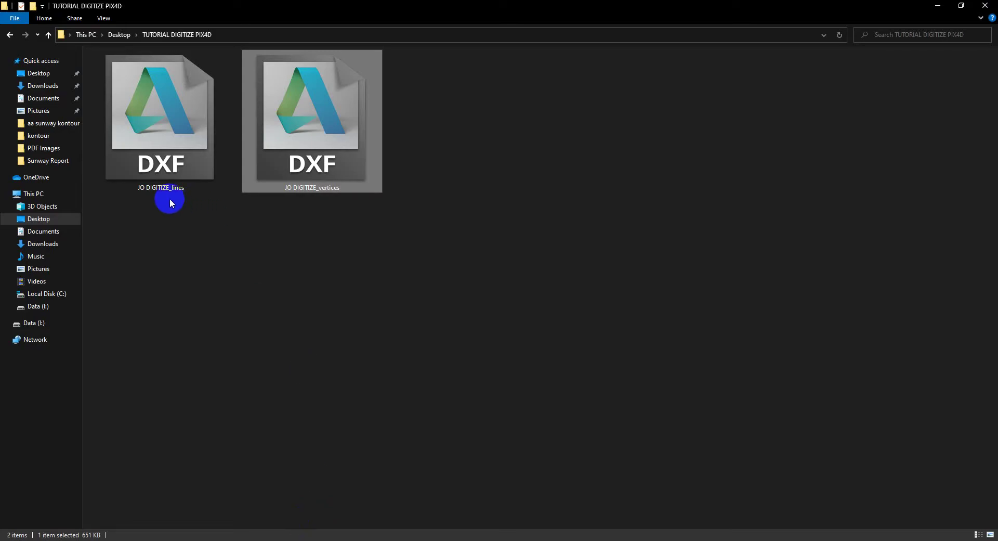
{"action": "double_click", "coordinate": [168, 189]}
{"action": "type", "text": "Z"}
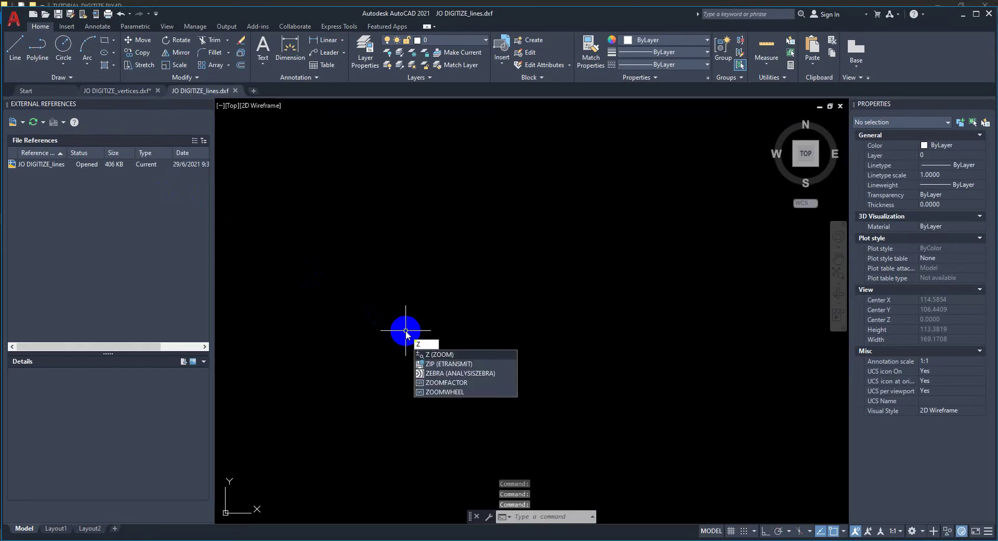
{"action": "key", "text": "Return"}
{"action": "type", "text": "e"}
{"action": "key", "text": "Return"}
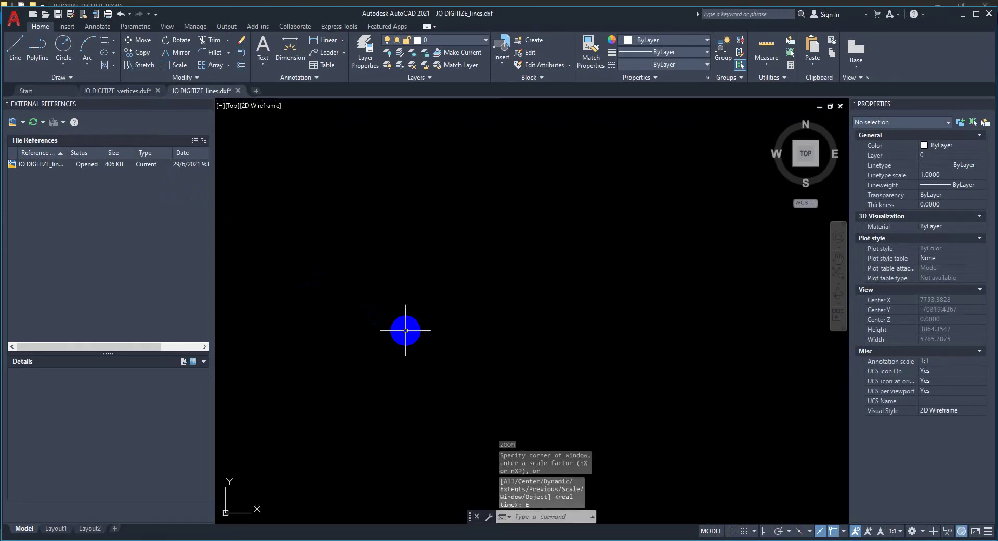
Window-select all the road polylines and zoom in and out to inspect them.
{"action": "left_click", "coordinate": [717, 453]}
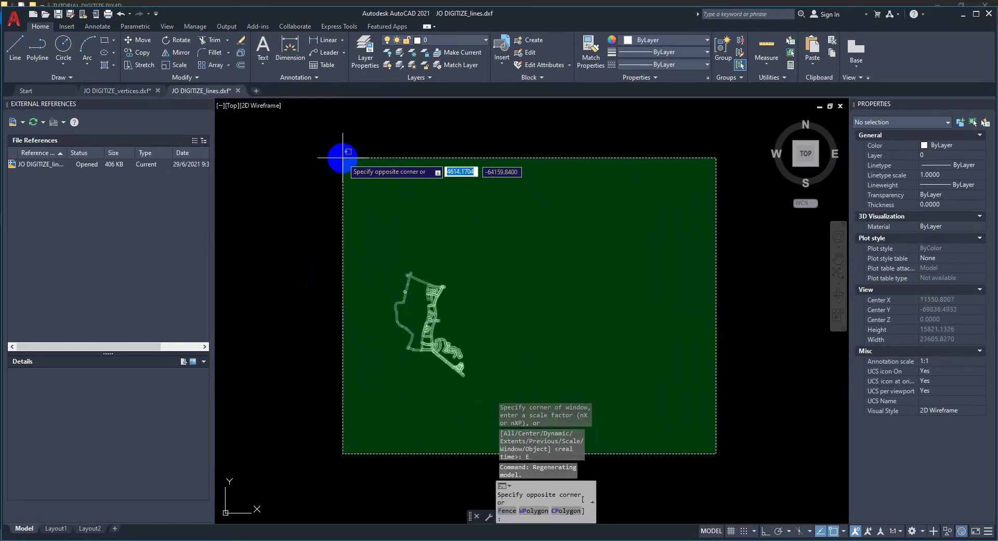
{"action": "left_click", "coordinate": [343, 151]}
{"action": "left_click", "coordinate": [528, 407]}
{"action": "left_click", "coordinate": [344, 223]}
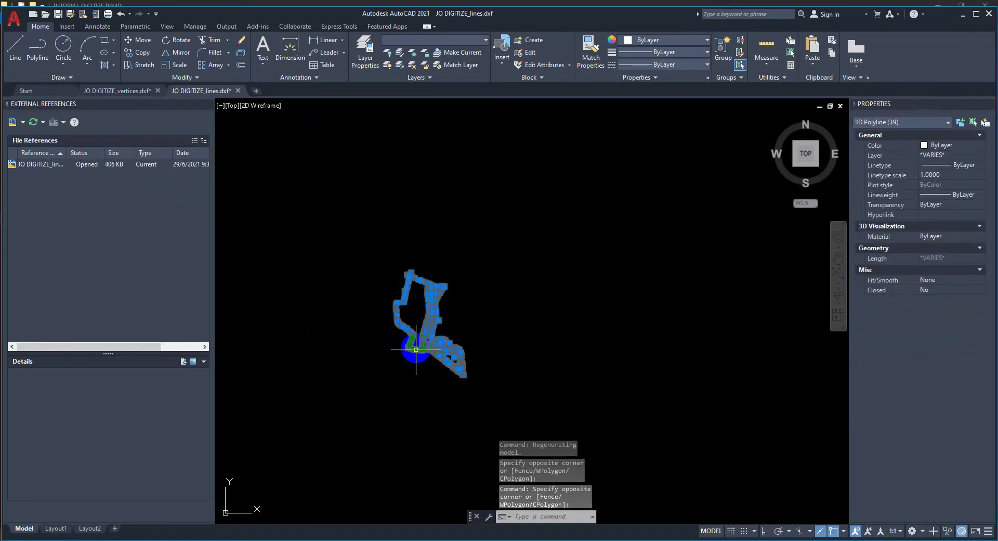
{"action": "scroll", "coordinate": [539, 408], "scroll_direction": "up", "scroll_amount": 5}
{"action": "scroll", "coordinate": [546, 401], "scroll_direction": "up", "scroll_amount": 4}
{"action": "scroll", "coordinate": [504, 350], "scroll_direction": "up", "scroll_amount": 5}
{"action": "scroll", "coordinate": [473, 304], "scroll_direction": "down", "scroll_amount": 8}
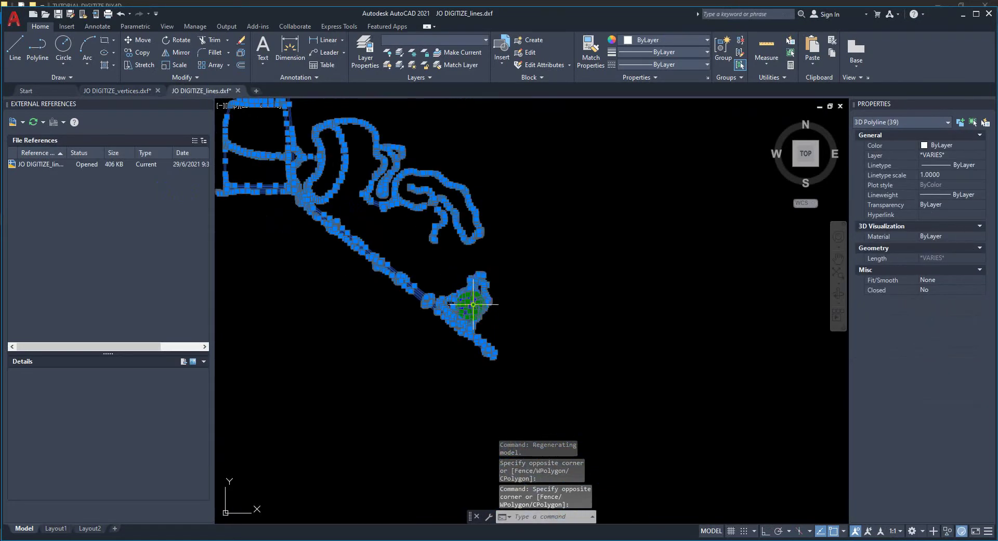
{"action": "scroll", "coordinate": [474, 304], "scroll_direction": "up", "scroll_amount": 5}
{"action": "scroll", "coordinate": [535, 305], "scroll_direction": "down", "scroll_amount": 3}
{"action": "scroll", "coordinate": [531, 308], "scroll_direction": "down", "scroll_amount": 3}
{"action": "scroll", "coordinate": [530, 307], "scroll_direction": "up", "scroll_amount": 4}
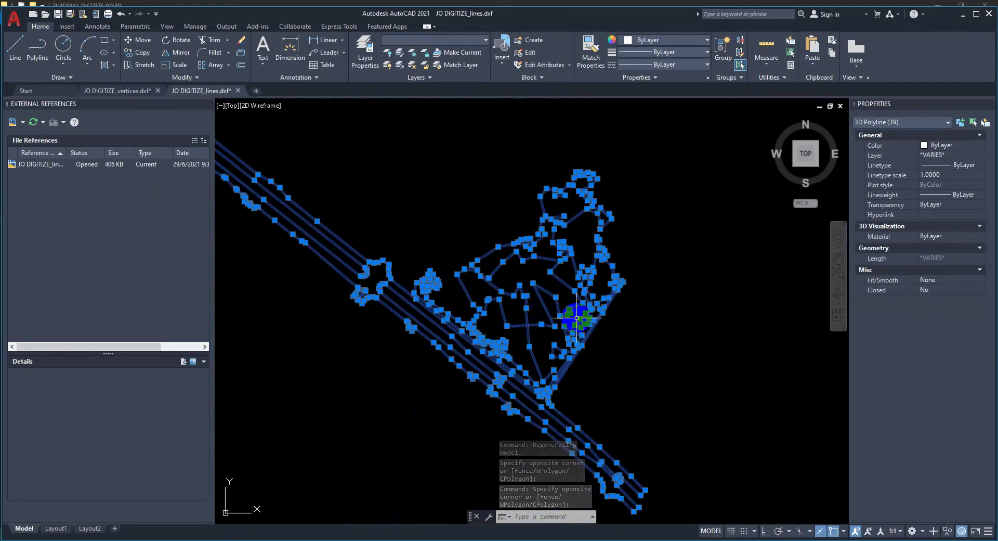
{"action": "scroll", "coordinate": [577, 318], "scroll_direction": "up", "scroll_amount": 3}
{"action": "scroll", "coordinate": [526, 328], "scroll_direction": "down", "scroll_amount": 4}
{"action": "scroll", "coordinate": [479, 289], "scroll_direction": "up", "scroll_amount": 6}
{"action": "scroll", "coordinate": [513, 306], "scroll_direction": "down", "scroll_amount": 1}
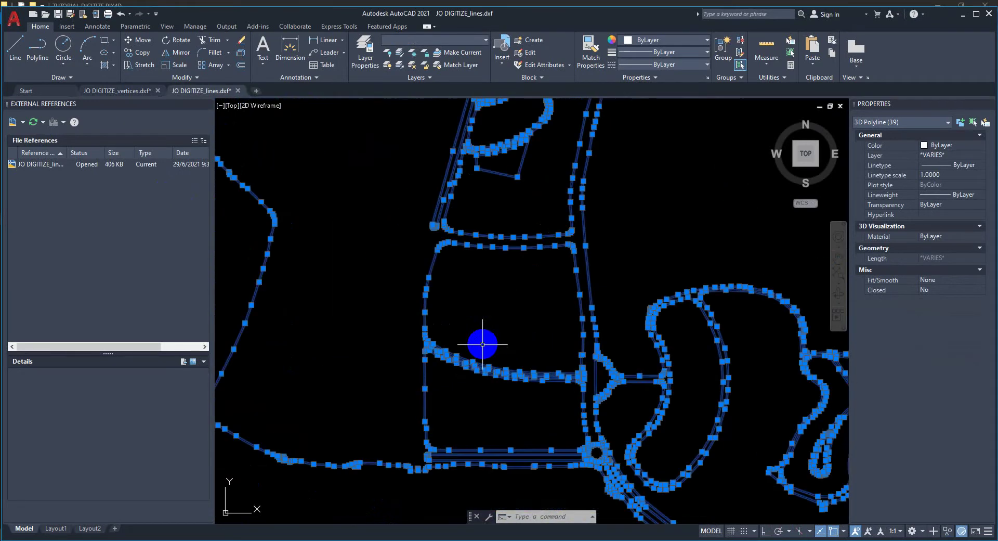
{"action": "scroll", "coordinate": [468, 357], "scroll_direction": "down", "scroll_amount": 5}
{"action": "scroll", "coordinate": [501, 112], "scroll_direction": "up", "scroll_amount": 5}
{"action": "scroll", "coordinate": [482, 316], "scroll_direction": "down", "scroll_amount": 3}
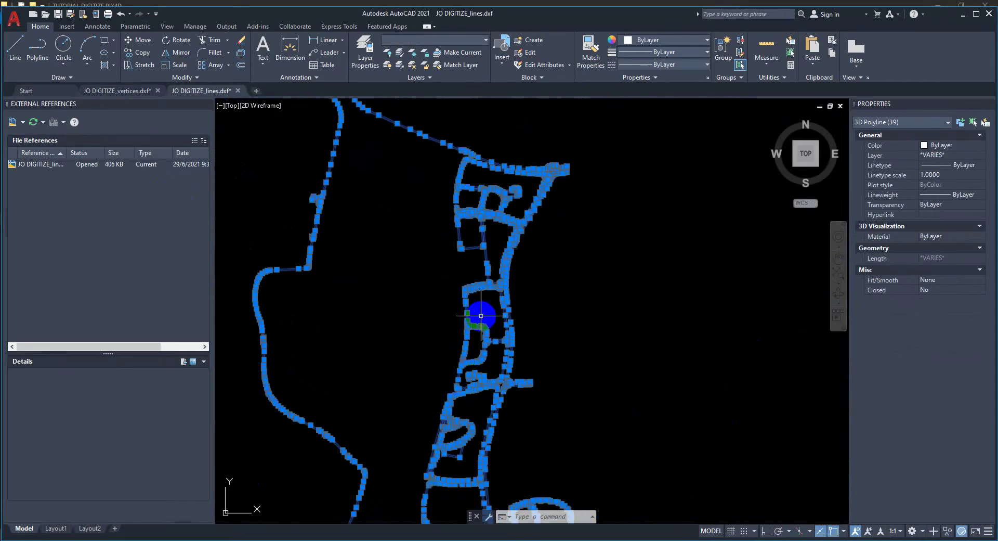
{"action": "scroll", "coordinate": [457, 217], "scroll_direction": "up", "scroll_amount": 3}
{"action": "scroll", "coordinate": [517, 317], "scroll_direction": "up", "scroll_amount": 4}
{"action": "scroll", "coordinate": [529, 313], "scroll_direction": "down", "scroll_amount": 2}
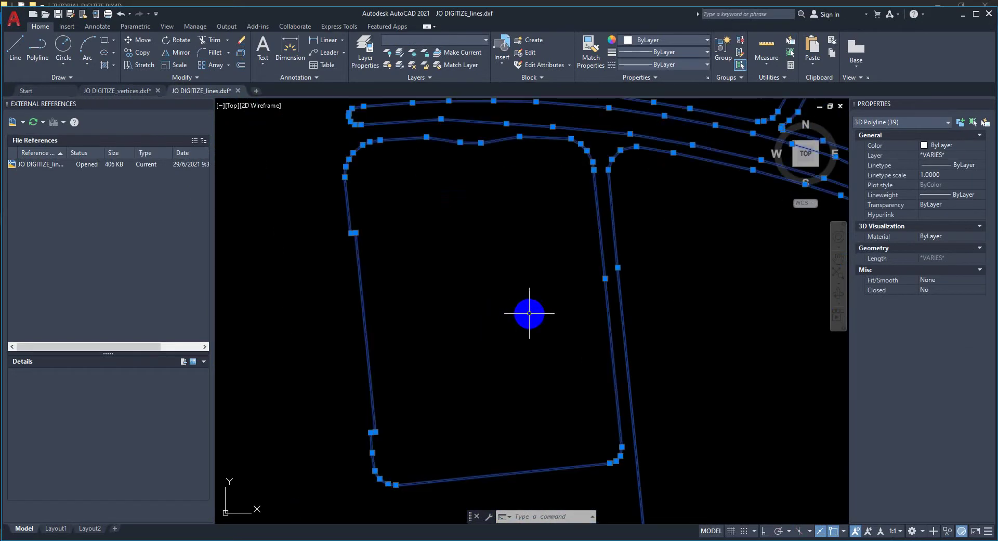
{"action": "scroll", "coordinate": [520, 315], "scroll_direction": "down", "scroll_amount": 3}
{"action": "scroll", "coordinate": [508, 299], "scroll_direction": "down", "scroll_amount": 2}
{"action": "scroll", "coordinate": [510, 245], "scroll_direction": "down", "scroll_amount": 2}
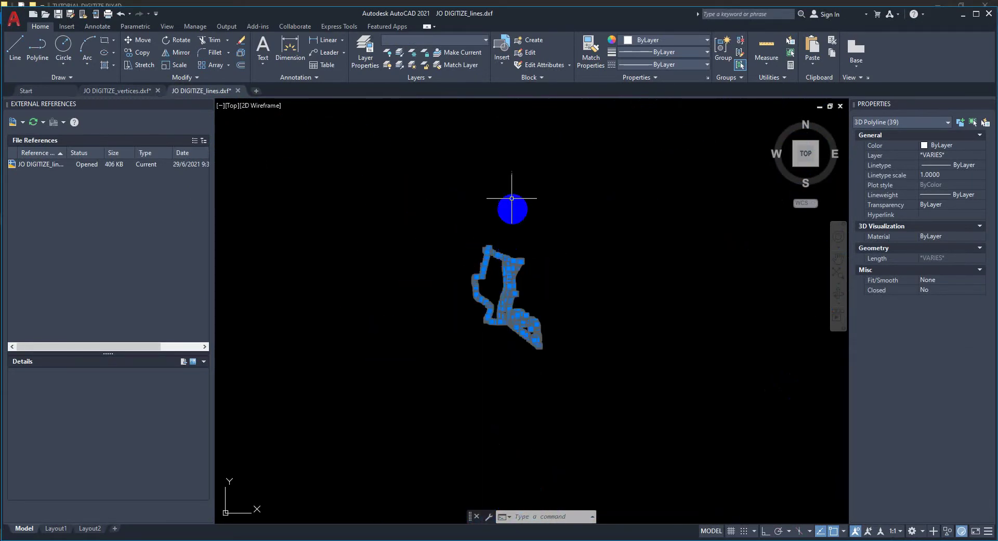
Lock and turn off the OGL layer, then make JO the current layer.
{"action": "left_click", "coordinate": [445, 41]}
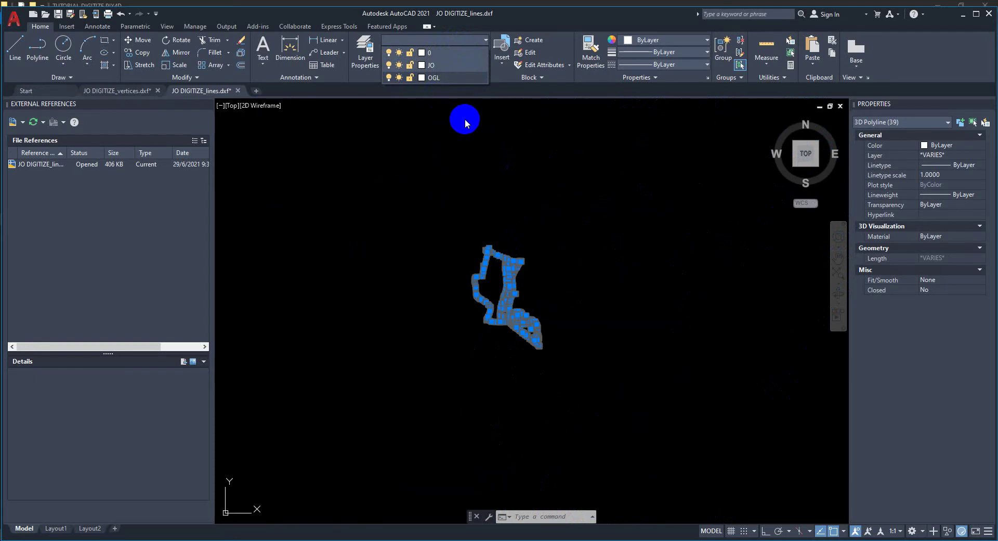
{"action": "left_click", "coordinate": [462, 140]}
{"action": "key", "text": "Escape"}
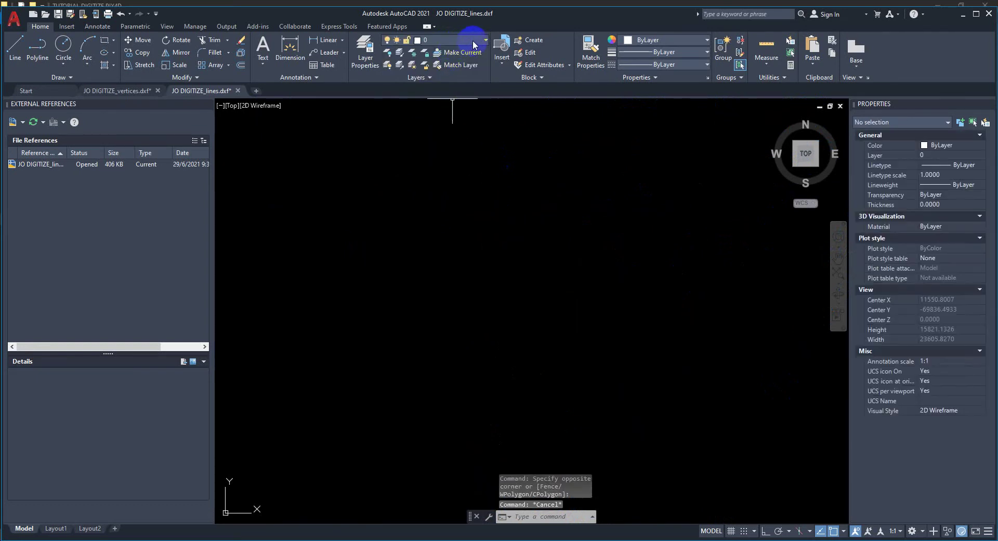
{"action": "left_click", "coordinate": [473, 39]}
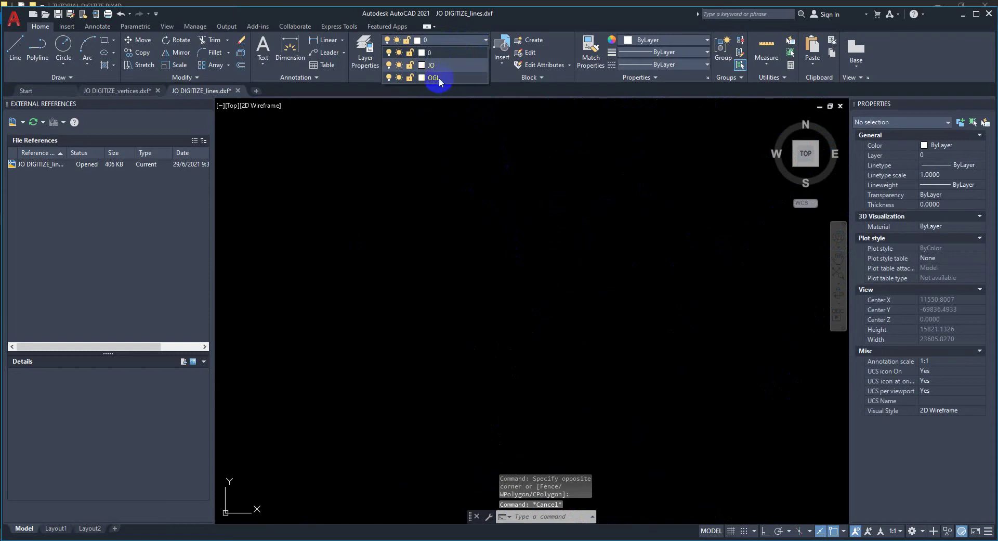
{"action": "left_click", "coordinate": [410, 78]}
{"action": "left_click", "coordinate": [388, 77]}
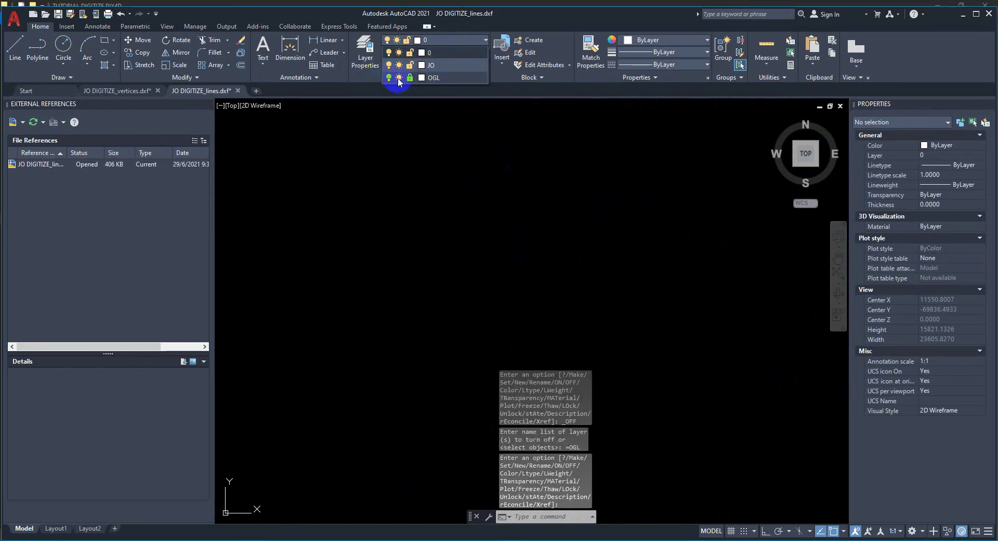
{"action": "left_click", "coordinate": [434, 139]}
{"action": "left_click", "coordinate": [448, 41]}
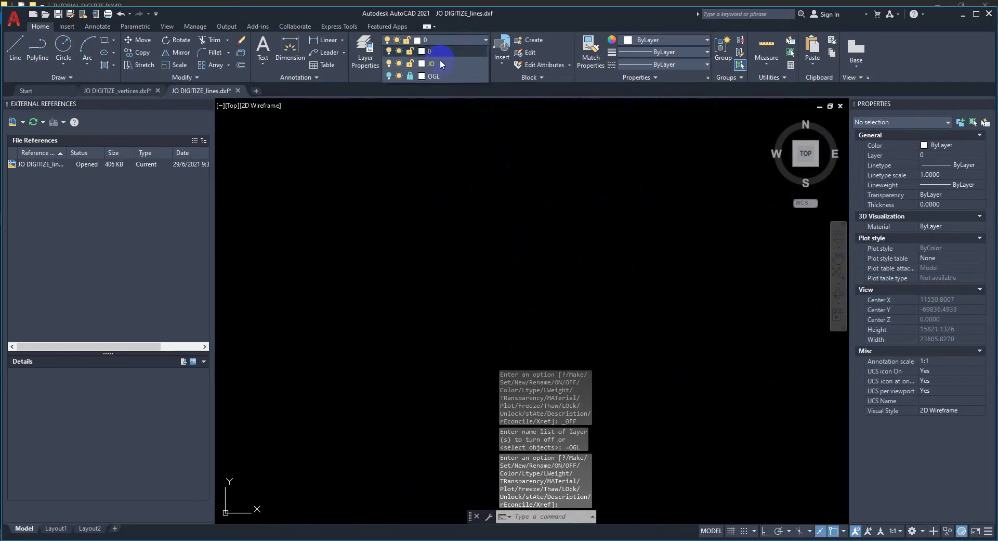
{"action": "left_click", "coordinate": [433, 75]}
Zoom to the drawing extents and unlock the OGL layer.
{"action": "scroll", "coordinate": [442, 185], "scroll_direction": "down", "scroll_amount": 3}
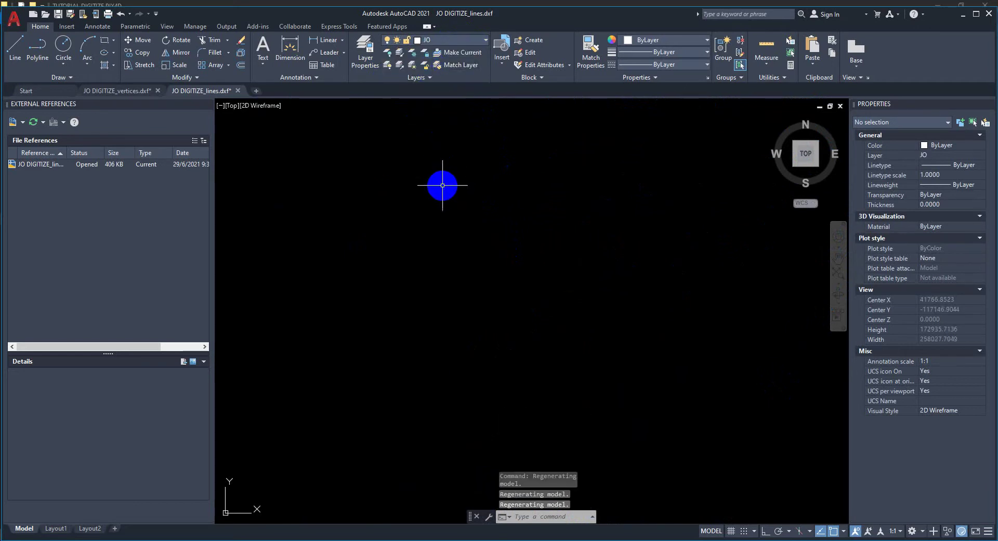
{"action": "scroll", "coordinate": [448, 174], "scroll_direction": "down", "scroll_amount": 3}
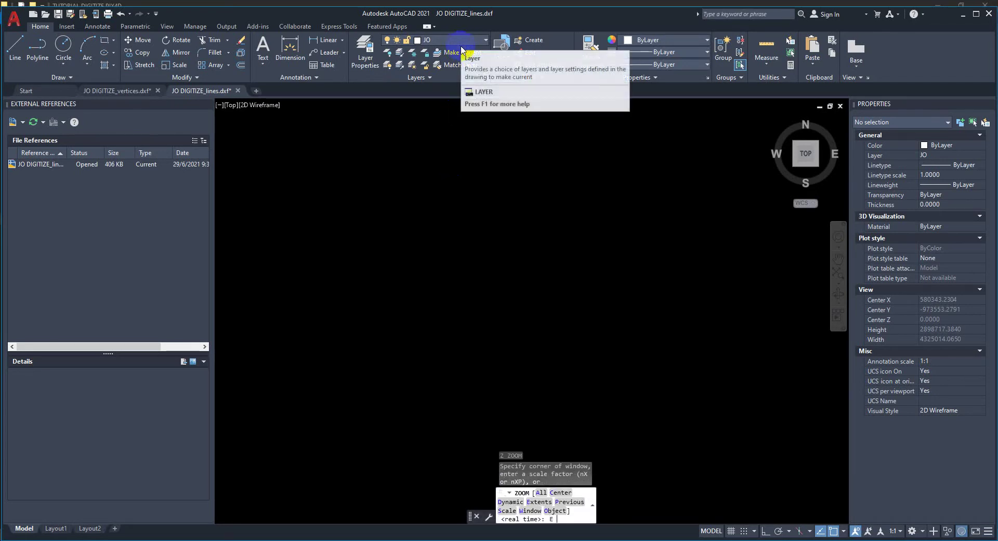
{"action": "type", "text": "z"}
{"action": "key", "text": "Return"}
{"action": "type", "text": "e"}
{"action": "key", "text": "Return"}
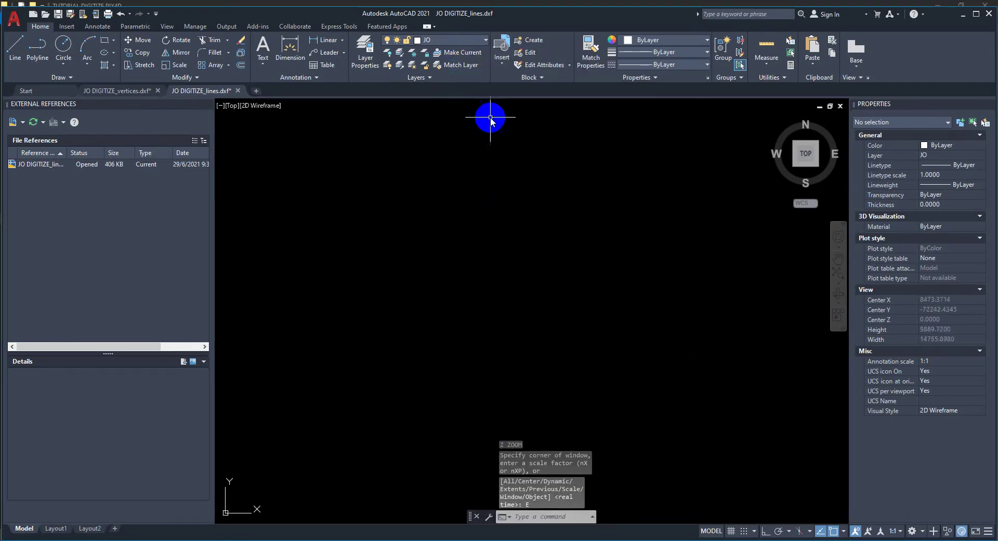
{"action": "left_click", "coordinate": [452, 39]}
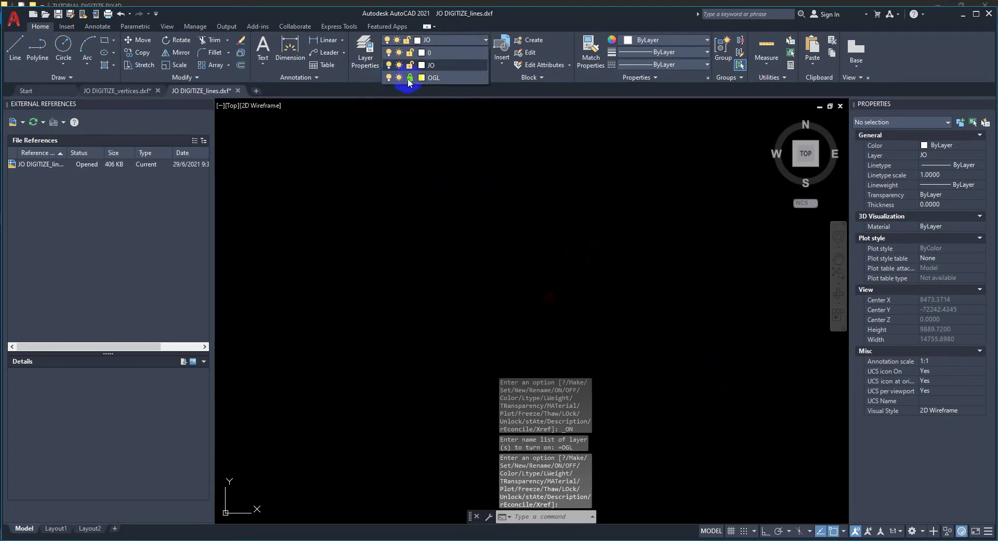
{"action": "left_click", "coordinate": [411, 78]}
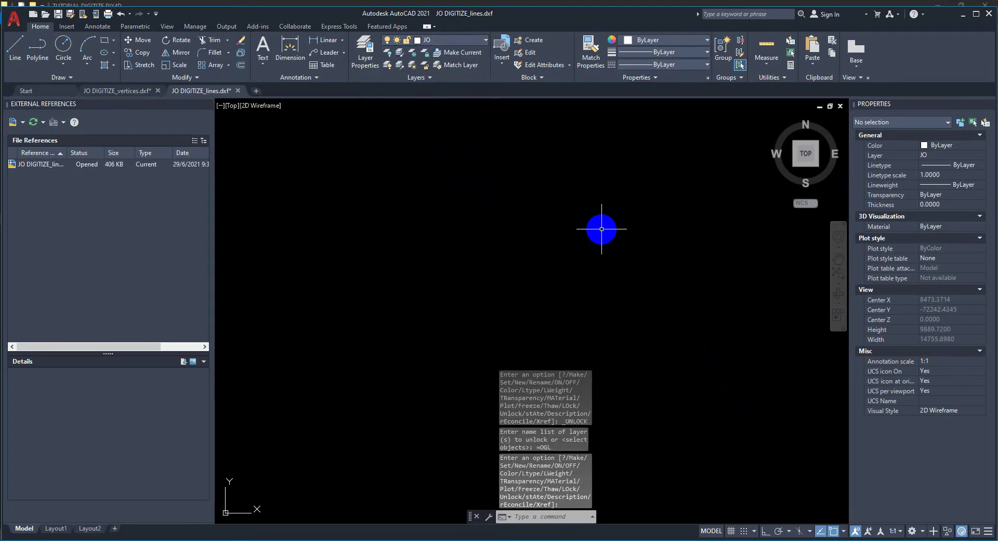
{"action": "type", "text": "Z"}
{"action": "key", "text": "Return"}
{"action": "key", "text": "Escape"}
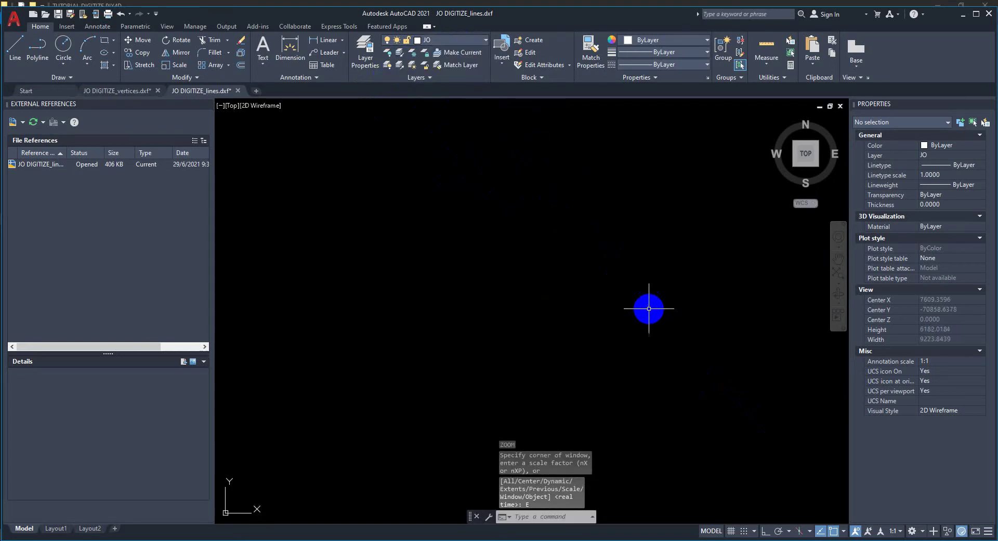
Select all the road polylines and preview a new colour for them.
{"action": "left_click", "coordinate": [742, 430]}
{"action": "left_click", "coordinate": [359, 130]}
{"action": "left_click", "coordinate": [775, 492]}
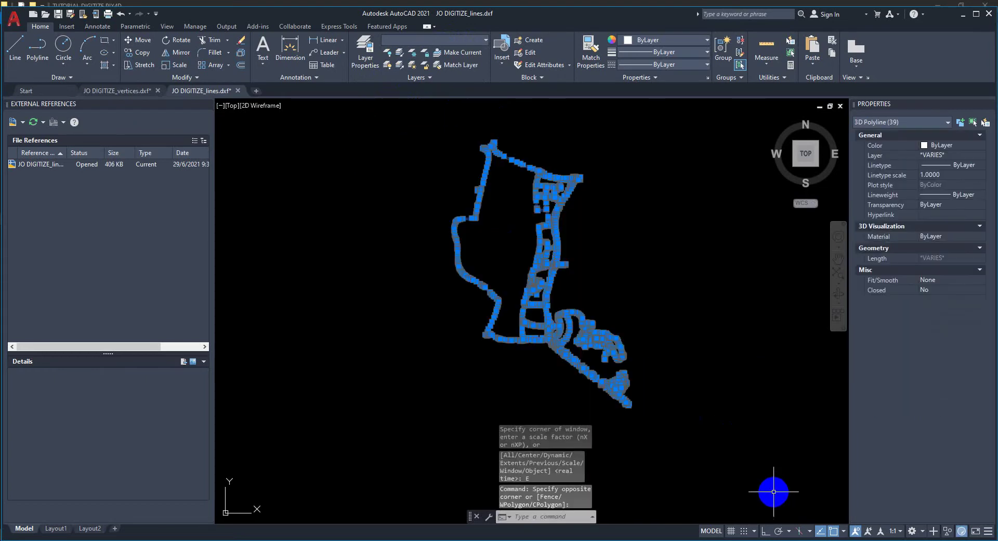
{"action": "left_click", "coordinate": [368, 113]}
{"action": "left_click", "coordinate": [633, 43]}
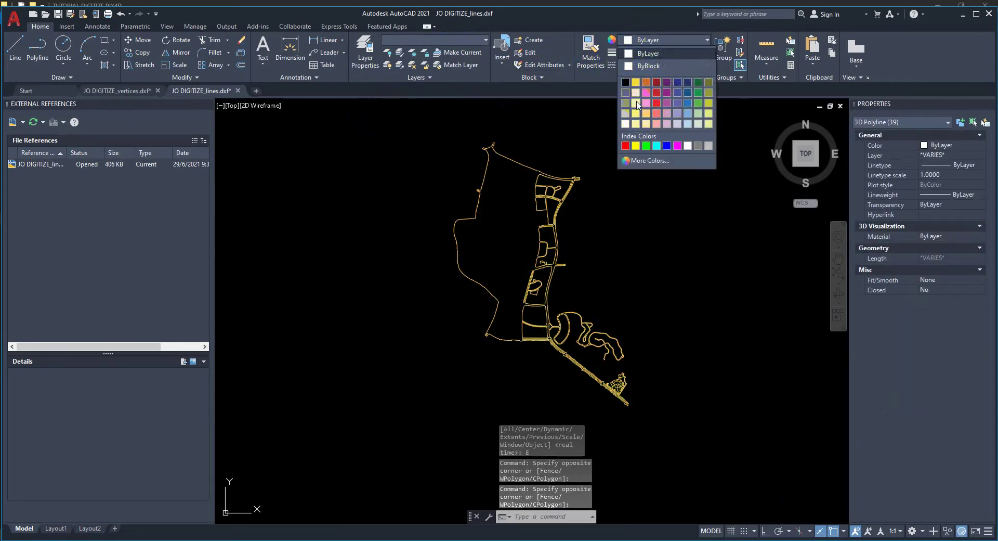
Set layer JO to colour 50 and layer OGL to colour 82, and turn OGL off.
{"action": "key", "text": "Escape"}
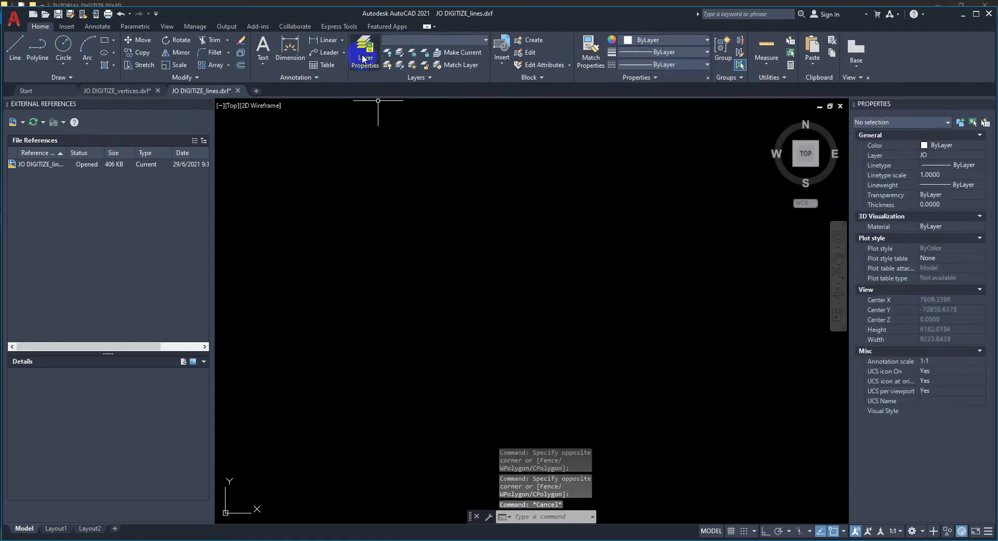
{"action": "left_click", "coordinate": [365, 54]}
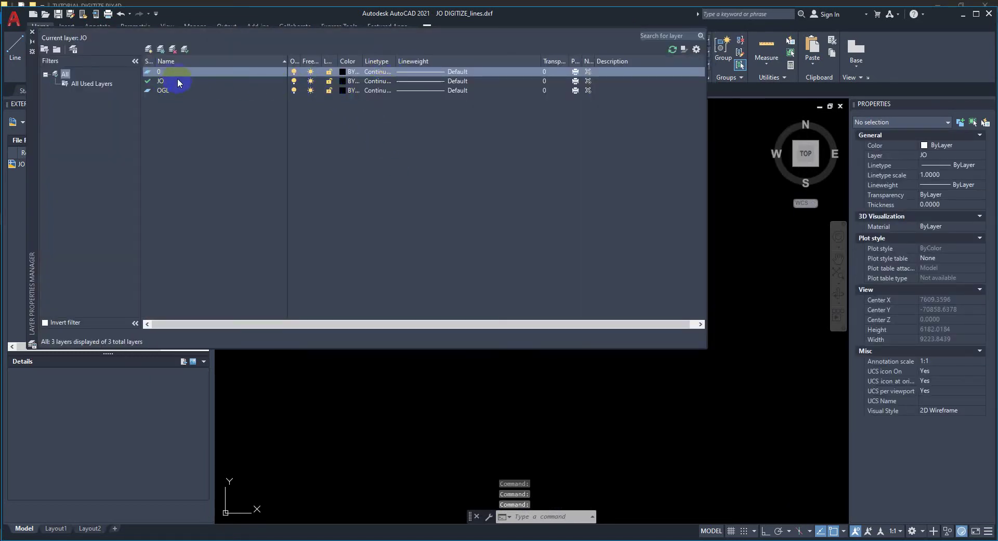
{"action": "left_click", "coordinate": [343, 81]}
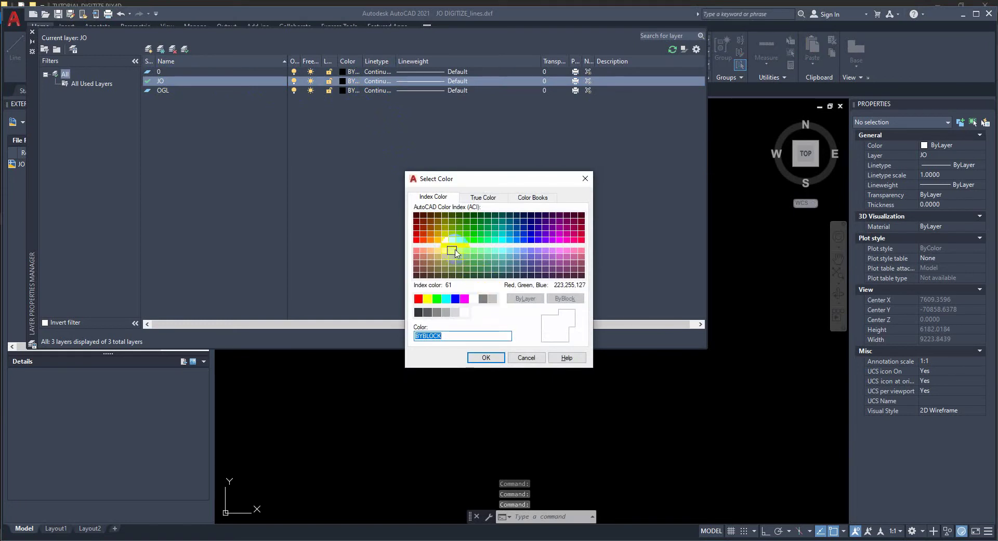
{"action": "left_click", "coordinate": [446, 241]}
{"action": "left_click", "coordinate": [486, 357]}
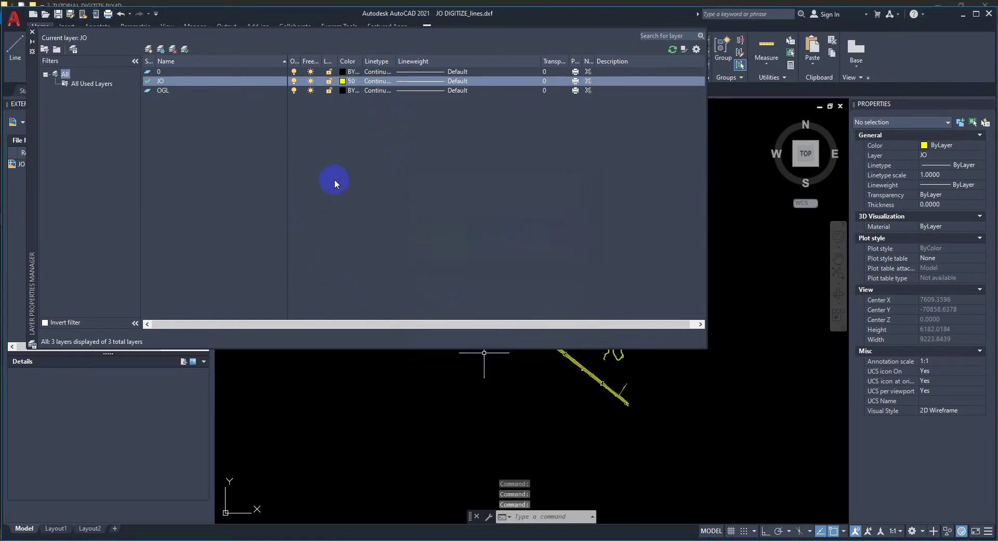
{"action": "left_click", "coordinate": [342, 90]}
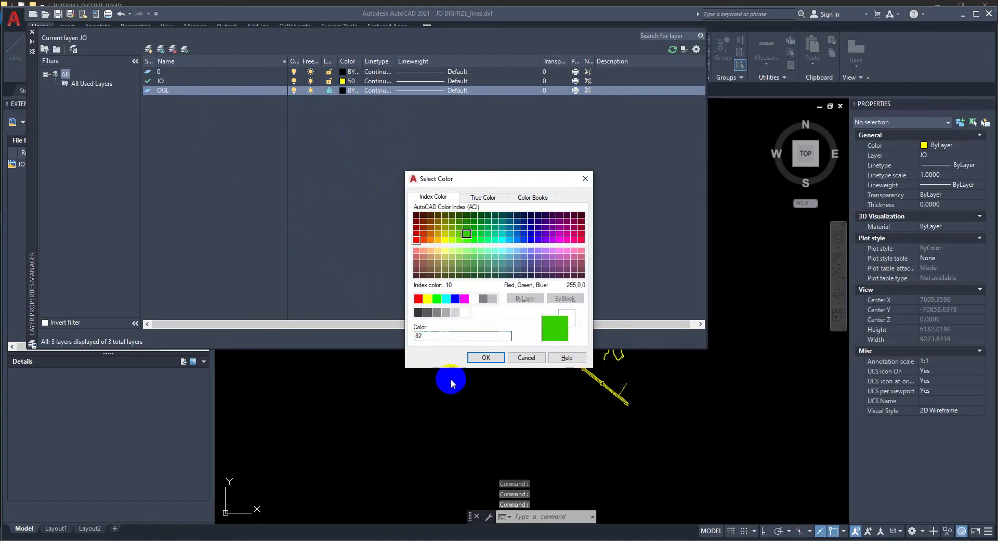
{"action": "left_click", "coordinate": [486, 357]}
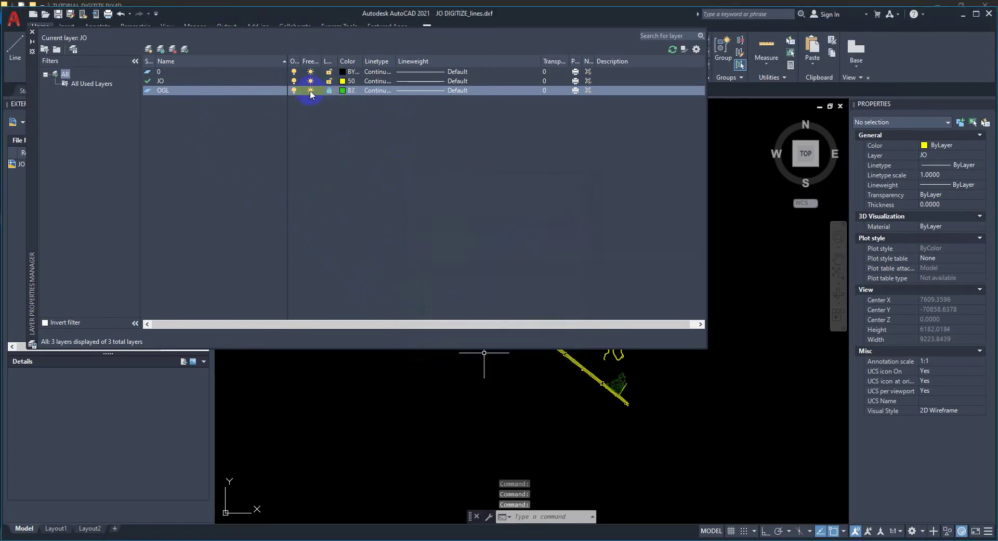
{"action": "left_click", "coordinate": [293, 90]}
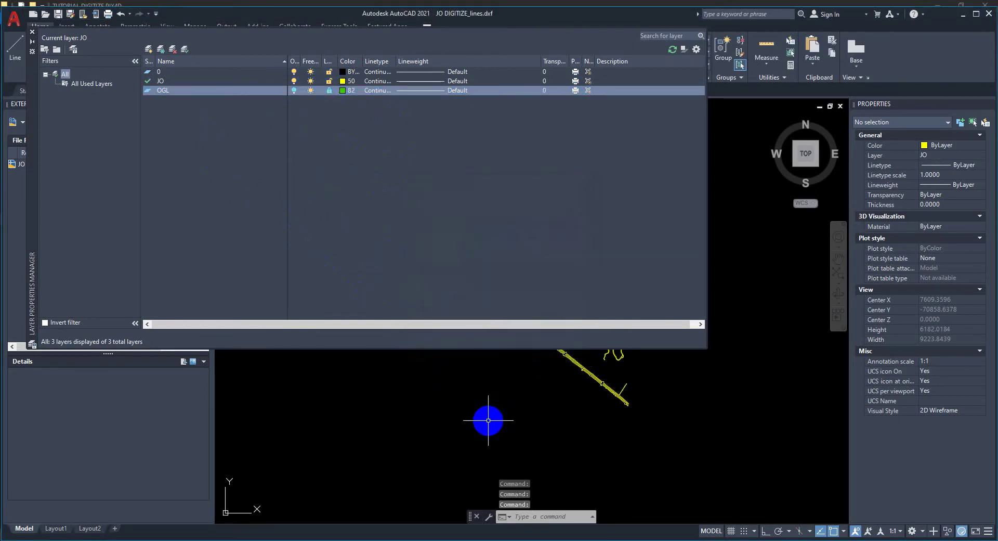
{"action": "left_click", "coordinate": [488, 419]}
Crossing-select all 38 3D polylines and inspect the inner polyline up close.
{"action": "left_click", "coordinate": [32, 33]}
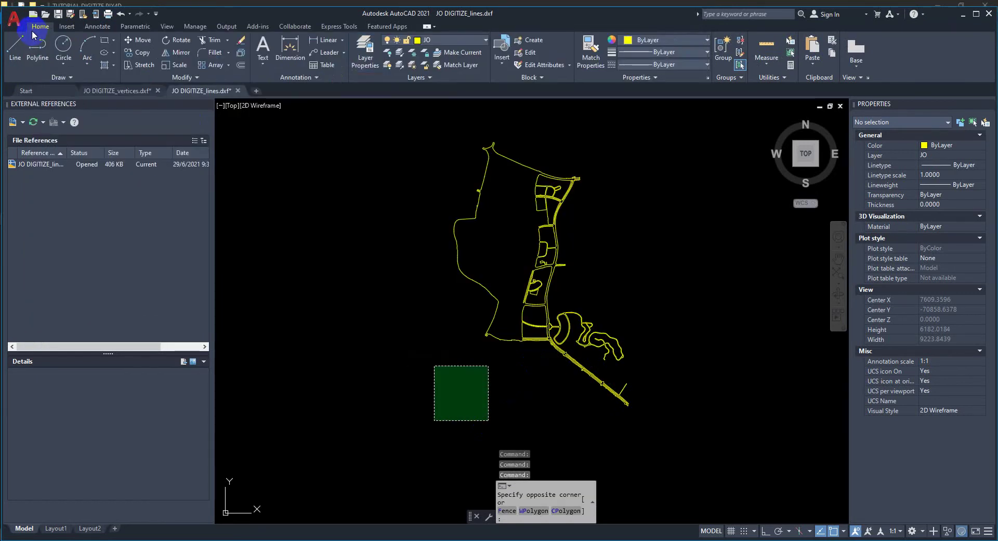
{"action": "key", "text": "Escape"}
{"action": "left_click", "coordinate": [530, 419]}
{"action": "left_click", "coordinate": [616, 431]}
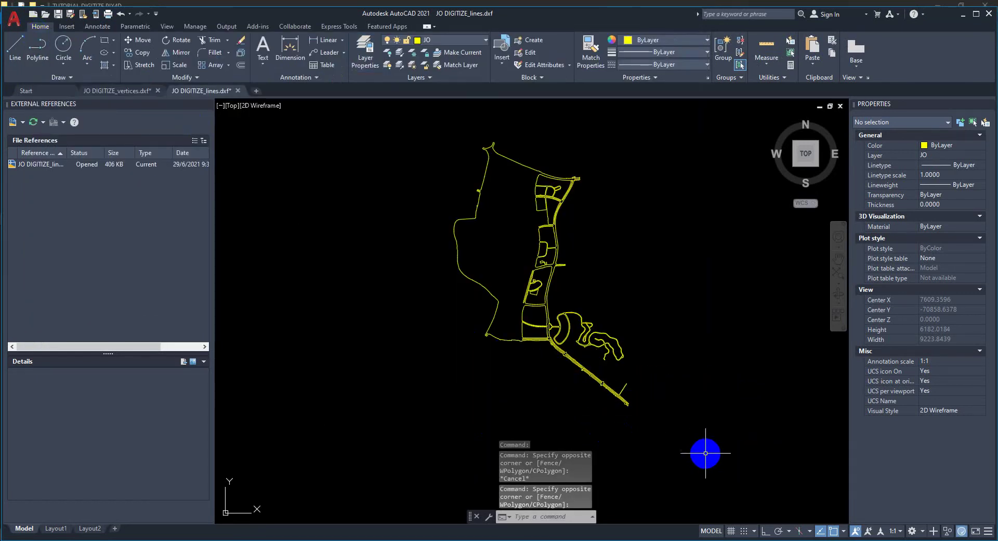
{"action": "left_click", "coordinate": [715, 458]}
{"action": "left_click", "coordinate": [427, 139]}
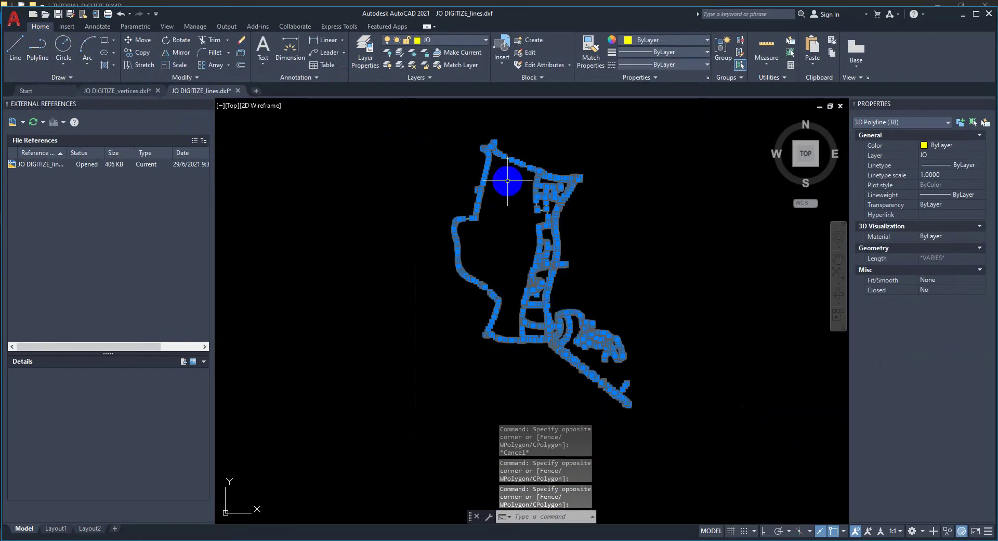
{"action": "scroll", "coordinate": [525, 177], "scroll_direction": "up", "scroll_amount": 4}
{"action": "scroll", "coordinate": [615, 160], "scroll_direction": "up", "scroll_amount": 2}
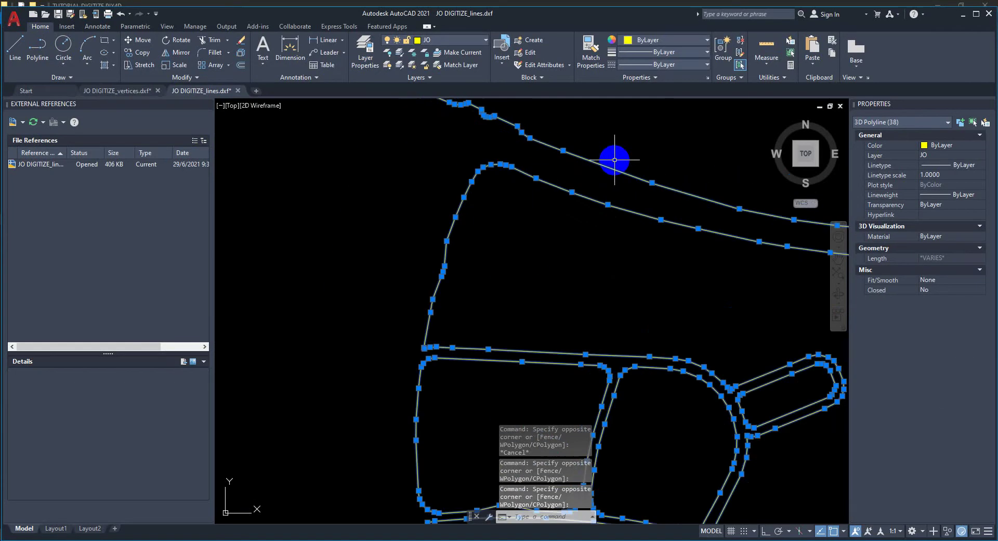
{"action": "key", "text": "Escape"}
{"action": "left_click", "coordinate": [586, 197]}
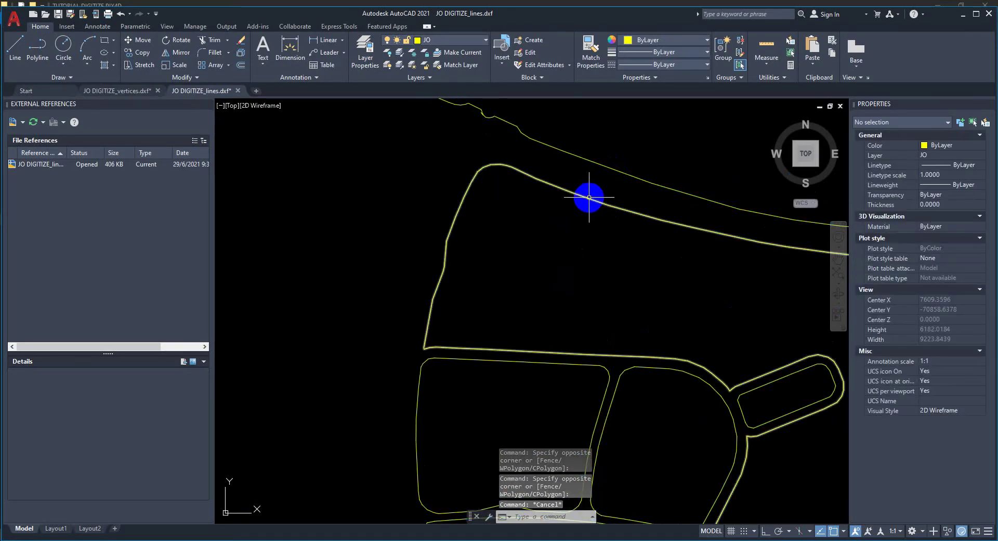
{"action": "scroll", "coordinate": [528, 240], "scroll_direction": "down", "scroll_amount": 3}
{"action": "scroll", "coordinate": [470, 239], "scroll_direction": "up", "scroll_amount": 2}
{"action": "key", "text": "Escape"}
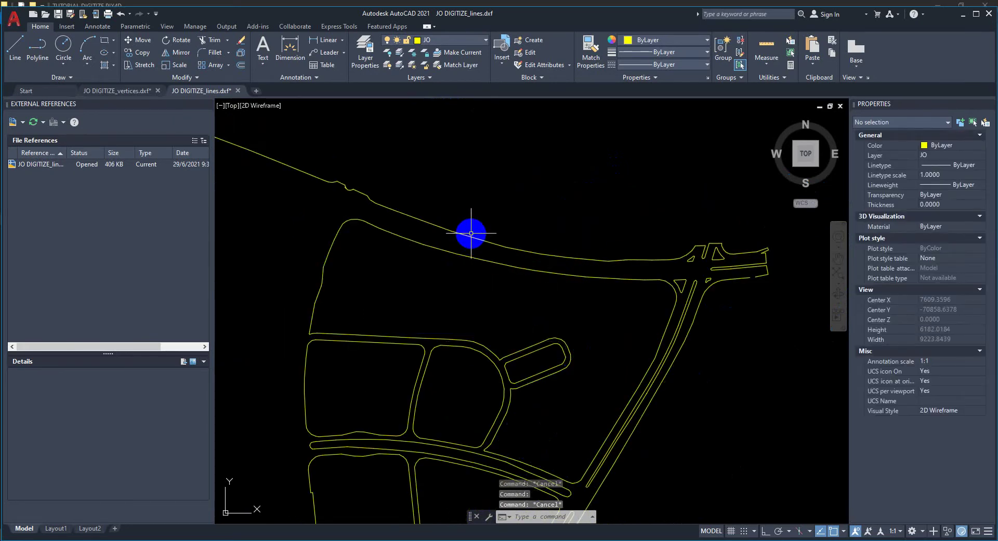
{"action": "scroll", "coordinate": [504, 231], "scroll_direction": "down", "scroll_amount": 3}
Crossing-select all 38 polylines again and copy them to the clipboard.
{"action": "left_click", "coordinate": [651, 473]}
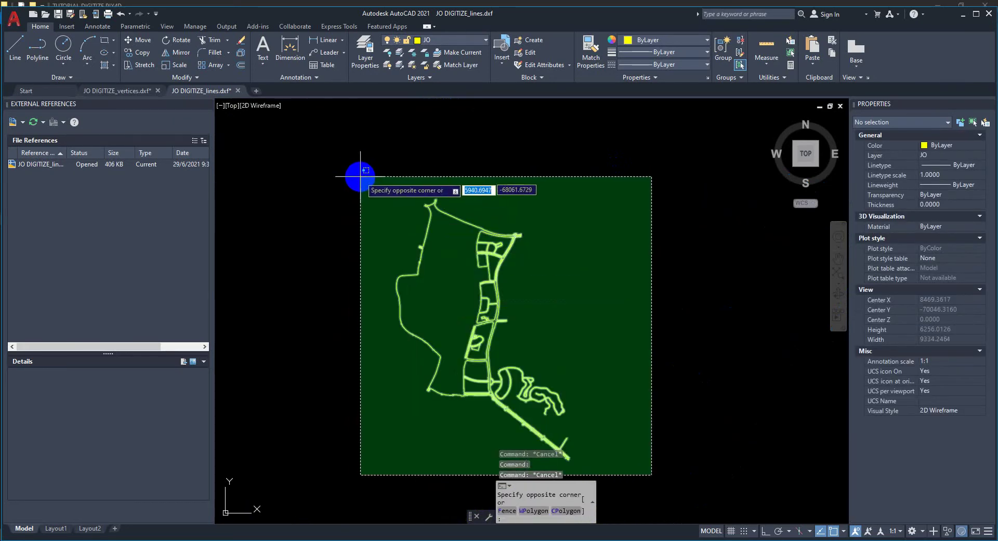
{"action": "left_click", "coordinate": [360, 176]}
{"action": "scroll", "coordinate": [494, 226], "scroll_direction": "up", "scroll_amount": 4}
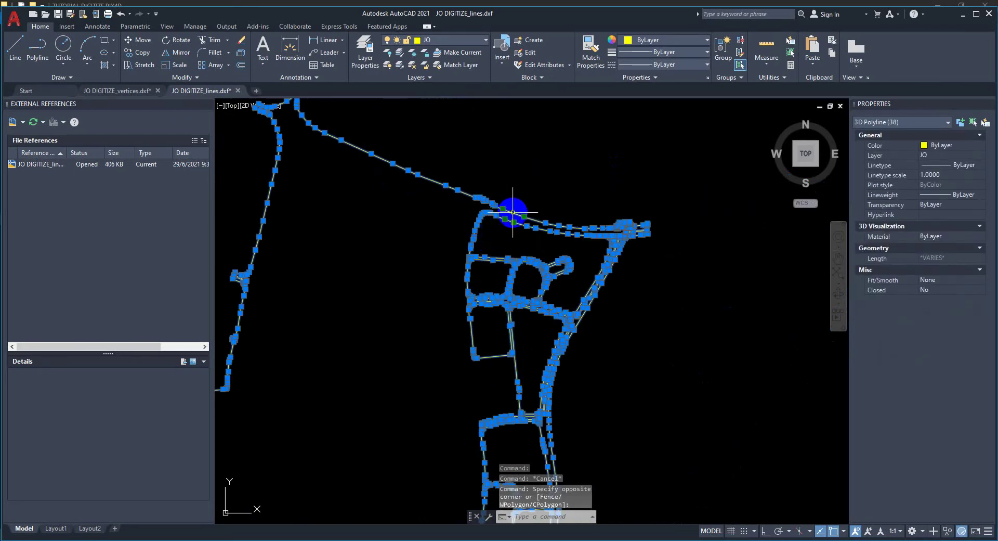
{"action": "right_click", "coordinate": [512, 213]}
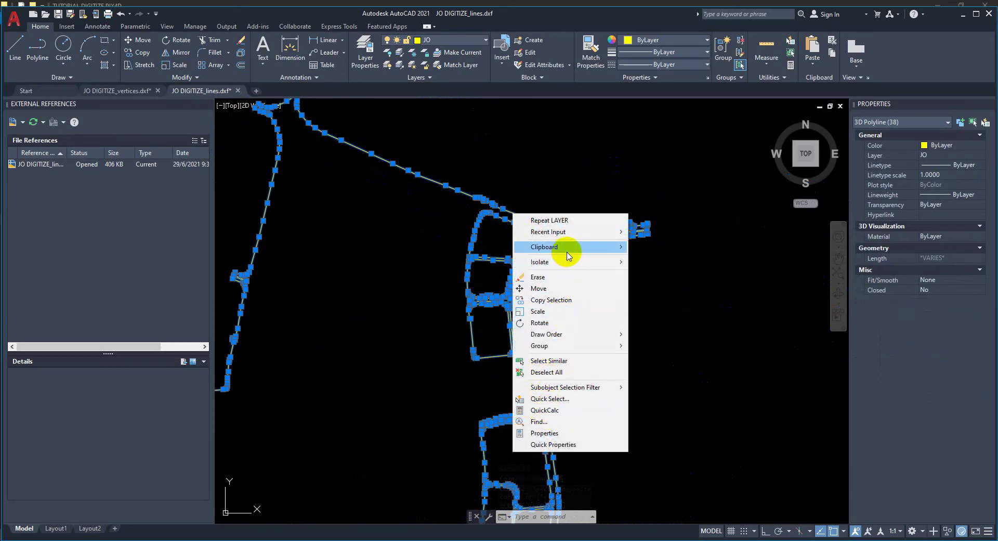
{"action": "mouse_move", "coordinate": [545, 247]}
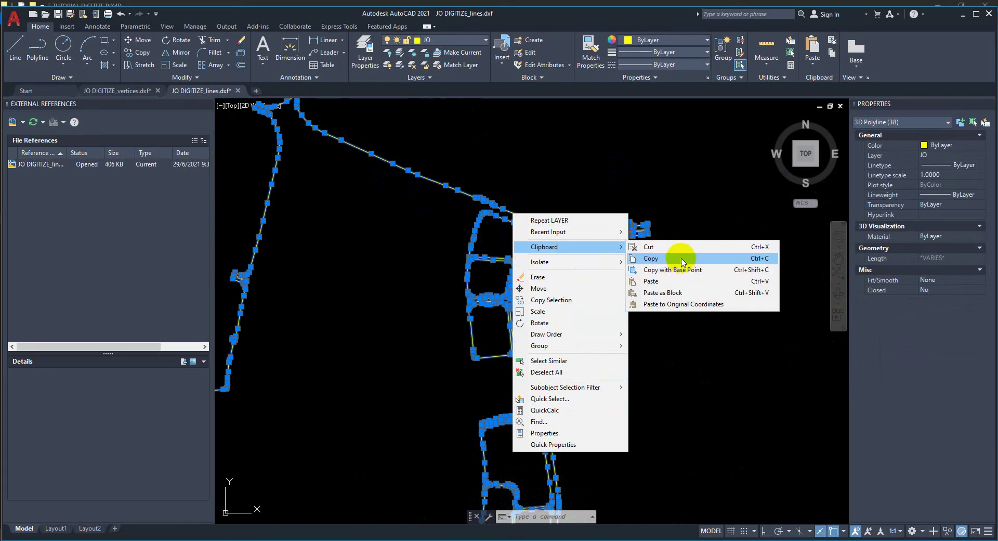
{"action": "left_click", "coordinate": [678, 258]}
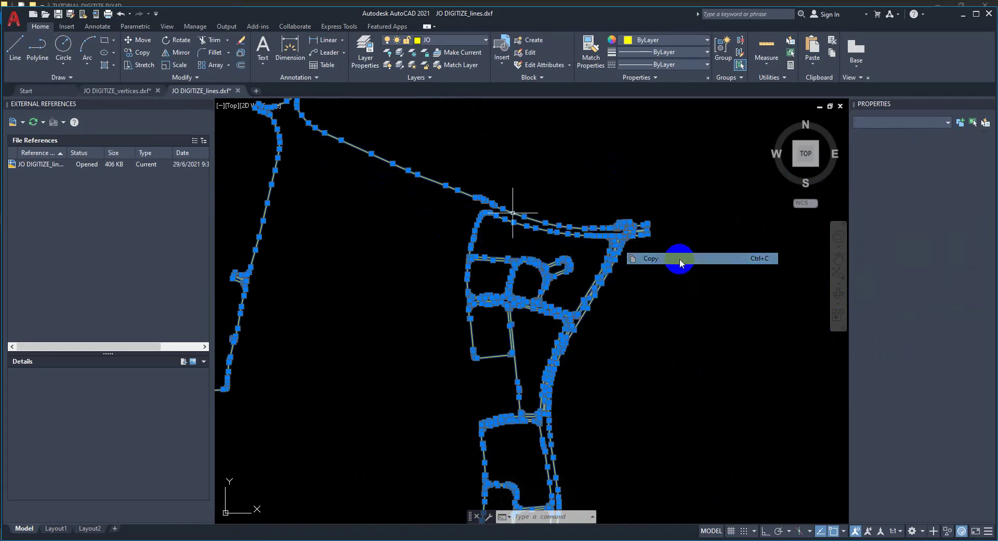
Paste the polylines into JO DIGITIZE_vertices.dxf at their original coordinates.
{"action": "left_click", "coordinate": [130, 93]}
{"action": "right_click", "coordinate": [592, 240]}
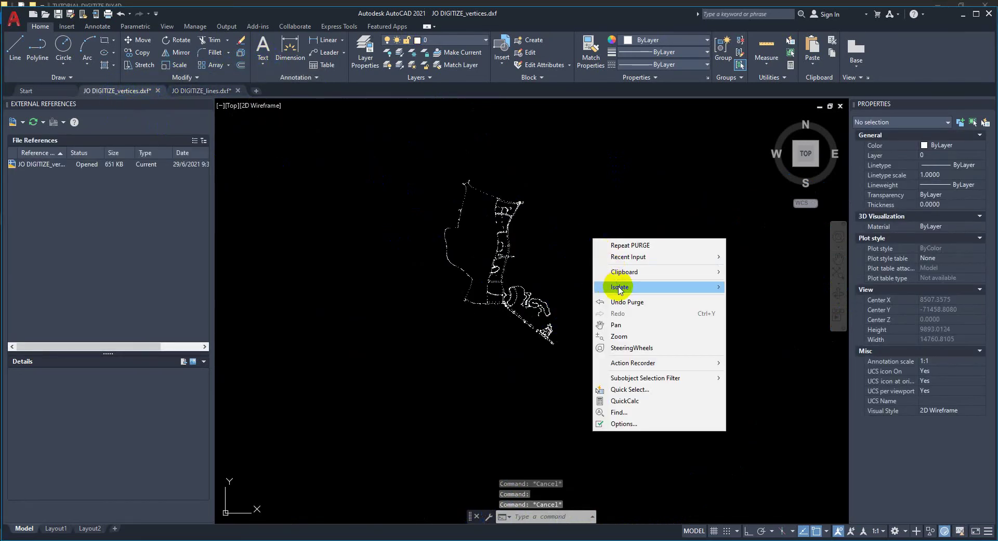
{"action": "mouse_move", "coordinate": [624, 272]}
{"action": "left_click", "coordinate": [761, 329]}
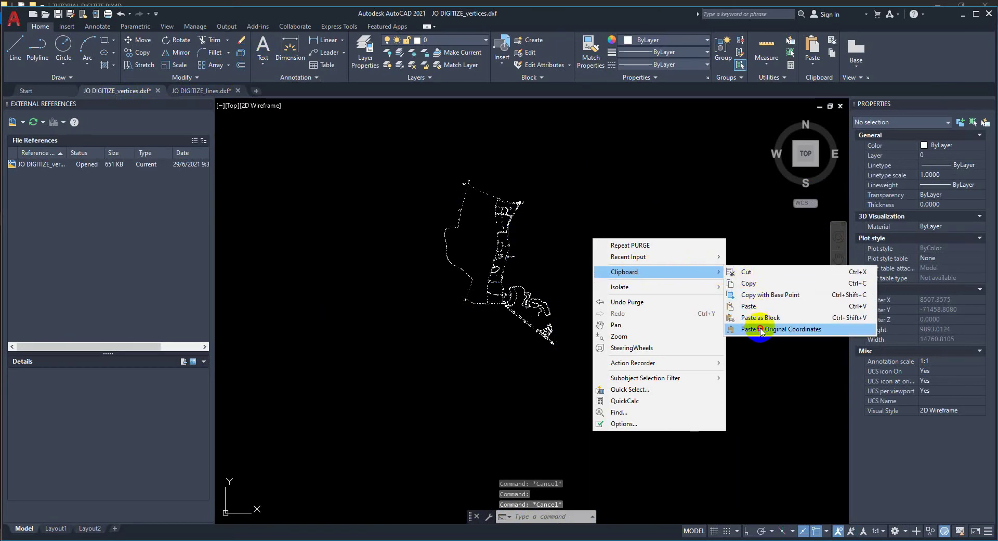
Zoom in to check a line-bend point against the pasted polylines.
{"action": "scroll", "coordinate": [486, 428], "scroll_direction": "up", "scroll_amount": 5}
{"action": "scroll", "coordinate": [479, 274], "scroll_direction": "up", "scroll_amount": 5}
{"action": "scroll", "coordinate": [556, 323], "scroll_direction": "up", "scroll_amount": 5}
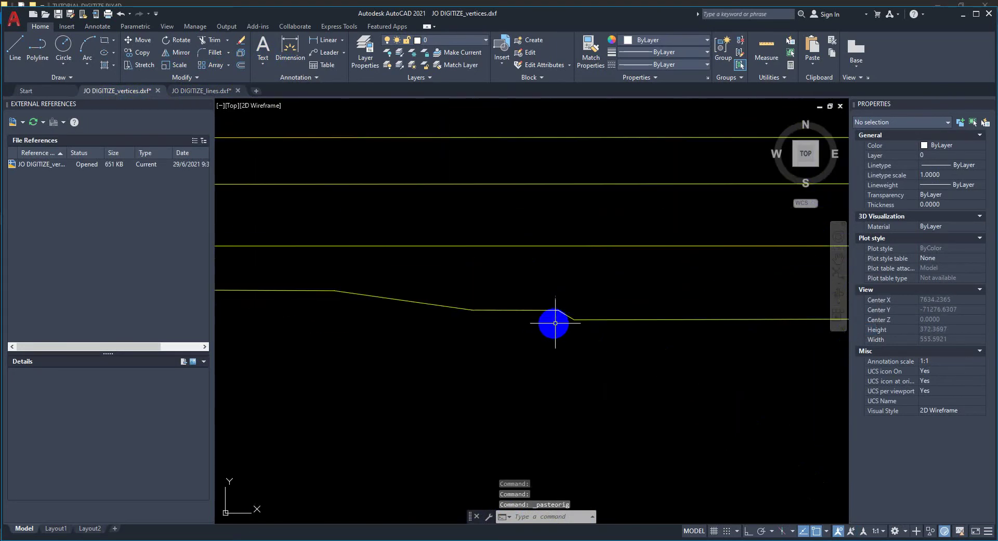
{"action": "scroll", "coordinate": [555, 323], "scroll_direction": "up", "scroll_amount": 3}
{"action": "left_click", "coordinate": [527, 254]}
{"action": "left_click", "coordinate": [595, 335]}
{"action": "scroll", "coordinate": [573, 306], "scroll_direction": "up", "scroll_amount": 4}
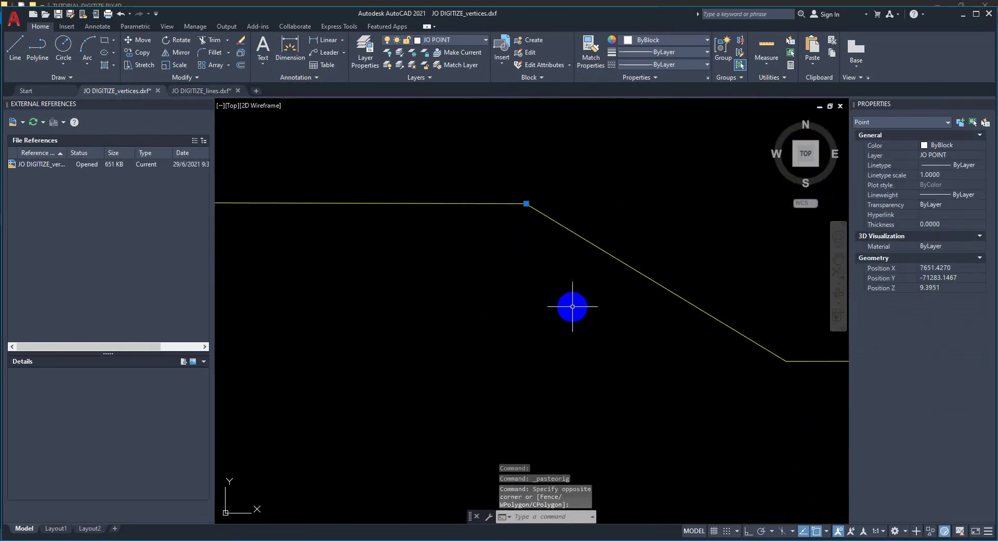
{"action": "scroll", "coordinate": [573, 306], "scroll_direction": "down", "scroll_amount": 3}
{"action": "key", "text": "Escape"}
{"action": "left_click", "coordinate": [533, 286]}
Choose the circled-X point style and replace the 5.0000 point size with 0.2.
{"action": "key", "text": "Escape"}
{"action": "scroll", "coordinate": [624, 219], "scroll_direction": "down", "scroll_amount": 2}
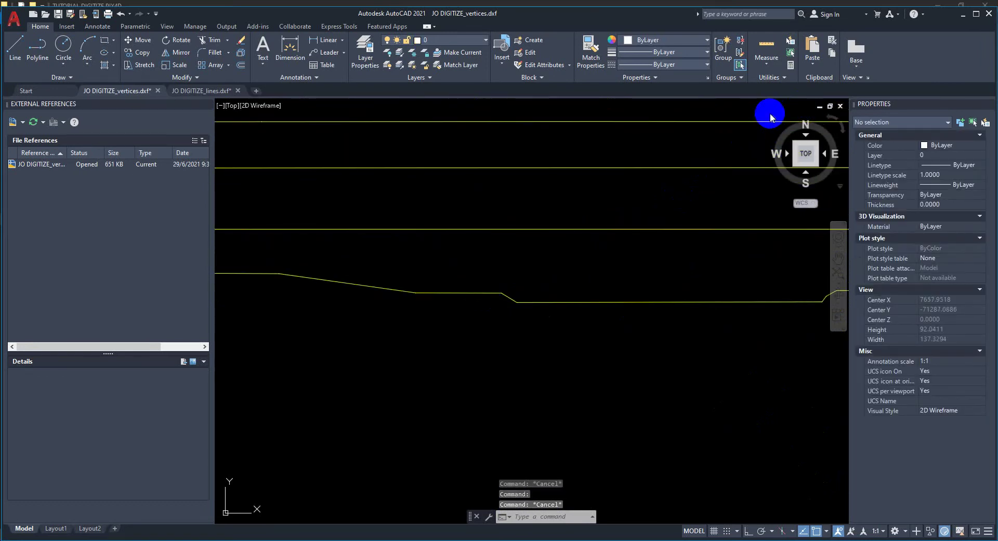
{"action": "left_click", "coordinate": [785, 81]}
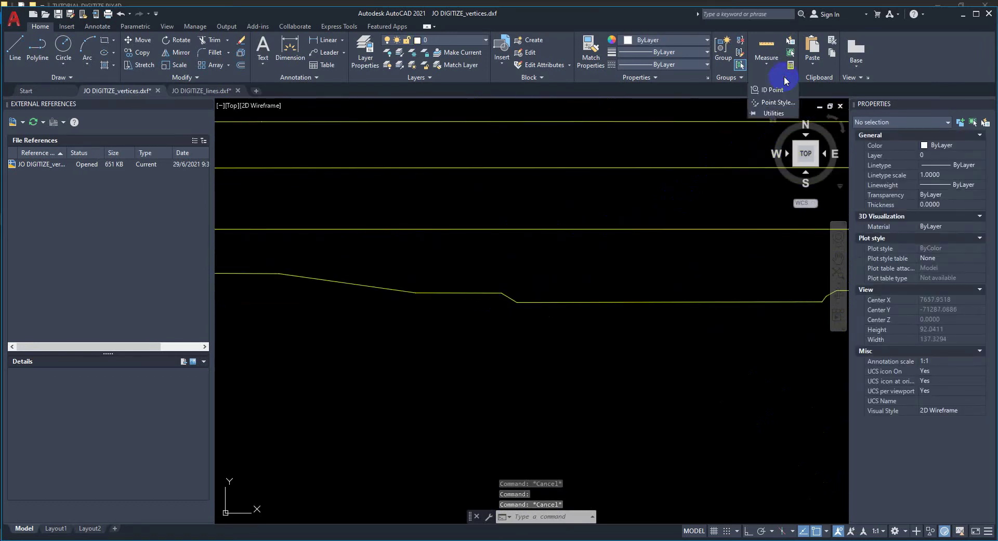
{"action": "left_click", "coordinate": [777, 103]}
{"action": "left_click", "coordinate": [525, 227]}
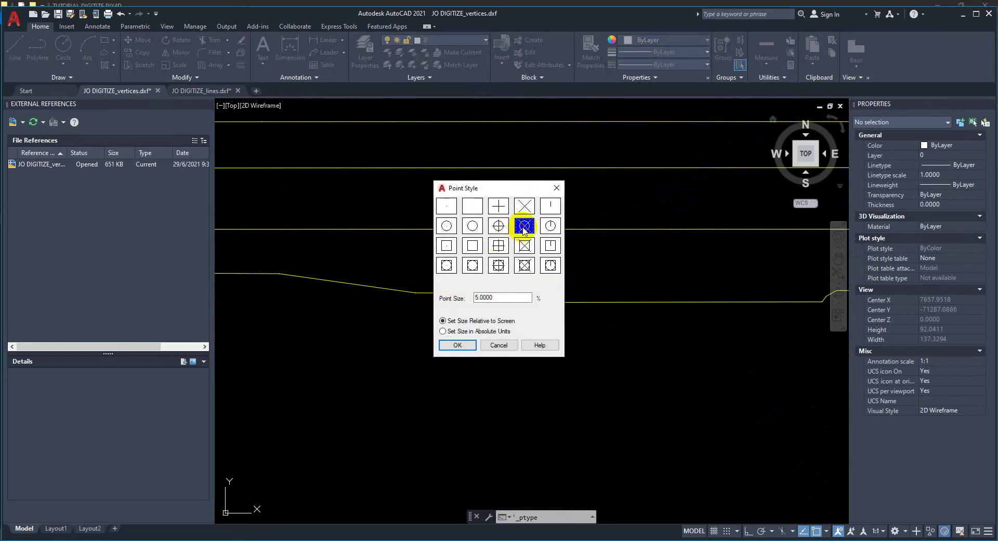
{"action": "left_click_drag", "start_coordinate": [501, 302], "coordinate": [440, 300]}
{"action": "type", "text": "0"}
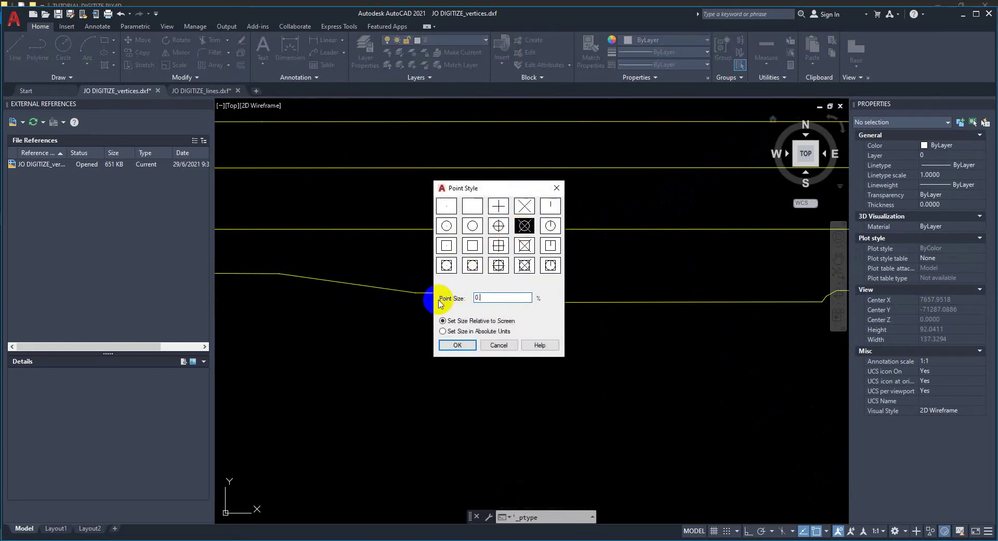
{"action": "key", "text": "Return"}
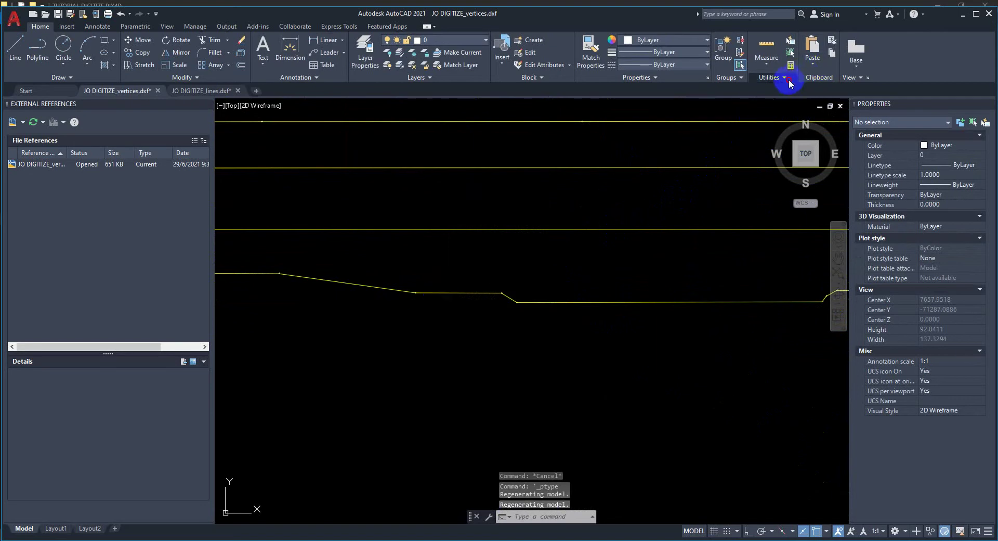
Set the point size to absolute units and confirm the point style.
{"action": "left_click", "coordinate": [788, 77]}
{"action": "left_click", "coordinate": [774, 106]}
{"action": "left_click", "coordinate": [444, 328]}
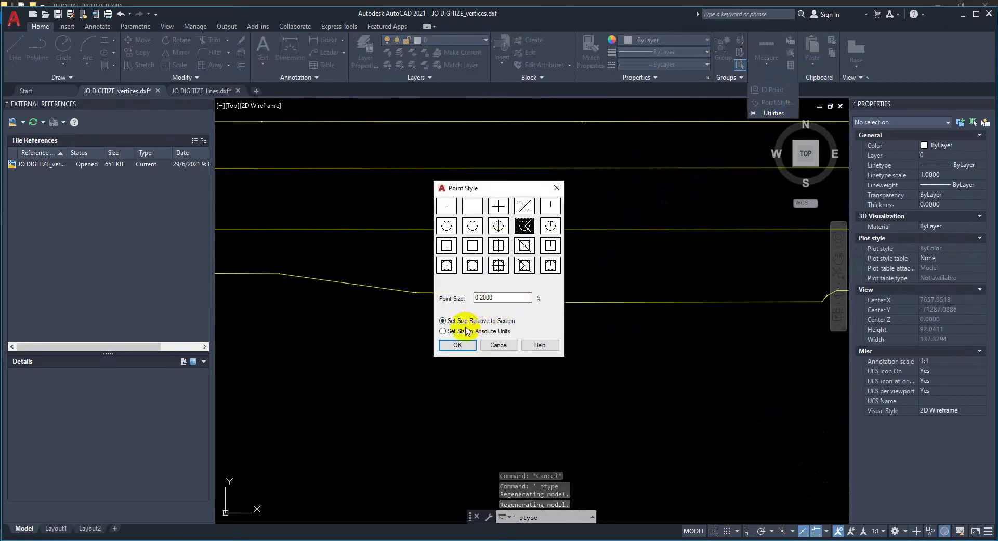
{"action": "left_click", "coordinate": [458, 342]}
{"action": "scroll", "coordinate": [499, 299], "scroll_direction": "up", "scroll_amount": 3}
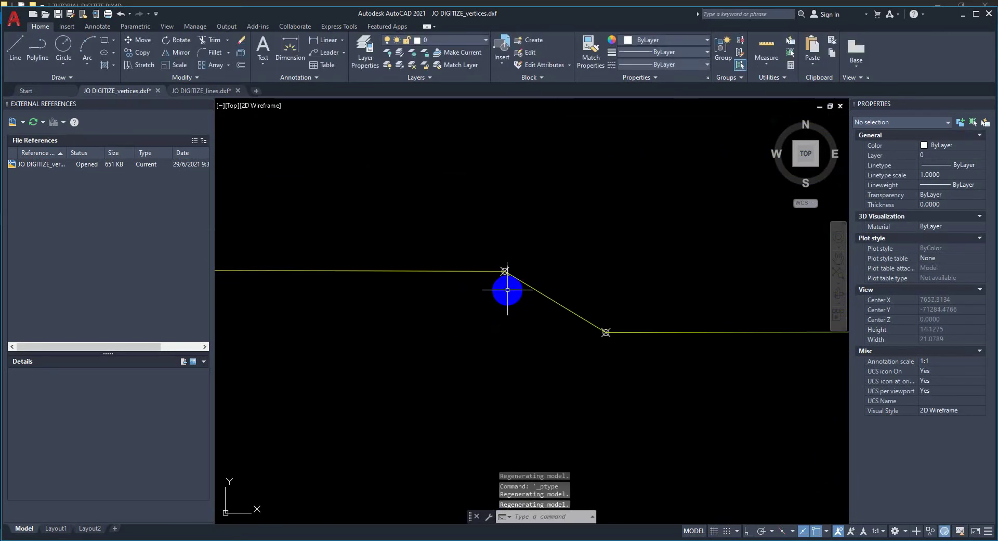
{"action": "scroll", "coordinate": [489, 286], "scroll_direction": "up", "scroll_amount": 2}
{"action": "scroll", "coordinate": [452, 283], "scroll_direction": "down", "scroll_amount": 5}
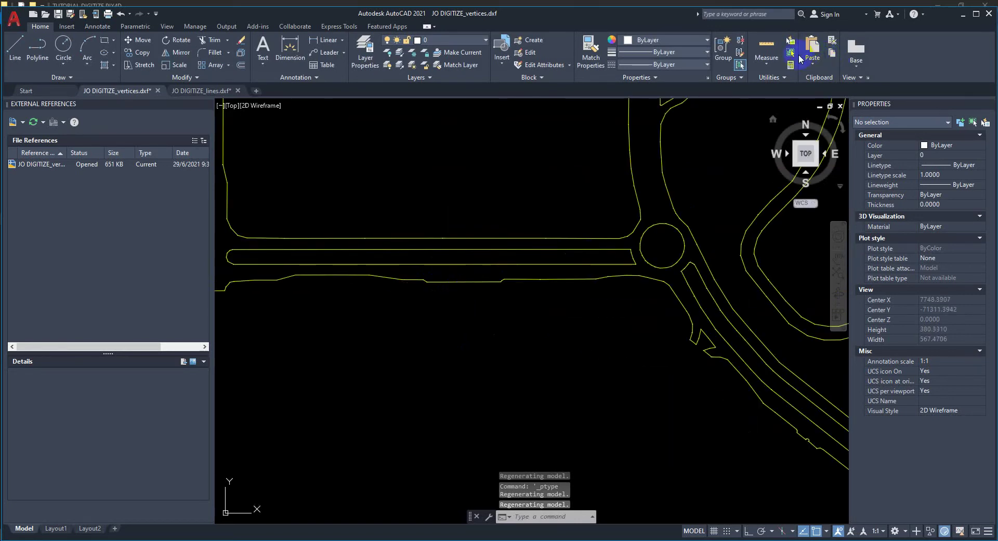
Reapply the point display style with the new point size so vertices show X markers.
{"action": "left_click", "coordinate": [785, 81]}
{"action": "left_click", "coordinate": [774, 102]}
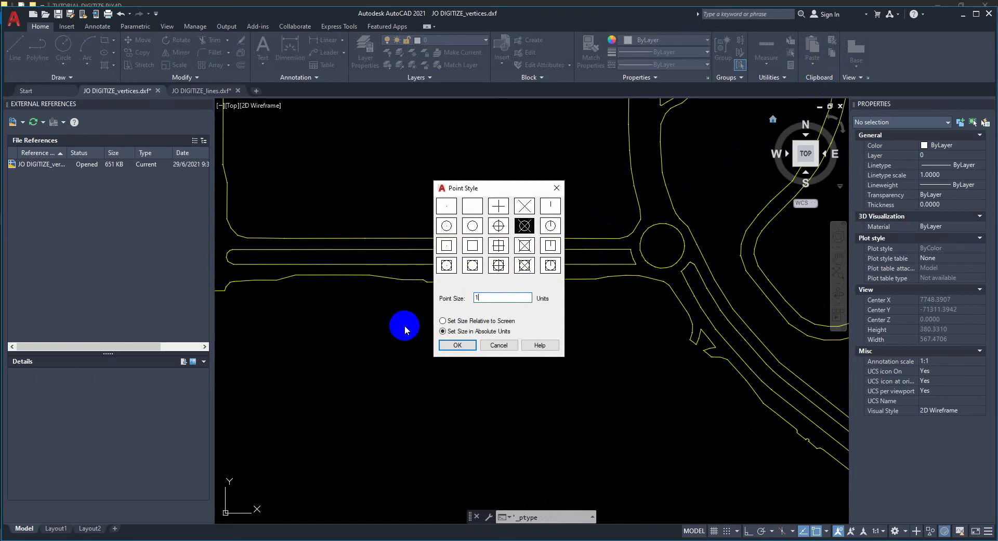
{"action": "left_click", "coordinate": [458, 346]}
Zoom into the lower-right road loop until the X markers on each vertex are visible.
{"action": "scroll", "coordinate": [501, 301], "scroll_direction": "down", "scroll_amount": 3}
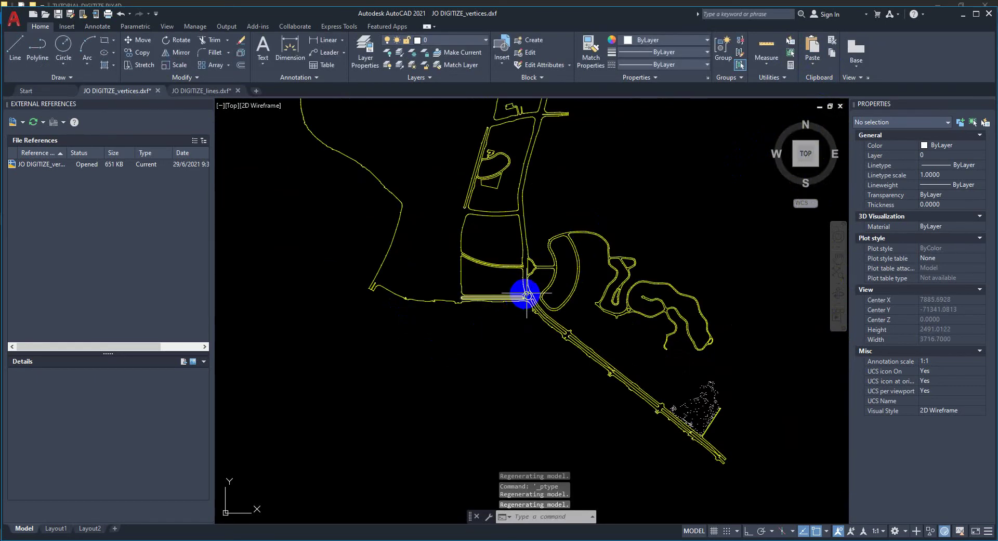
{"action": "scroll", "coordinate": [524, 298], "scroll_direction": "up", "scroll_amount": 5}
{"action": "scroll", "coordinate": [575, 260], "scroll_direction": "down", "scroll_amount": 5}
{"action": "scroll", "coordinate": [575, 352], "scroll_direction": "up", "scroll_amount": 5}
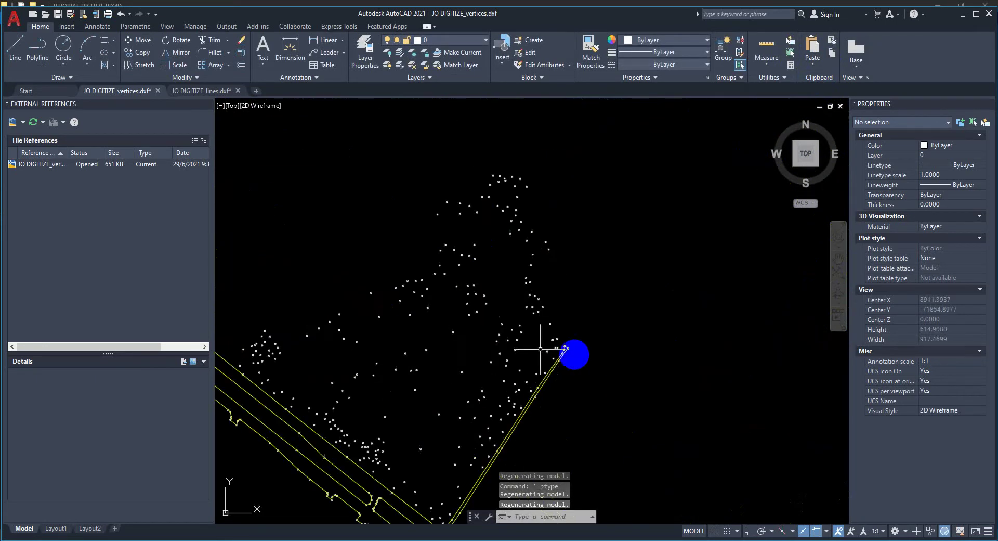
{"action": "scroll", "coordinate": [578, 358], "scroll_direction": "down", "scroll_amount": 5}
{"action": "scroll", "coordinate": [530, 453], "scroll_direction": "down", "scroll_amount": 3}
{"action": "scroll", "coordinate": [475, 314], "scroll_direction": "up", "scroll_amount": 5}
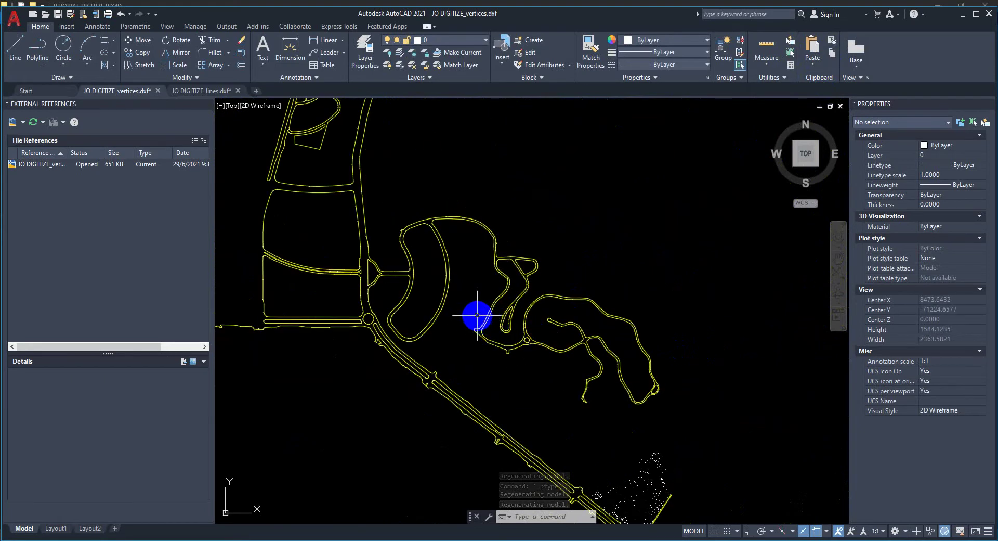
{"action": "scroll", "coordinate": [504, 303], "scroll_direction": "up", "scroll_amount": 6}
{"action": "scroll", "coordinate": [634, 344], "scroll_direction": "up", "scroll_amount": 2}
{"action": "scroll", "coordinate": [634, 343], "scroll_direction": "down", "scroll_amount": 5}
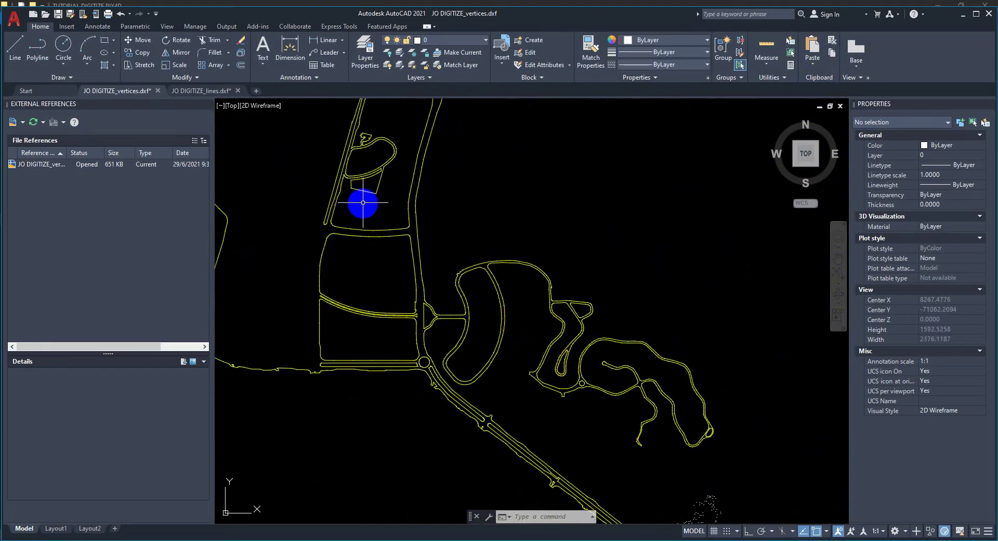
{"action": "scroll", "coordinate": [361, 205], "scroll_direction": "up", "scroll_amount": 5}
{"action": "scroll", "coordinate": [405, 207], "scroll_direction": "down", "scroll_amount": 2}
{"action": "scroll", "coordinate": [468, 234], "scroll_direction": "down", "scroll_amount": 2}
{"action": "scroll", "coordinate": [669, 408], "scroll_direction": "down", "scroll_amount": 3}
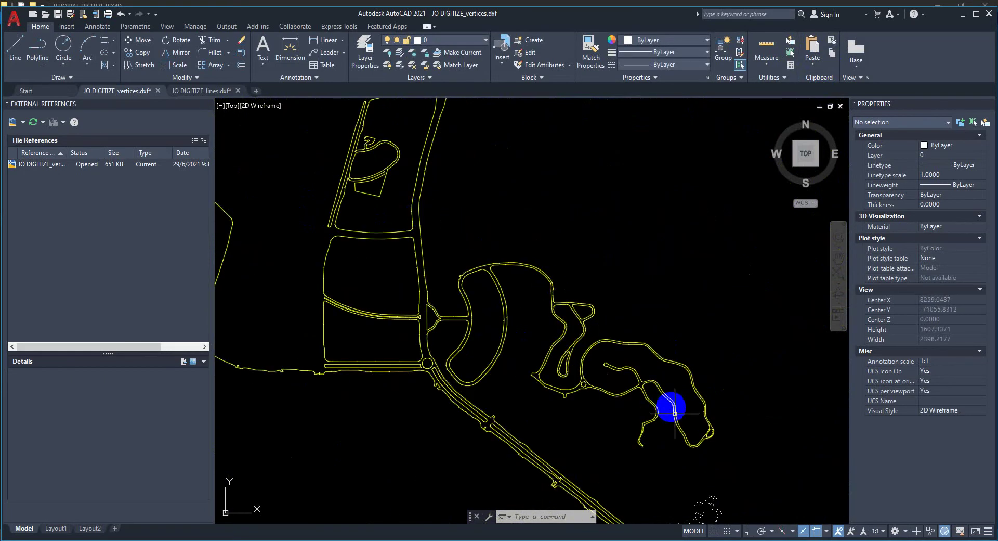
{"action": "scroll", "coordinate": [740, 456], "scroll_direction": "up", "scroll_amount": 4}
{"action": "scroll", "coordinate": [820, 437], "scroll_direction": "up", "scroll_amount": 2}
{"action": "scroll", "coordinate": [821, 437], "scroll_direction": "down", "scroll_amount": 3}
{"action": "scroll", "coordinate": [784, 429], "scroll_direction": "up", "scroll_amount": 4}
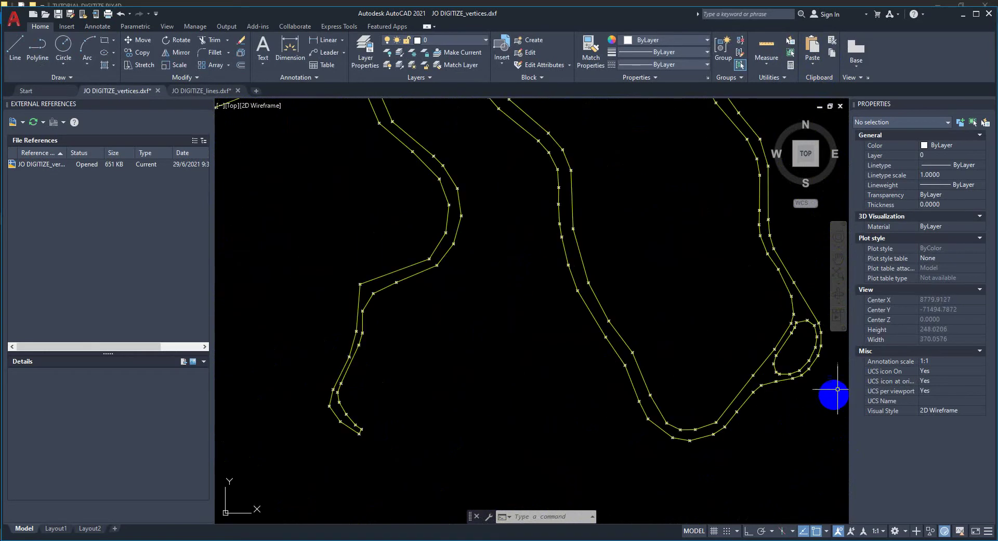
{"action": "scroll", "coordinate": [799, 368], "scroll_direction": "up", "scroll_amount": 4}
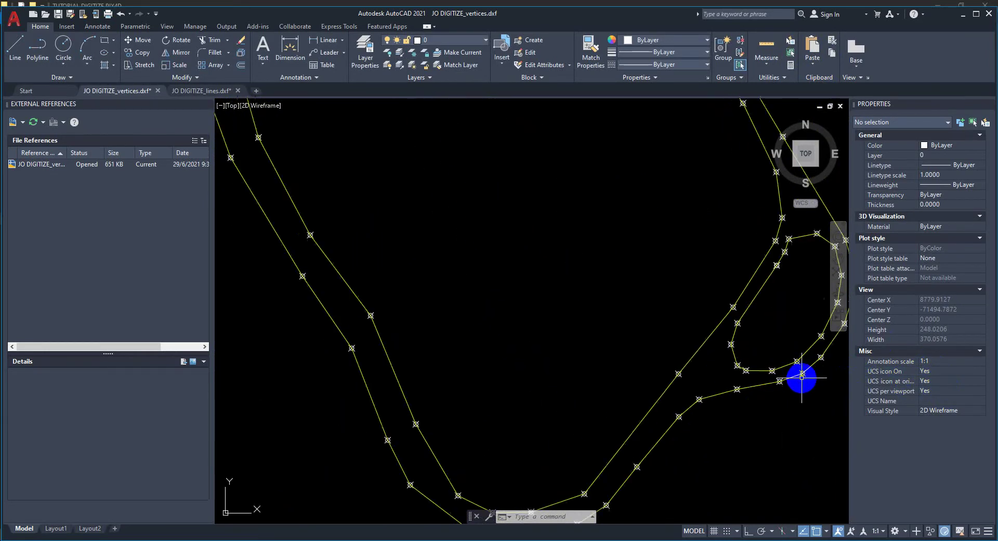
Check the Position X/Y/Z of four X-marked vertex points in the Properties palette.
{"action": "left_click", "coordinate": [804, 373]}
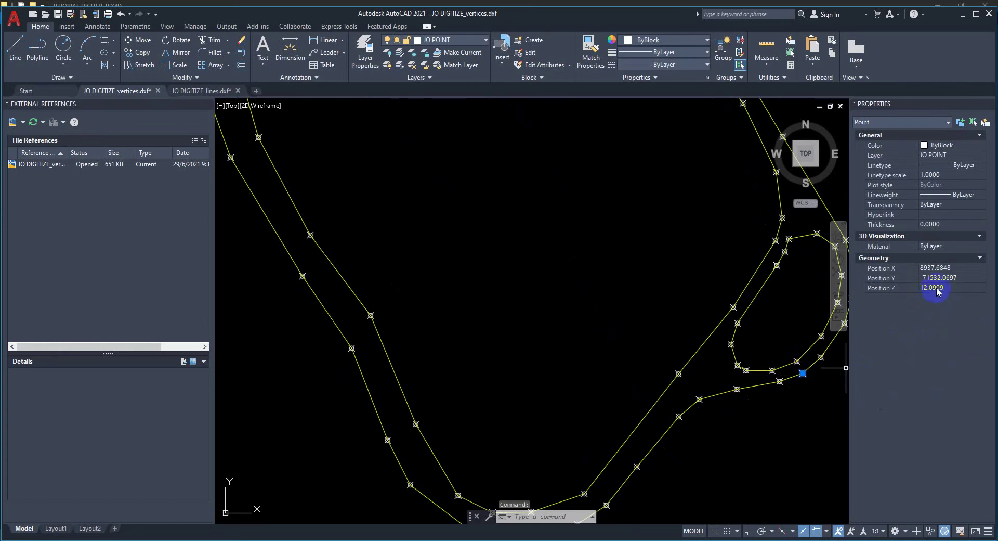
{"action": "key", "text": "Escape"}
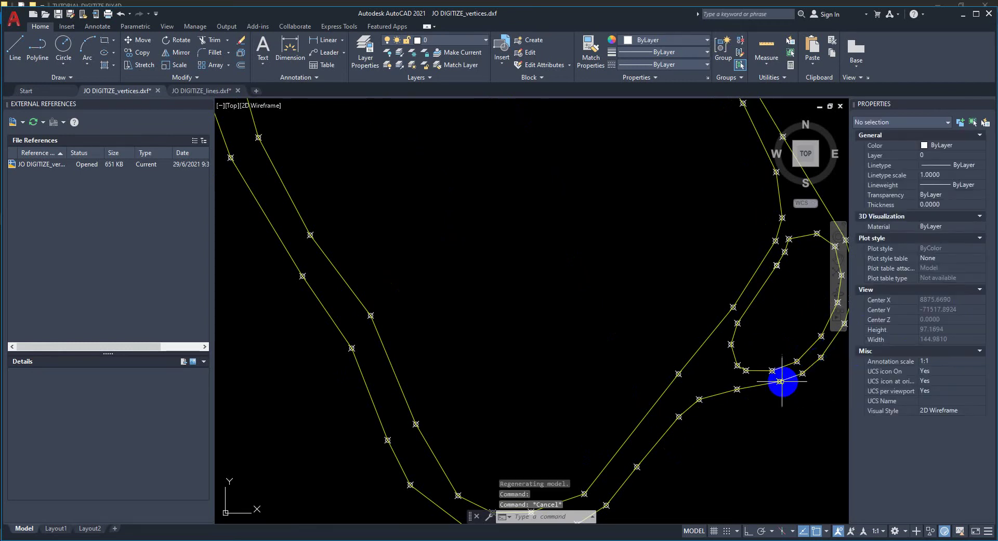
{"action": "left_click", "coordinate": [779, 382]}
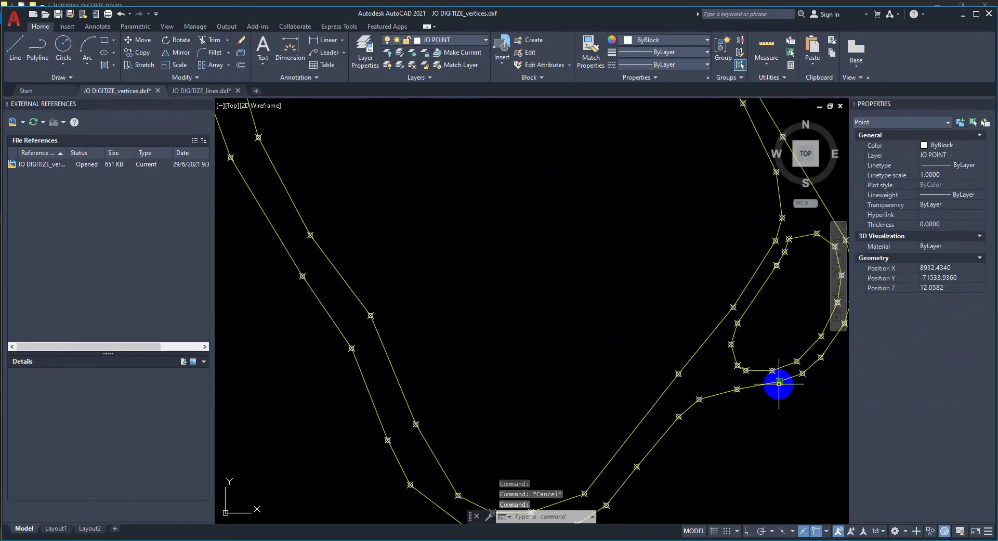
{"action": "key", "text": "Escape"}
{"action": "left_click", "coordinate": [804, 374]}
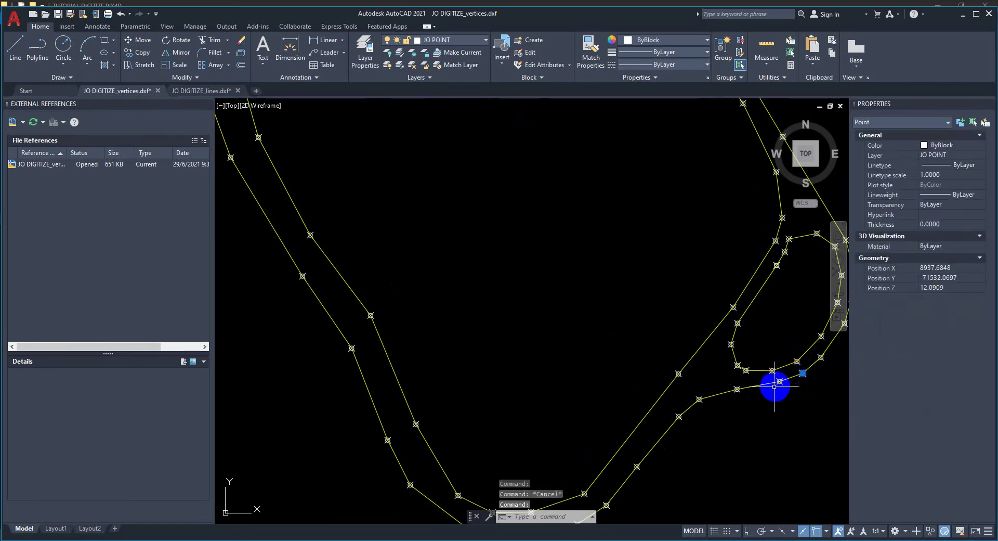
{"action": "key", "text": "Escape"}
{"action": "left_click", "coordinate": [738, 389]}
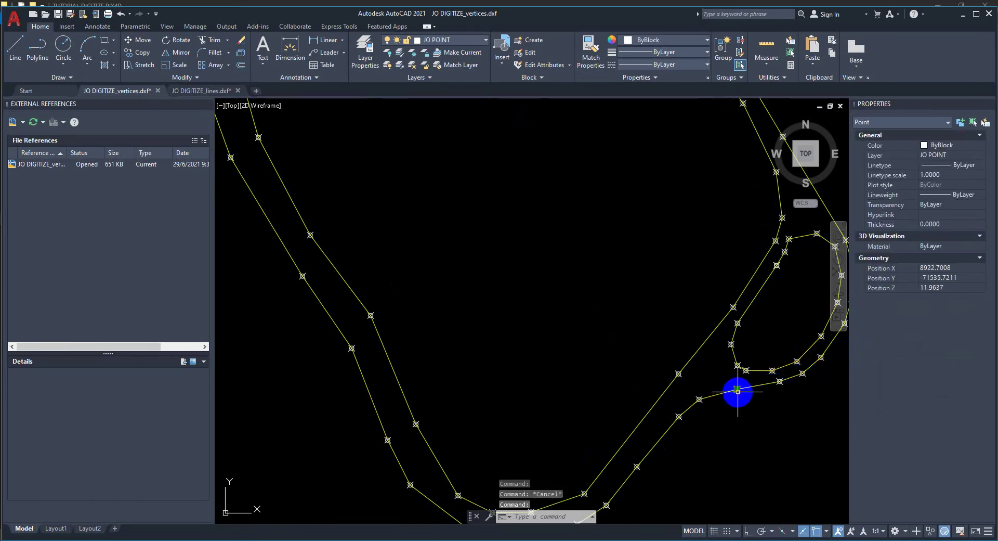
{"action": "key", "text": "Escape"}
{"action": "key", "text": "Escape"}
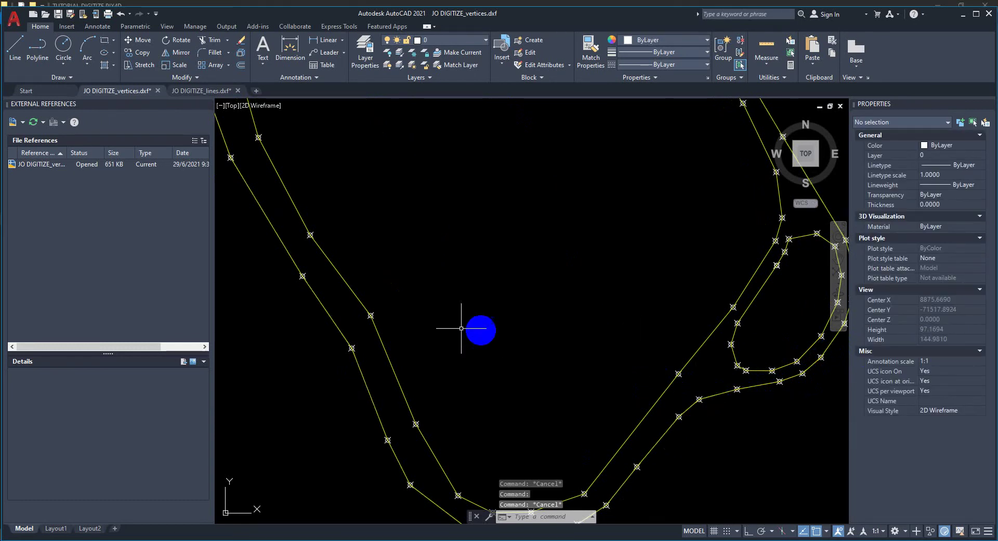
Select the left and inner 3D polylines on layer JO to compare them with the points.
{"action": "left_click", "coordinate": [371, 313]}
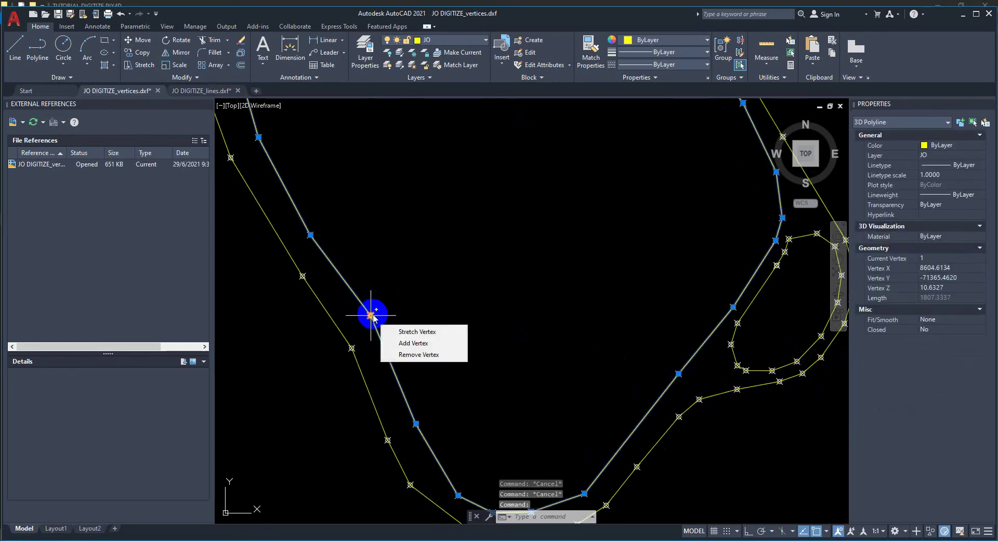
{"action": "key", "text": "Escape"}
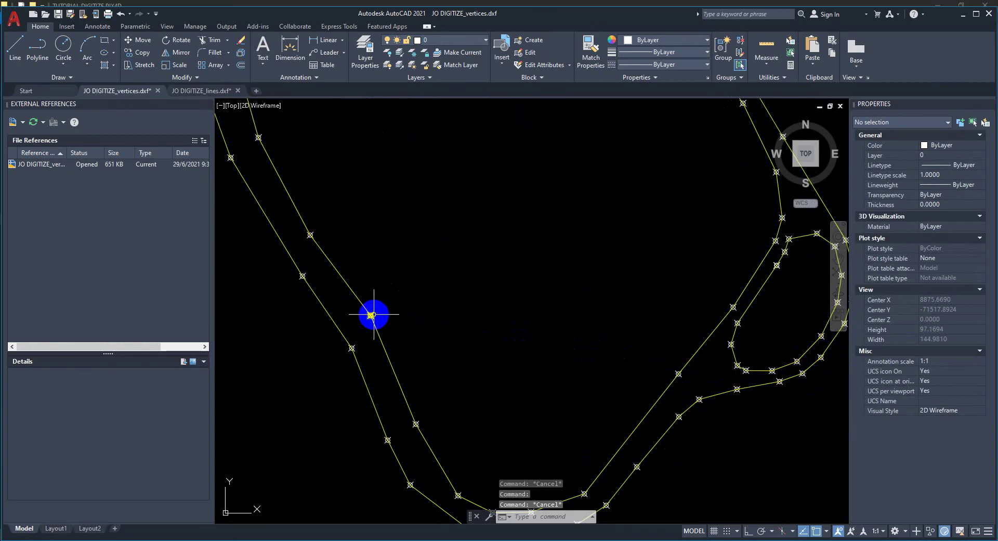
{"action": "left_click", "coordinate": [374, 314]}
{"action": "left_click", "coordinate": [387, 343]}
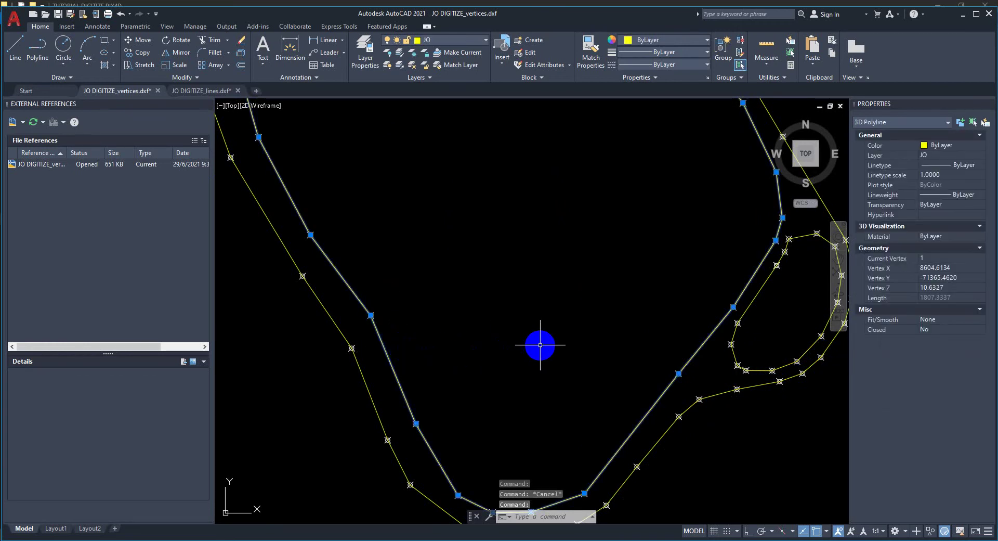
Clear the selection and zoom out to review the full yellow JO road network.
{"action": "scroll", "coordinate": [506, 341], "scroll_direction": "down", "scroll_amount": 3}
{"action": "scroll", "coordinate": [495, 341], "scroll_direction": "down", "scroll_amount": 3}
{"action": "key", "text": "Escape"}
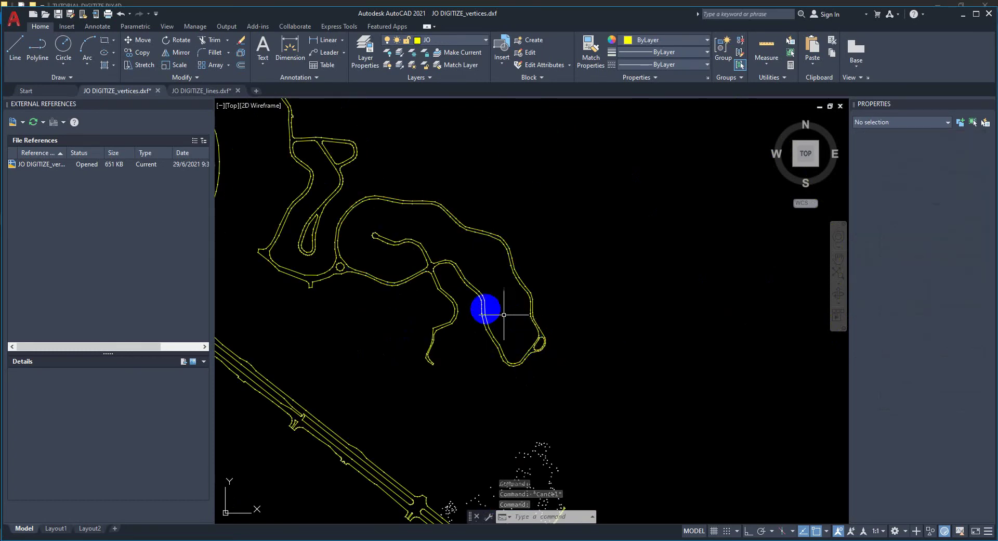
{"action": "scroll", "coordinate": [632, 336], "scroll_direction": "down", "scroll_amount": 3}
{"action": "scroll", "coordinate": [528, 341], "scroll_direction": "down", "scroll_amount": 3}
{"action": "scroll", "coordinate": [541, 334], "scroll_direction": "up", "scroll_amount": 3}
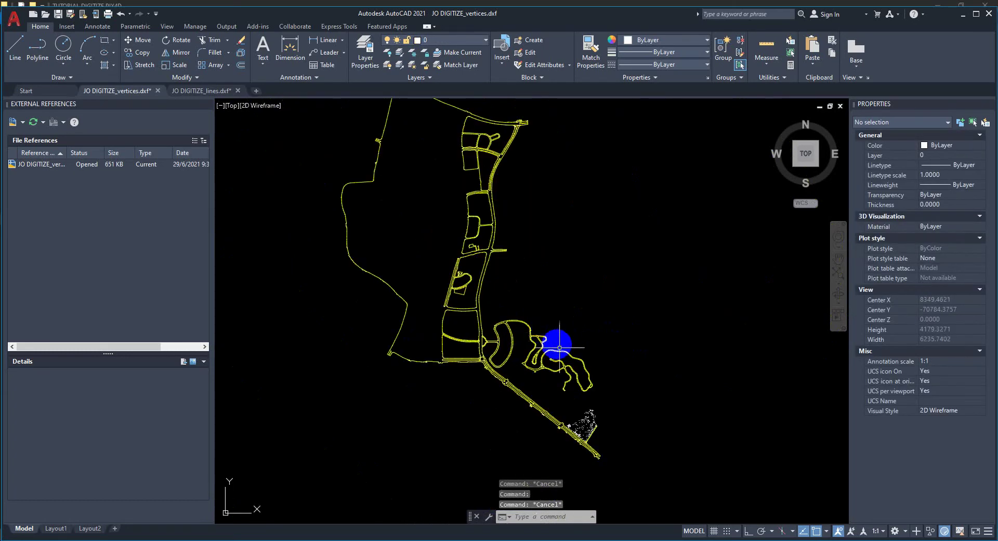
{"action": "scroll", "coordinate": [556, 345], "scroll_direction": "down", "scroll_amount": 3}
{"action": "scroll", "coordinate": [548, 345], "scroll_direction": "up", "scroll_amount": 2}
{"action": "scroll", "coordinate": [546, 349], "scroll_direction": "down", "scroll_amount": 2}
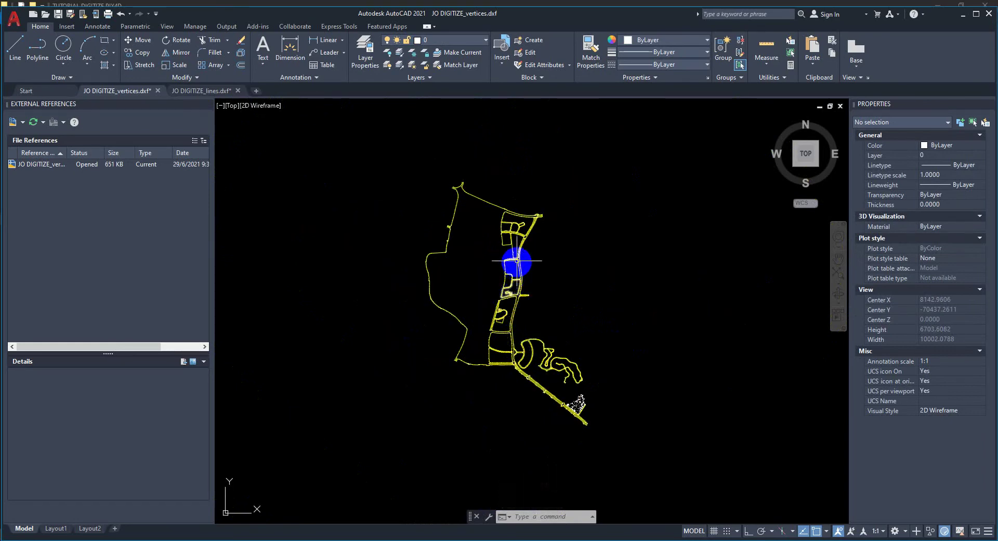
{"action": "scroll", "coordinate": [517, 265], "scroll_direction": "up", "scroll_amount": 3}
{"action": "scroll", "coordinate": [517, 286], "scroll_direction": "down", "scroll_amount": 3}
{"action": "scroll", "coordinate": [516, 286], "scroll_direction": "up", "scroll_amount": 3}
{"action": "scroll", "coordinate": [519, 312], "scroll_direction": "down", "scroll_amount": 3}
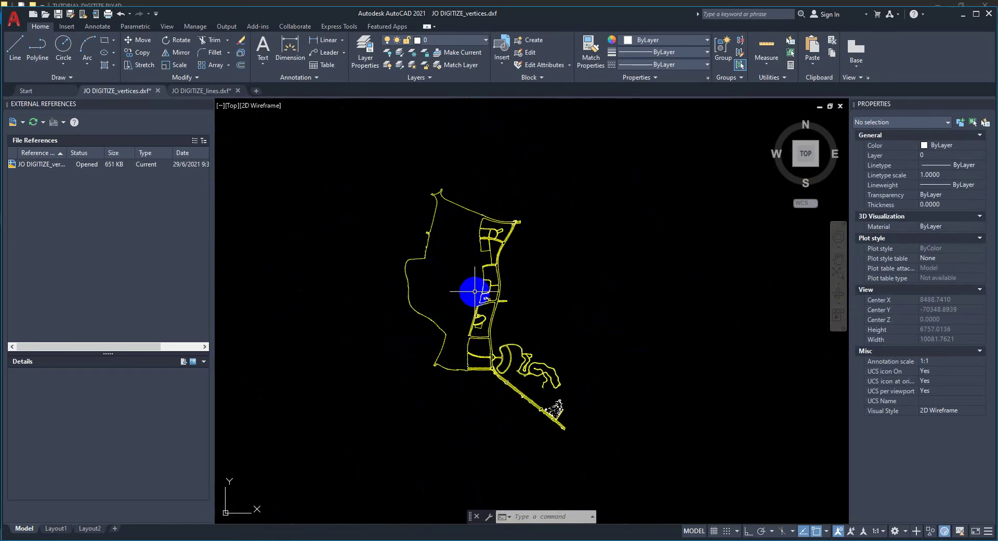
{"action": "scroll", "coordinate": [431, 204], "scroll_direction": "up", "scroll_amount": 3}
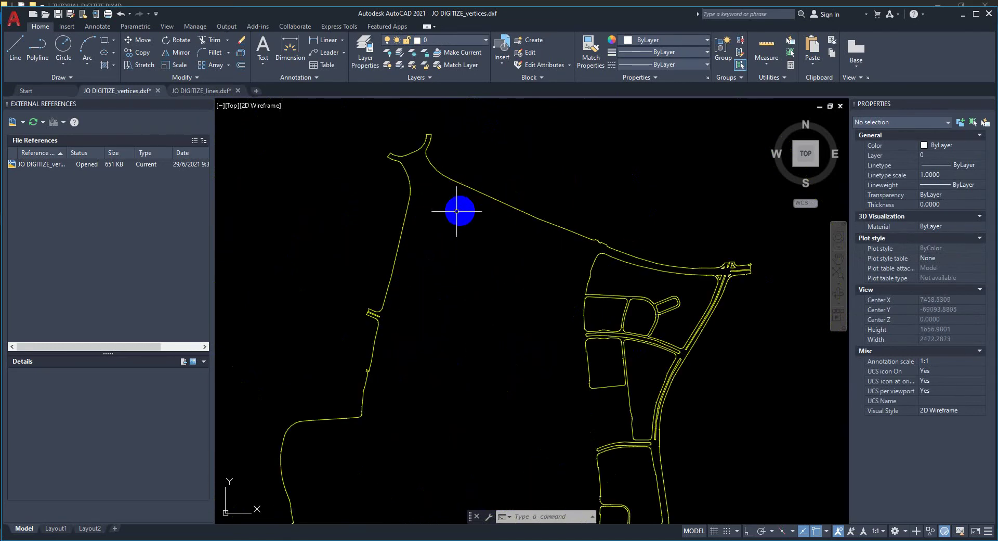
{"action": "scroll", "coordinate": [460, 187], "scroll_direction": "down", "scroll_amount": 3}
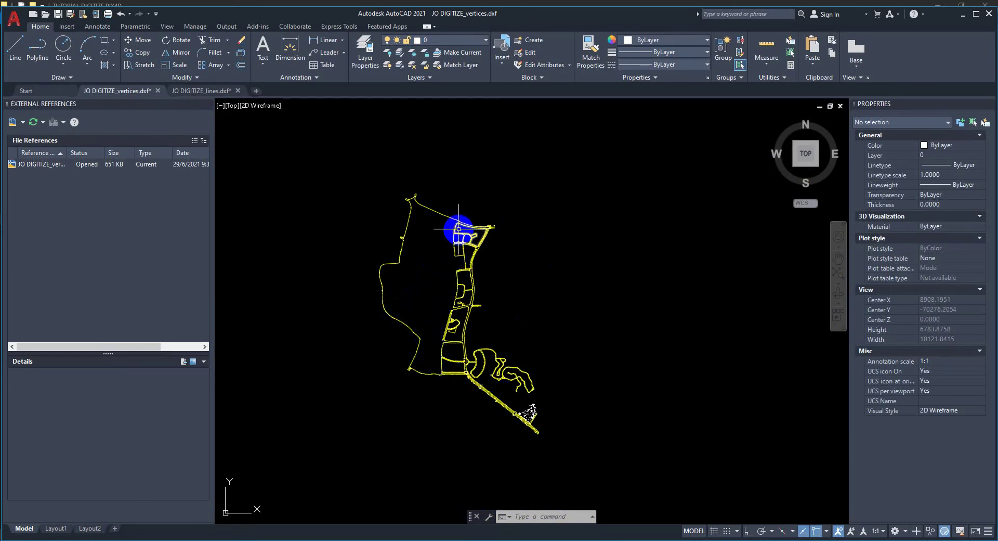
In the Pix4D rayCloud, orbit to an oblique view around the roundabout's JO polylines.
{"action": "left_click", "coordinate": [302, 539]}
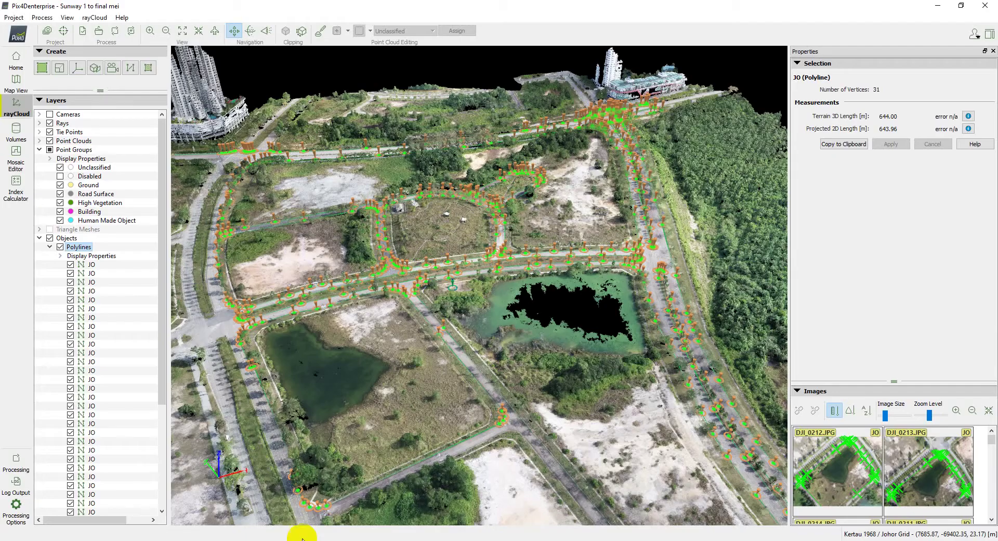
{"action": "mouse_move", "coordinate": [586, 244]}
{"action": "left_mouse_down"}
{"action": "mouse_move", "coordinate": [482, 203]}
{"action": "mouse_move", "coordinate": [528, 256]}
{"action": "mouse_move", "coordinate": [573, 220]}
{"action": "mouse_move", "coordinate": [602, 312]}
{"action": "mouse_move", "coordinate": [812, 245]}
{"action": "mouse_move", "coordinate": [423, 318]}
{"action": "mouse_move", "coordinate": [520, 364]}
{"action": "mouse_move", "coordinate": [568, 428]}
{"action": "mouse_move", "coordinate": [453, 428]}
{"action": "mouse_move", "coordinate": [406, 411]}
{"action": "left_mouse_up"}
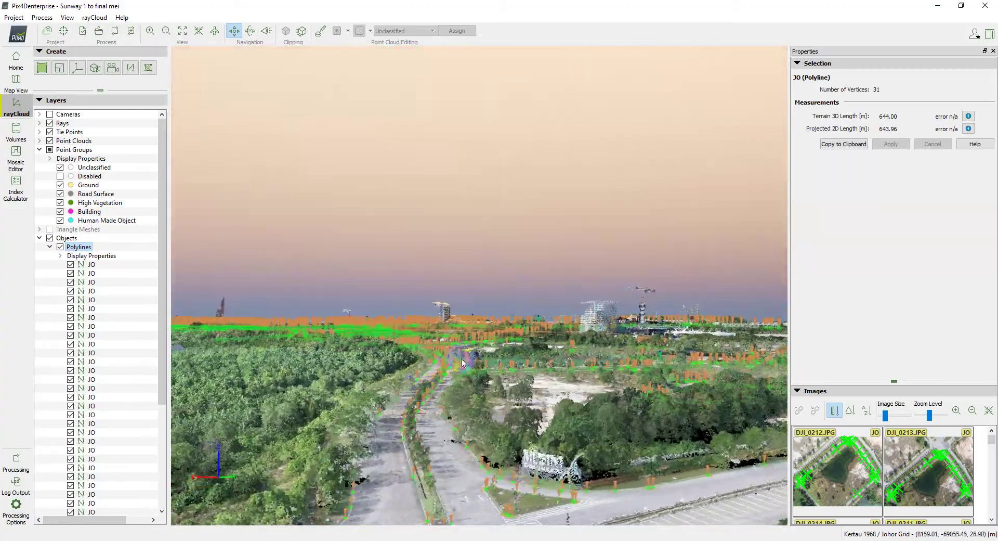
{"action": "mouse_move", "coordinate": [501, 341]}
{"action": "left_mouse_down"}
{"action": "mouse_move", "coordinate": [437, 334]}
{"action": "mouse_move", "coordinate": [437, 324]}
{"action": "mouse_move", "coordinate": [436, 372]}
{"action": "mouse_move", "coordinate": [386, 361]}
{"action": "mouse_move", "coordinate": [463, 341]}
{"action": "mouse_move", "coordinate": [441, 262]}
{"action": "mouse_move", "coordinate": [580, 361]}
{"action": "mouse_move", "coordinate": [515, 244]}
{"action": "mouse_move", "coordinate": [470, 222]}
{"action": "mouse_move", "coordinate": [518, 163]}
{"action": "mouse_move", "coordinate": [559, 317]}
{"action": "mouse_move", "coordinate": [557, 296]}
{"action": "mouse_move", "coordinate": [442, 296]}
{"action": "mouse_move", "coordinate": [570, 251]}
{"action": "left_mouse_up"}
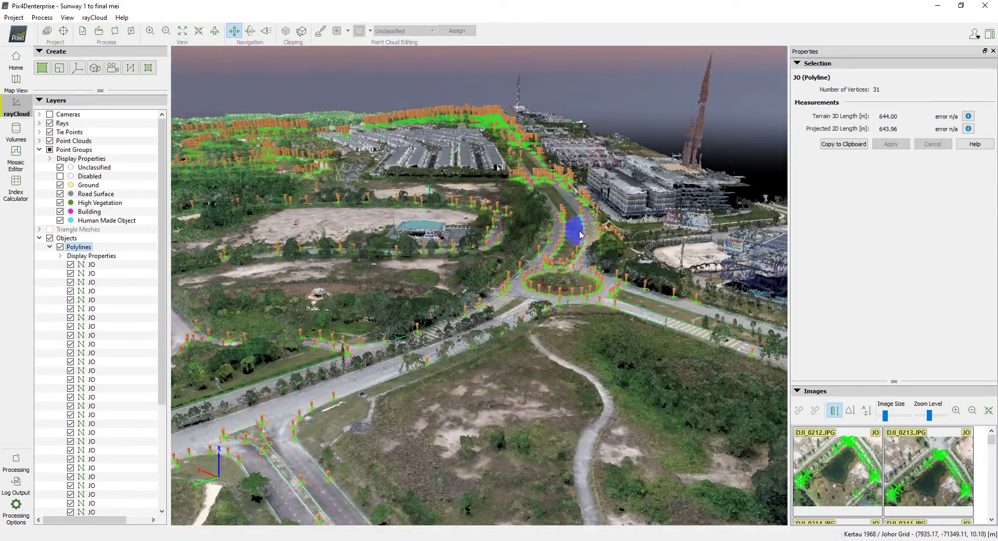
{"action": "mouse_move", "coordinate": [571, 288]}
{"action": "left_mouse_down"}
{"action": "mouse_move", "coordinate": [584, 281]}
{"action": "mouse_move", "coordinate": [467, 306]}
{"action": "left_mouse_up"}
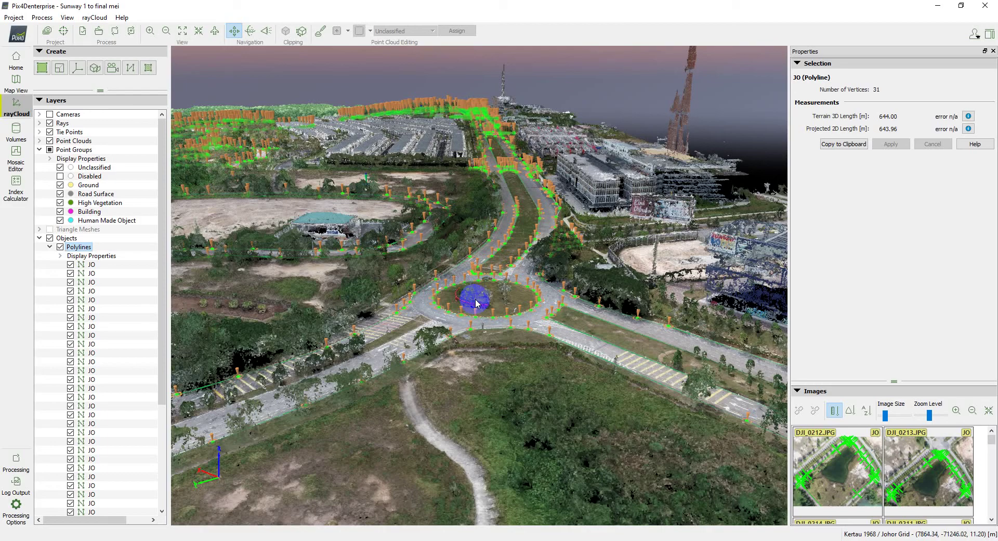
Zoom in on the roads and tilt to a low oblique view toward the horizon.
{"action": "scroll", "coordinate": [509, 290], "scroll_direction": "up", "scroll_amount": 1}
{"action": "scroll", "coordinate": [379, 337], "scroll_direction": "up", "scroll_amount": 1}
{"action": "scroll", "coordinate": [393, 334], "scroll_direction": "up", "scroll_amount": 1}
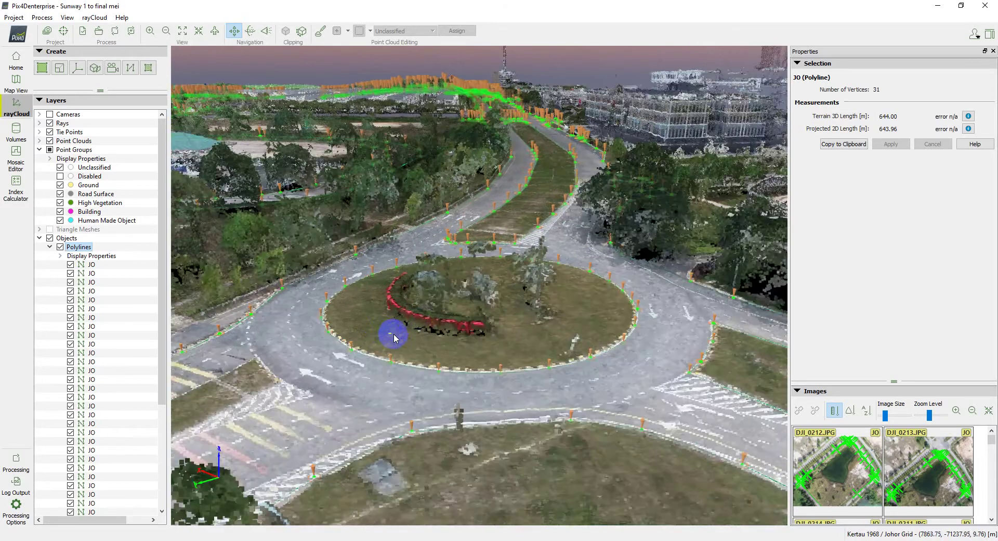
{"action": "scroll", "coordinate": [468, 234], "scroll_direction": "up", "scroll_amount": 1}
{"action": "scroll", "coordinate": [537, 241], "scroll_direction": "down", "scroll_amount": 2}
{"action": "scroll", "coordinate": [520, 322], "scroll_direction": "down", "scroll_amount": 2}
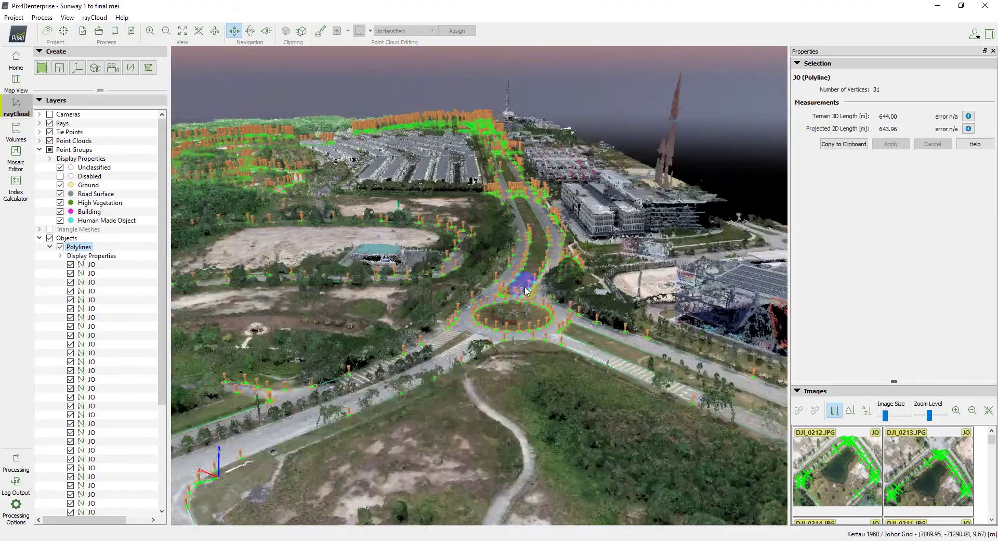
{"action": "scroll", "coordinate": [524, 299], "scroll_direction": "down", "scroll_amount": 2}
{"action": "mouse_move", "coordinate": [523, 299]}
{"action": "left_mouse_down"}
{"action": "mouse_move", "coordinate": [466, 328]}
{"action": "mouse_move", "coordinate": [512, 311]}
{"action": "left_mouse_up"}
Orbit to a top-down view of the star-shaped building and its surrounding polylines.
{"action": "scroll", "coordinate": [566, 307], "scroll_direction": "up", "scroll_amount": 2}
{"action": "scroll", "coordinate": [566, 307], "scroll_direction": "up", "scroll_amount": 1}
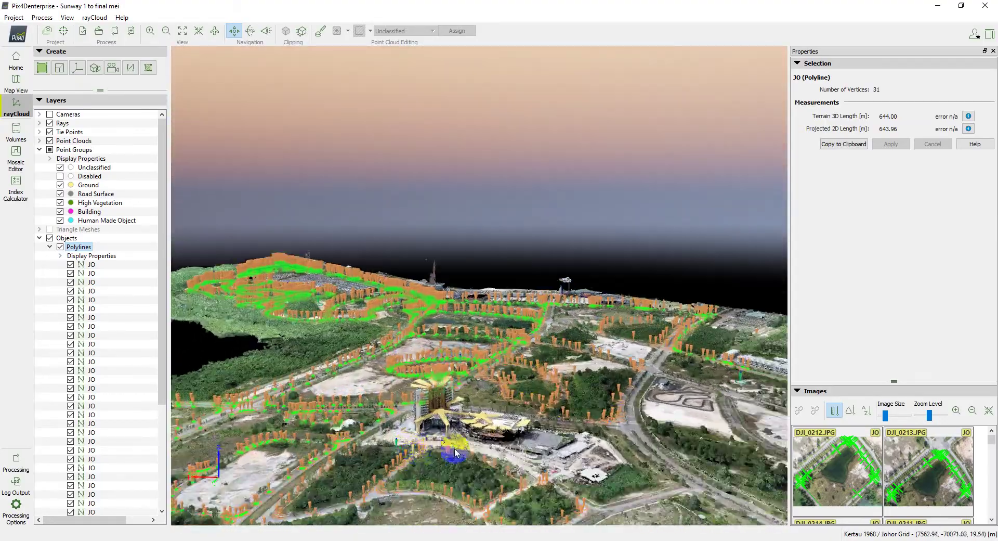
{"action": "scroll", "coordinate": [477, 437], "scroll_direction": "up", "scroll_amount": 2}
{"action": "left_click_drag", "start_coordinate": [508, 404], "coordinate": [551, 416]}
{"action": "scroll", "coordinate": [538, 400], "scroll_direction": "down", "scroll_amount": 2}
{"action": "scroll", "coordinate": [538, 400], "scroll_direction": "down", "scroll_amount": 2}
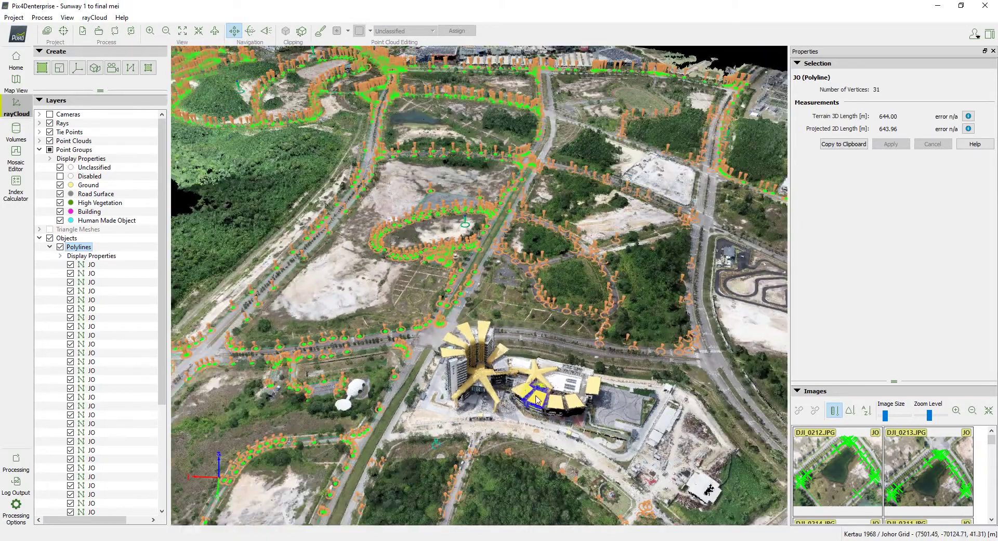